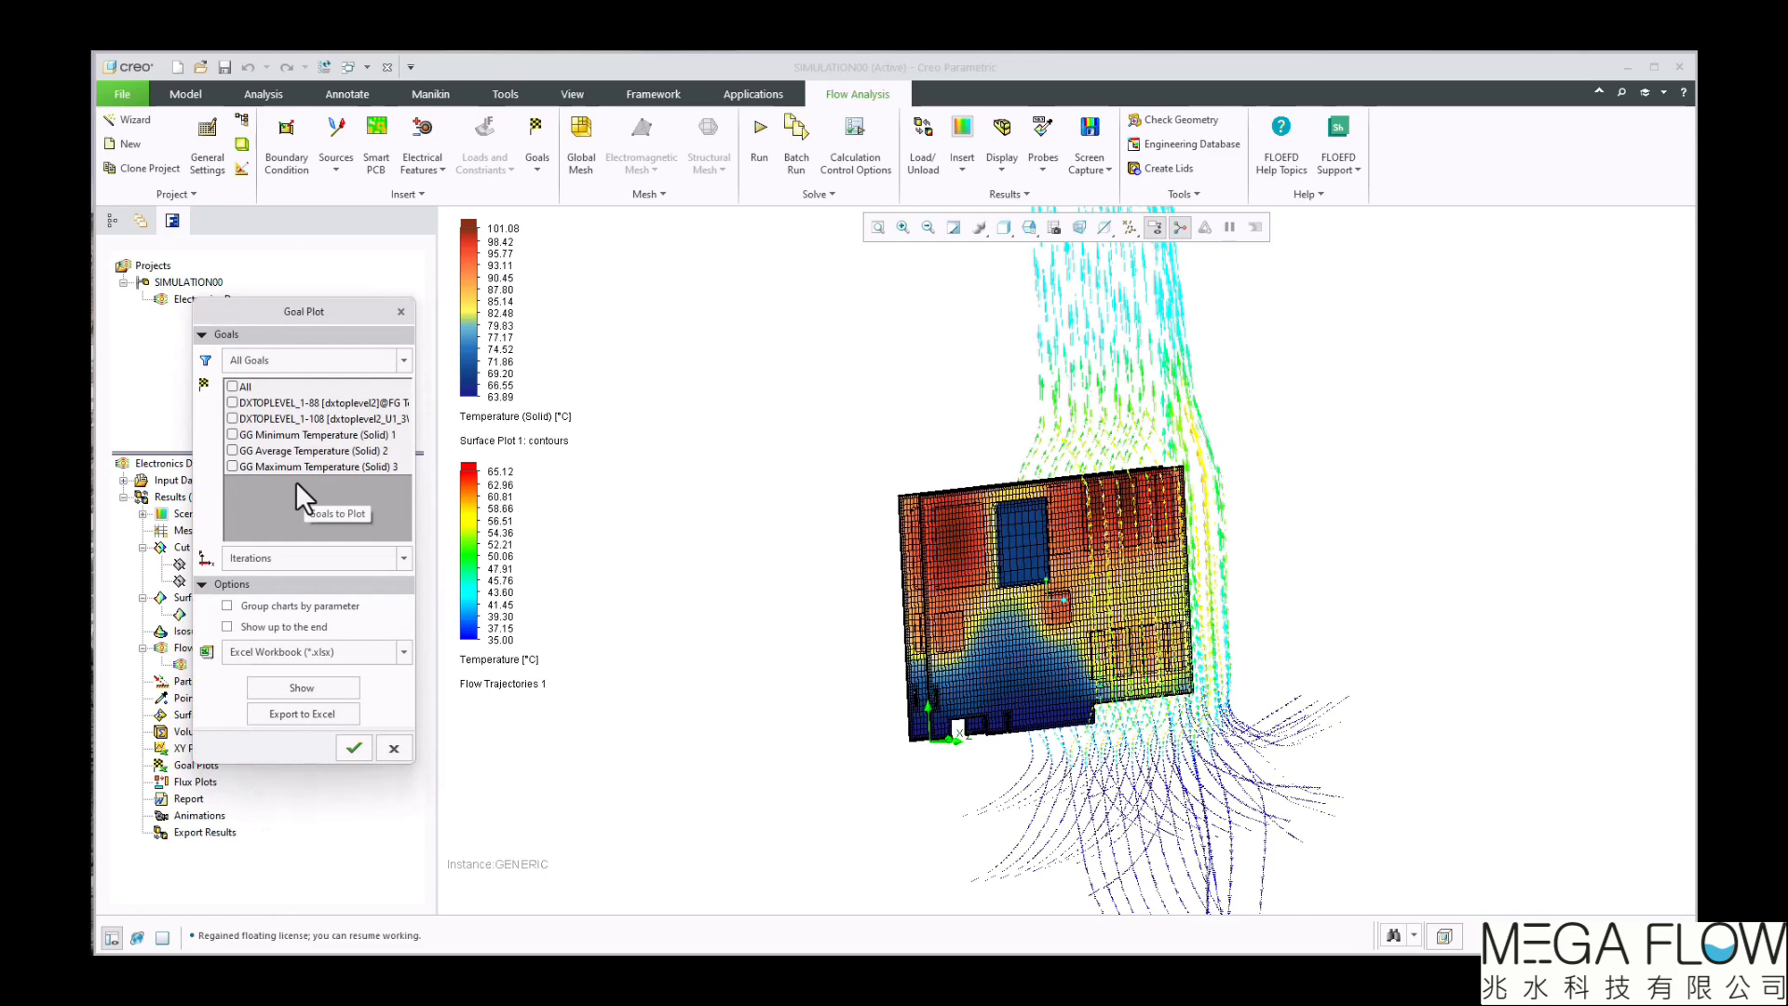
# - Set the goal plot to include all goals against iterations with charts grouped by parameter, and export it to Excel
pyautogui.click(233, 386)
pyautogui.click(401, 558)
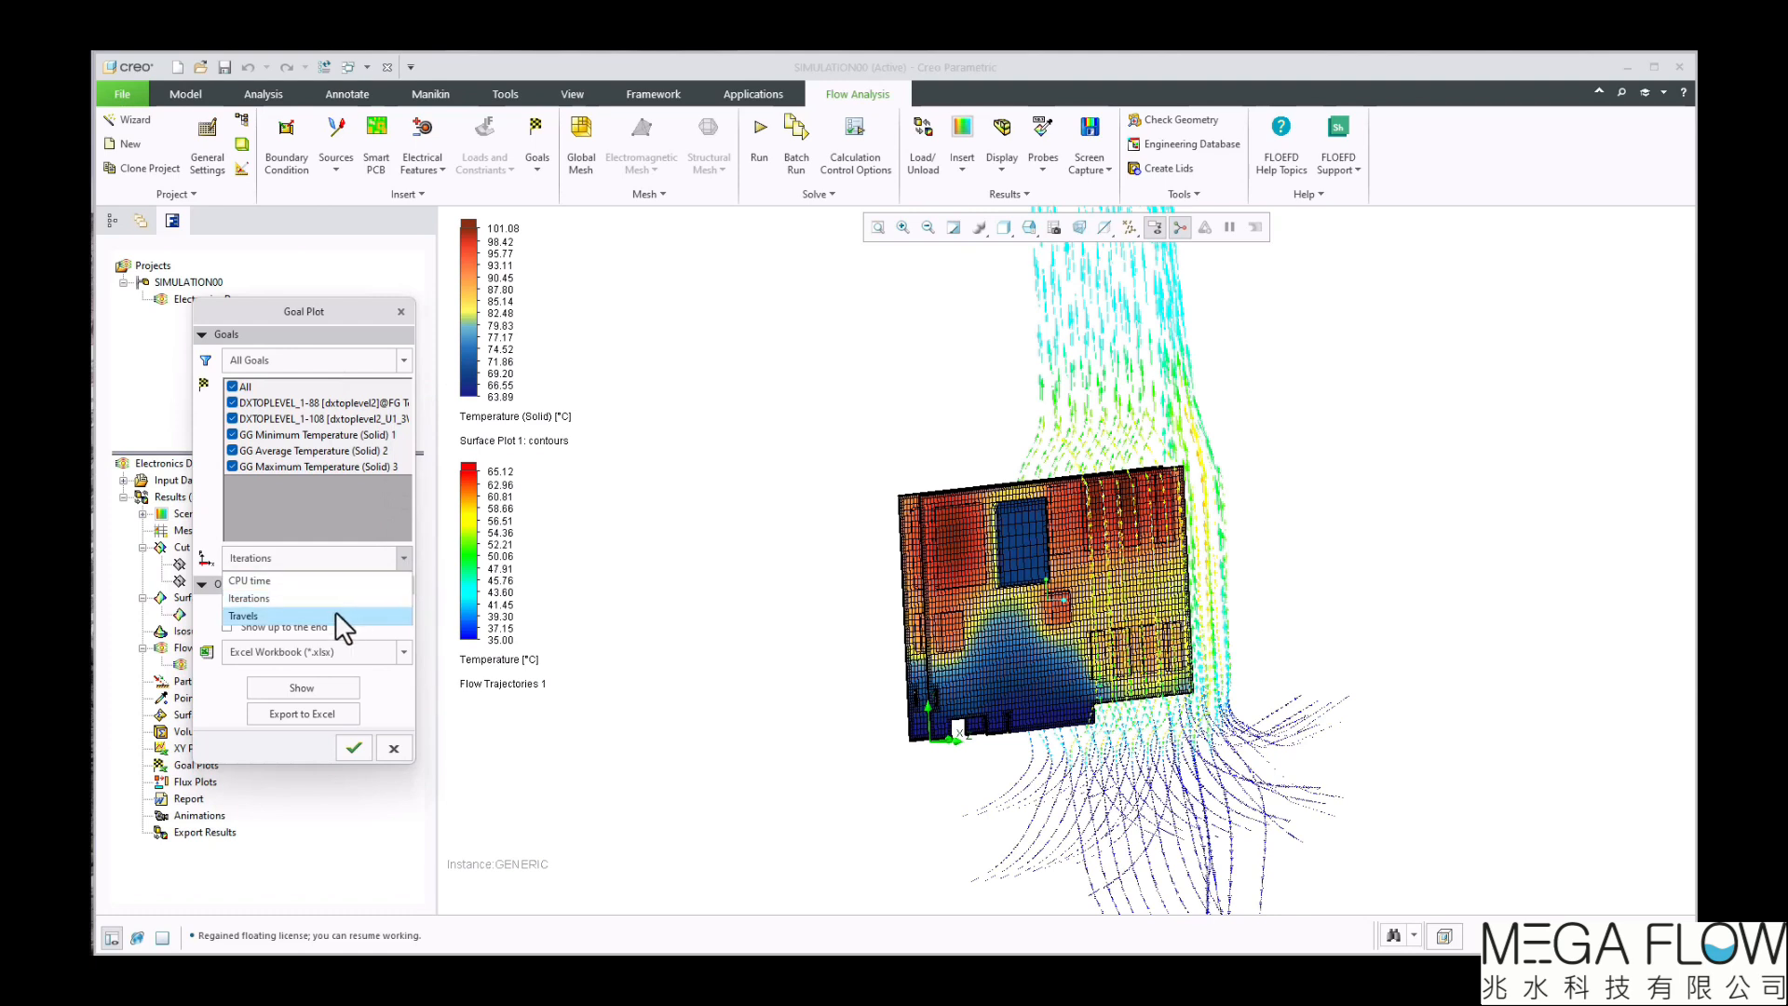
pyautogui.click(407, 555)
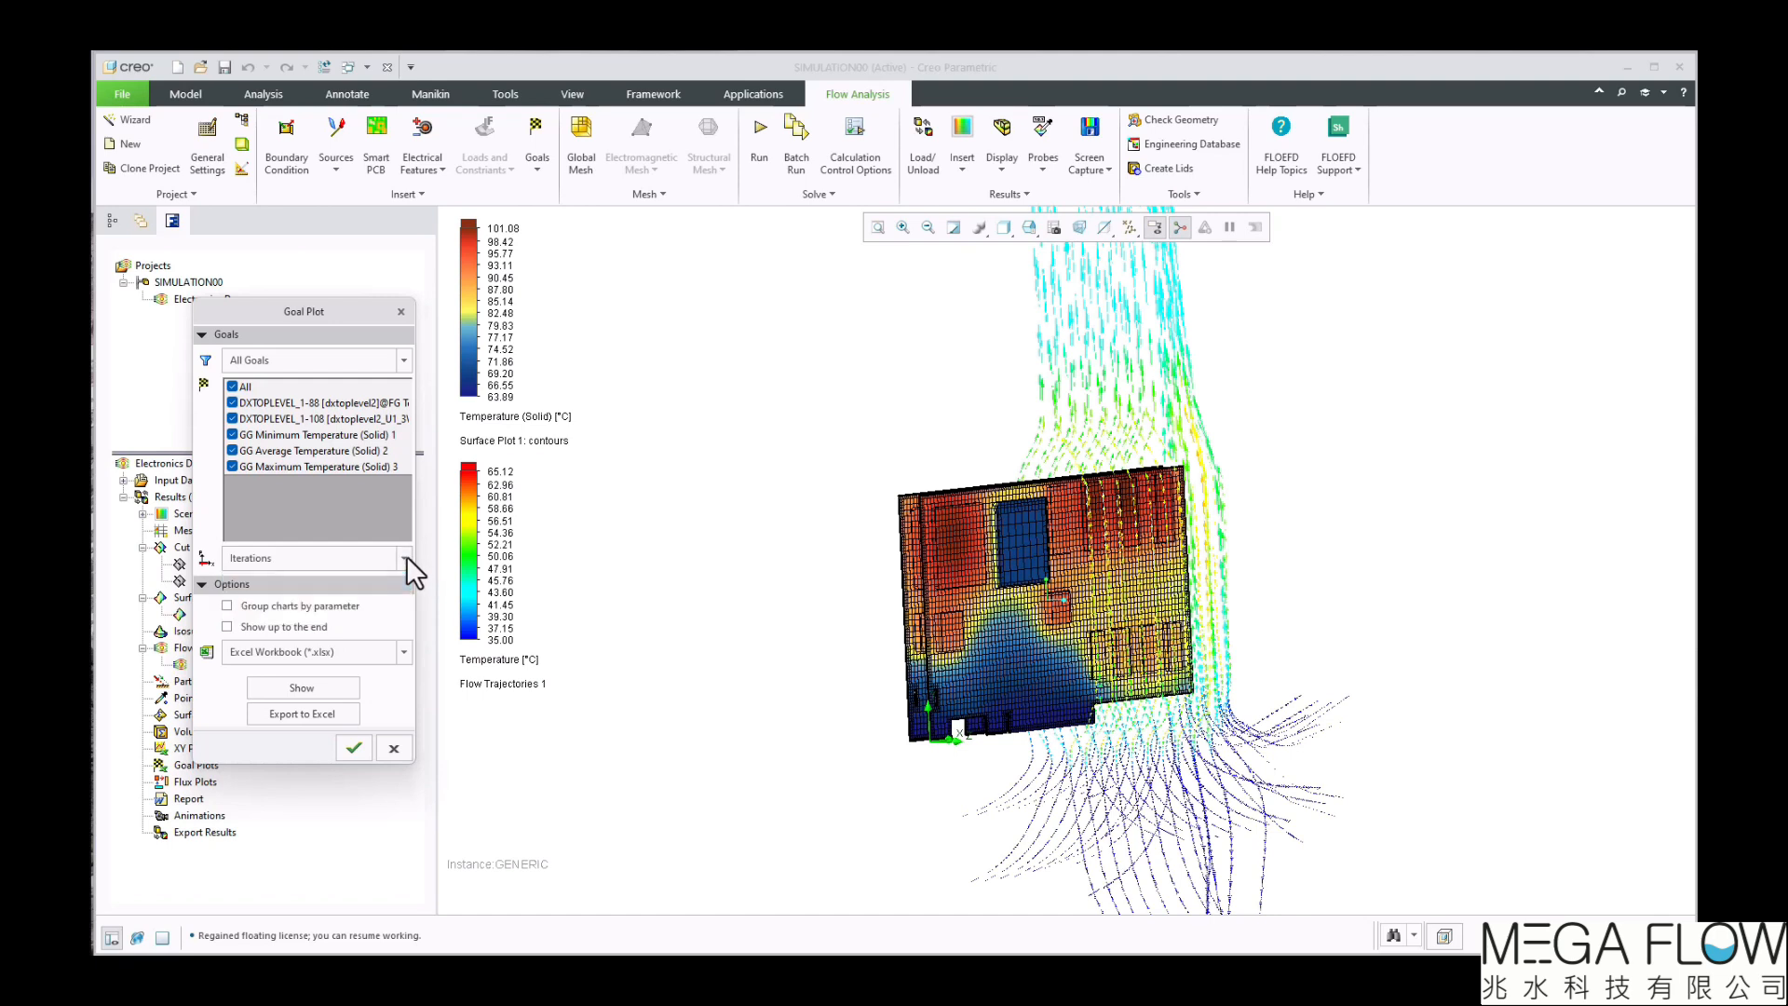
pyautogui.click(279, 607)
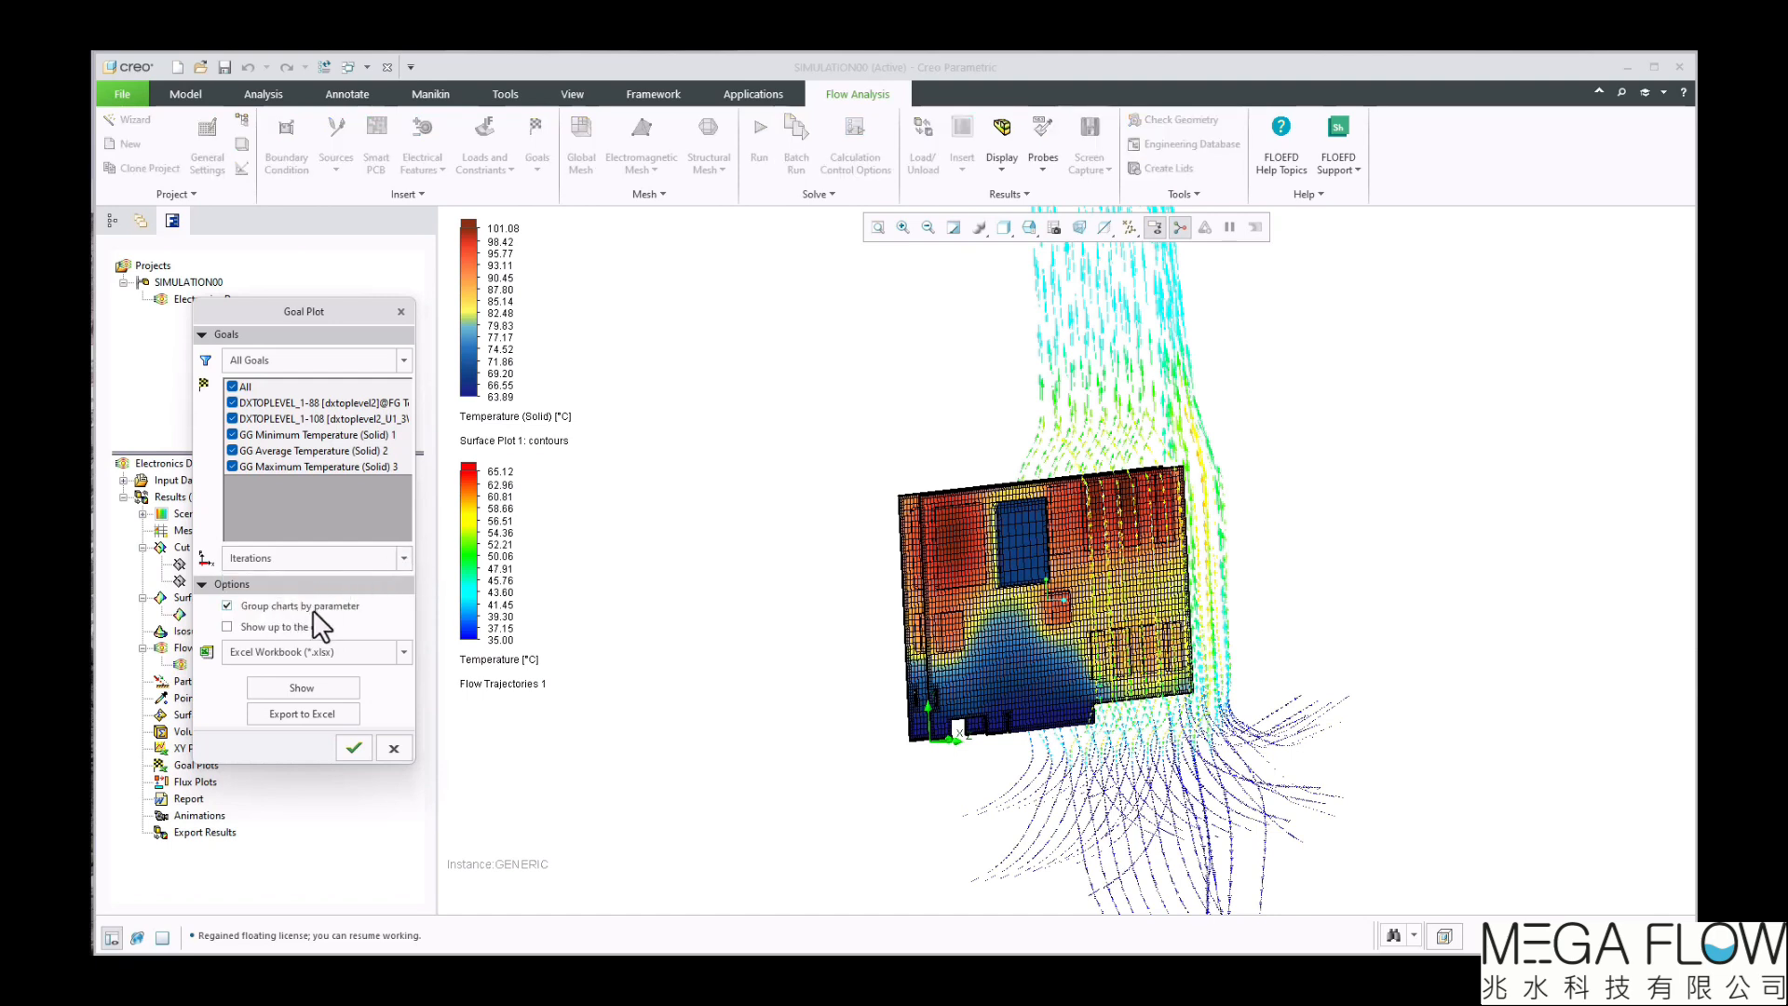
pyautogui.click(311, 711)
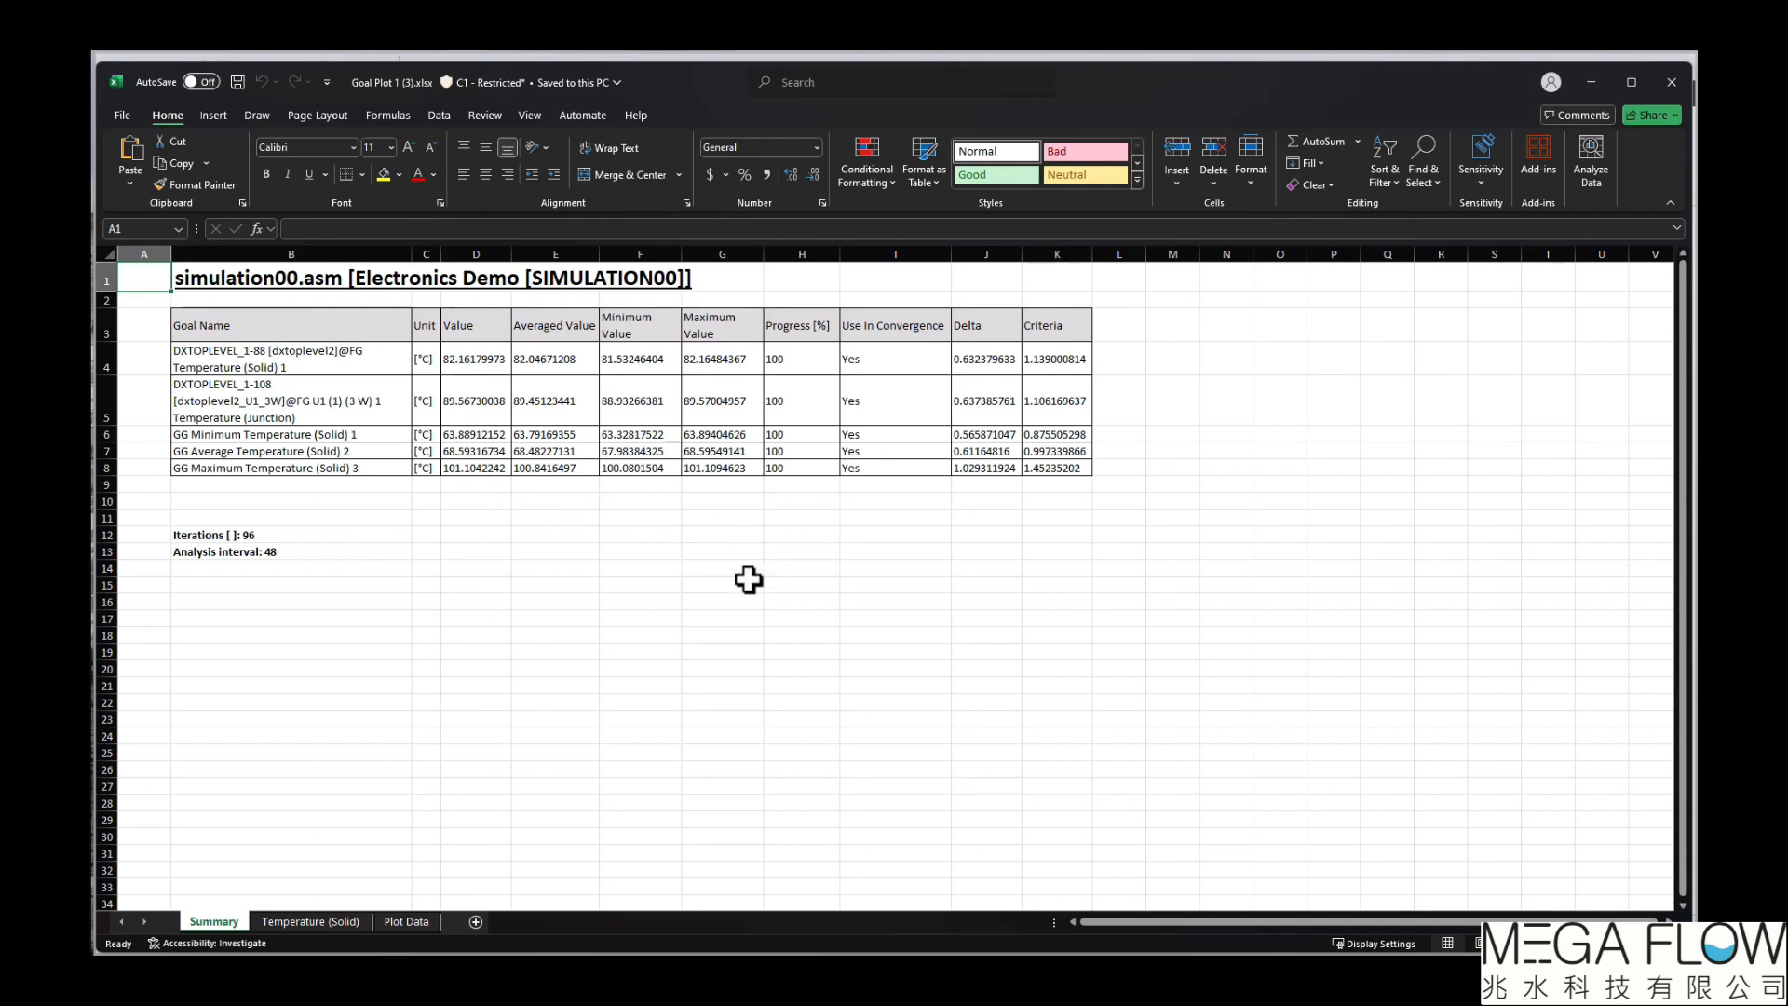
# - Review the exported workbook's Temperature (Solid) chart, Plot Data and Summary sheets, and close the workbook
pyautogui.click(337, 926)
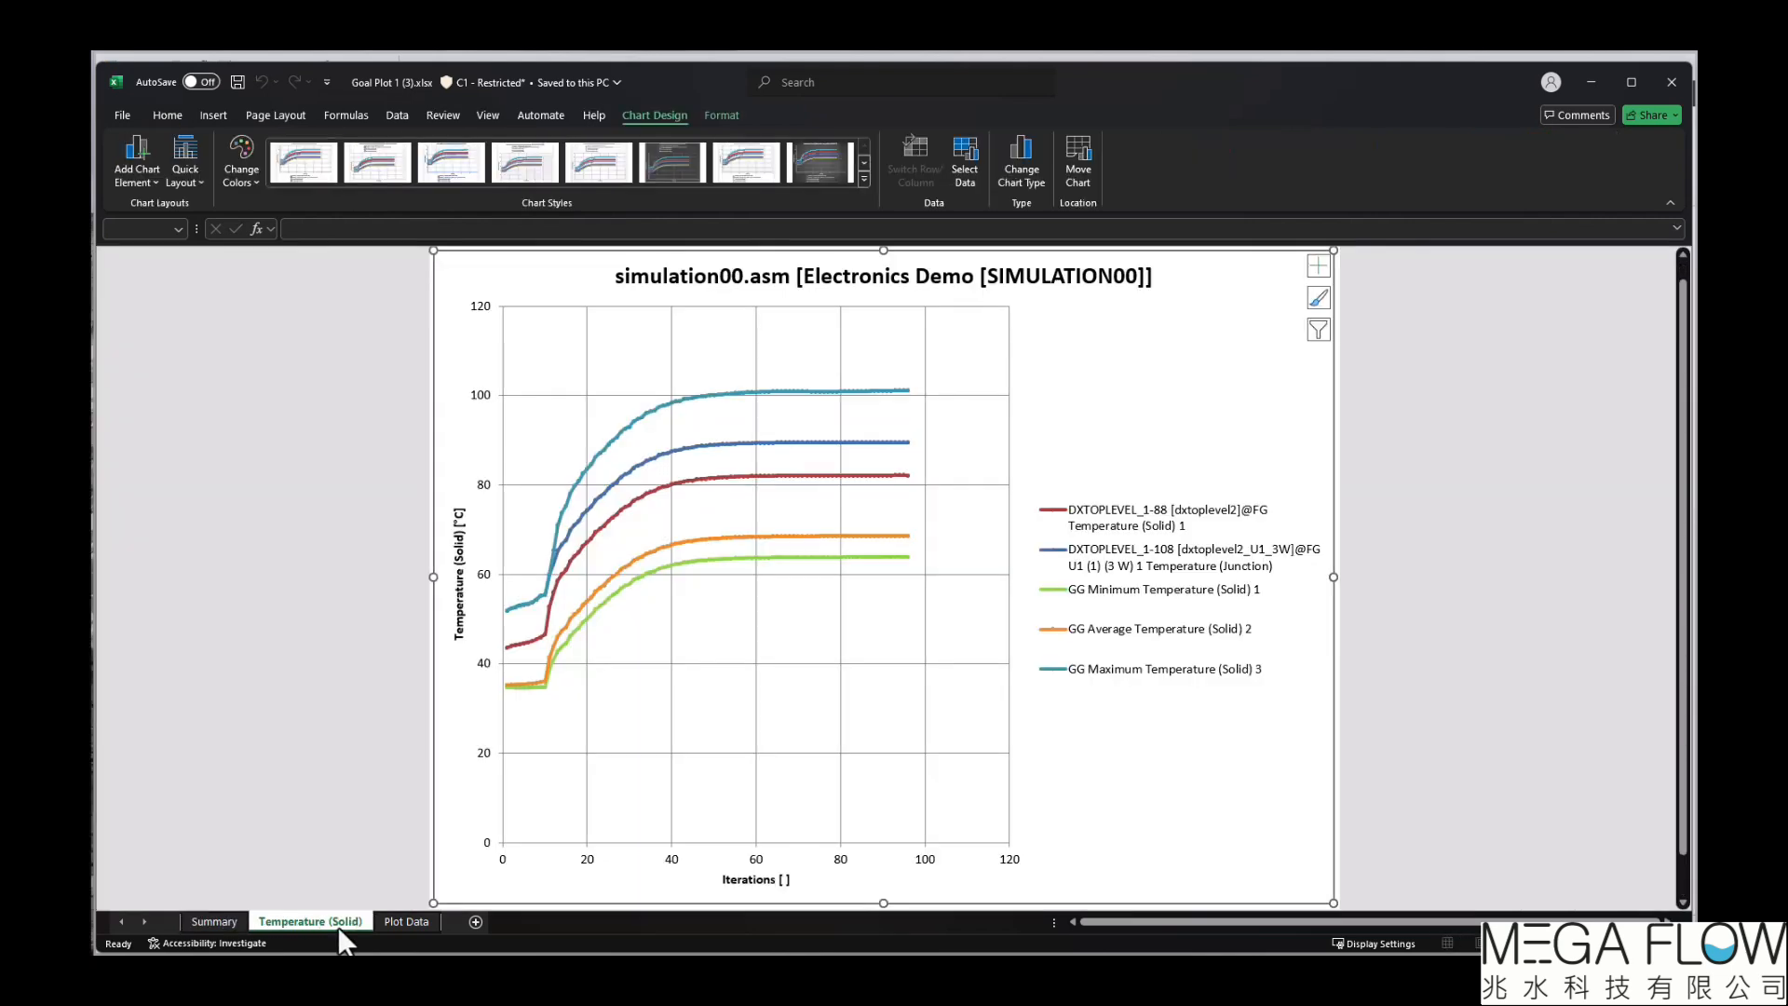
pyautogui.click(412, 921)
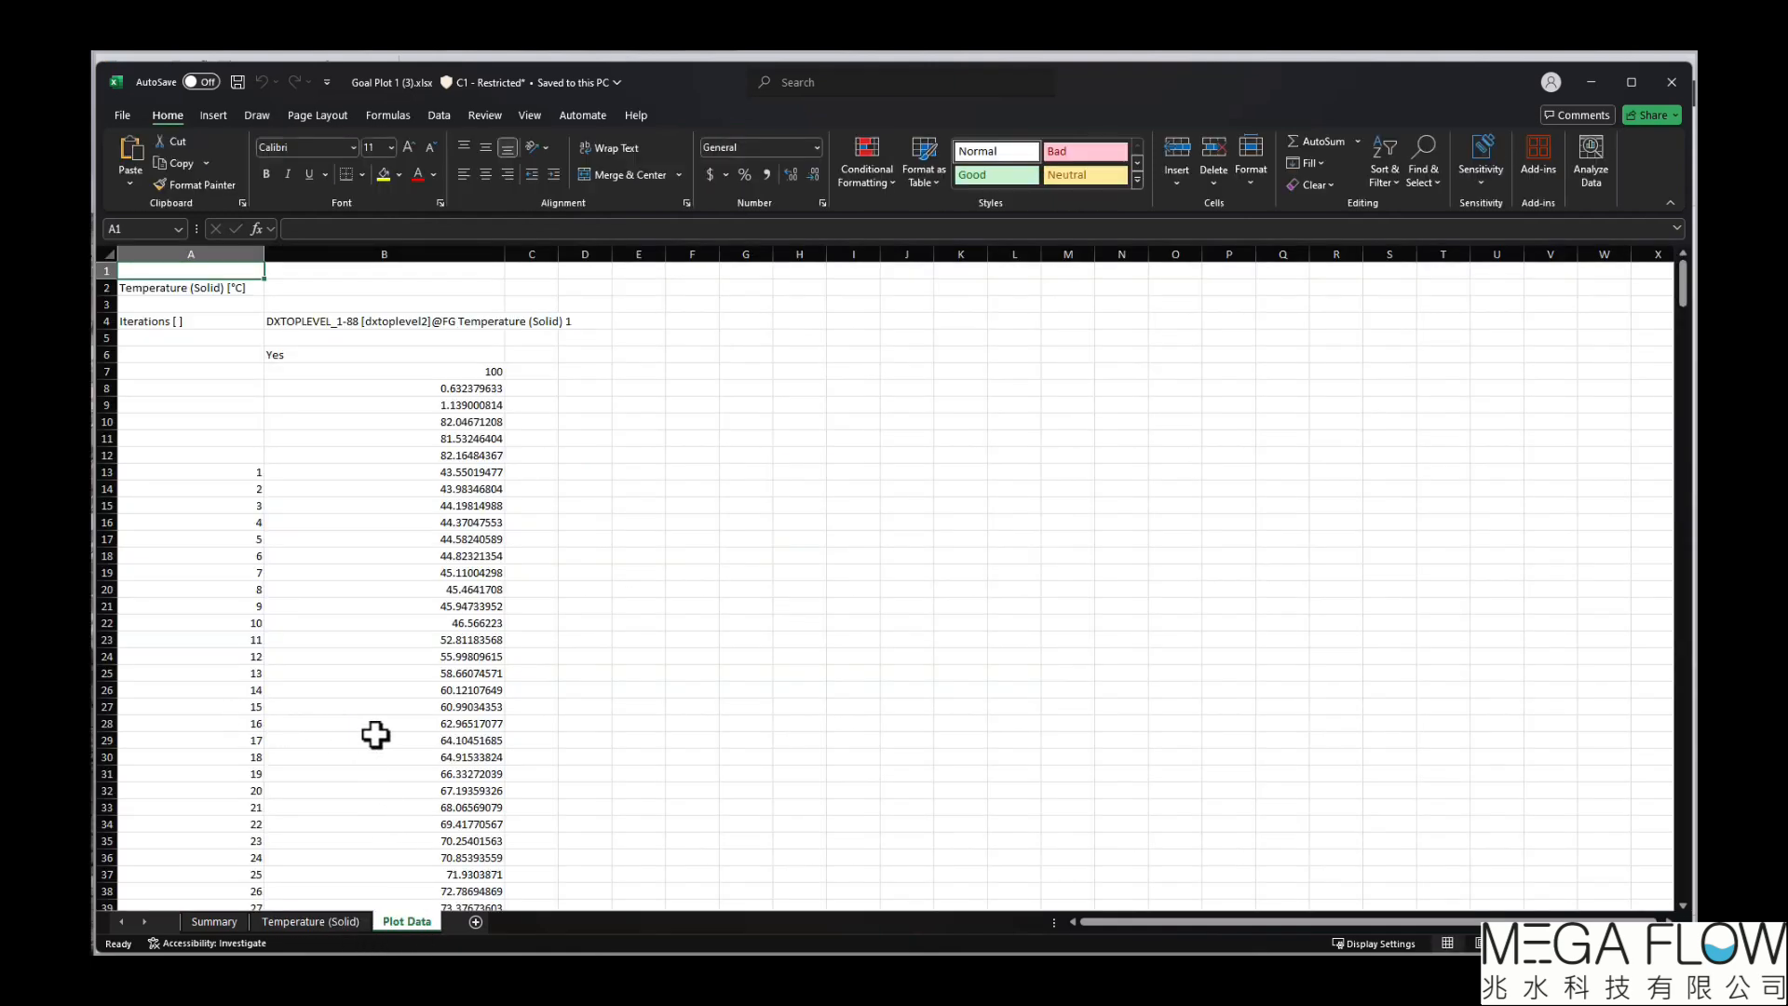
pyautogui.click(226, 923)
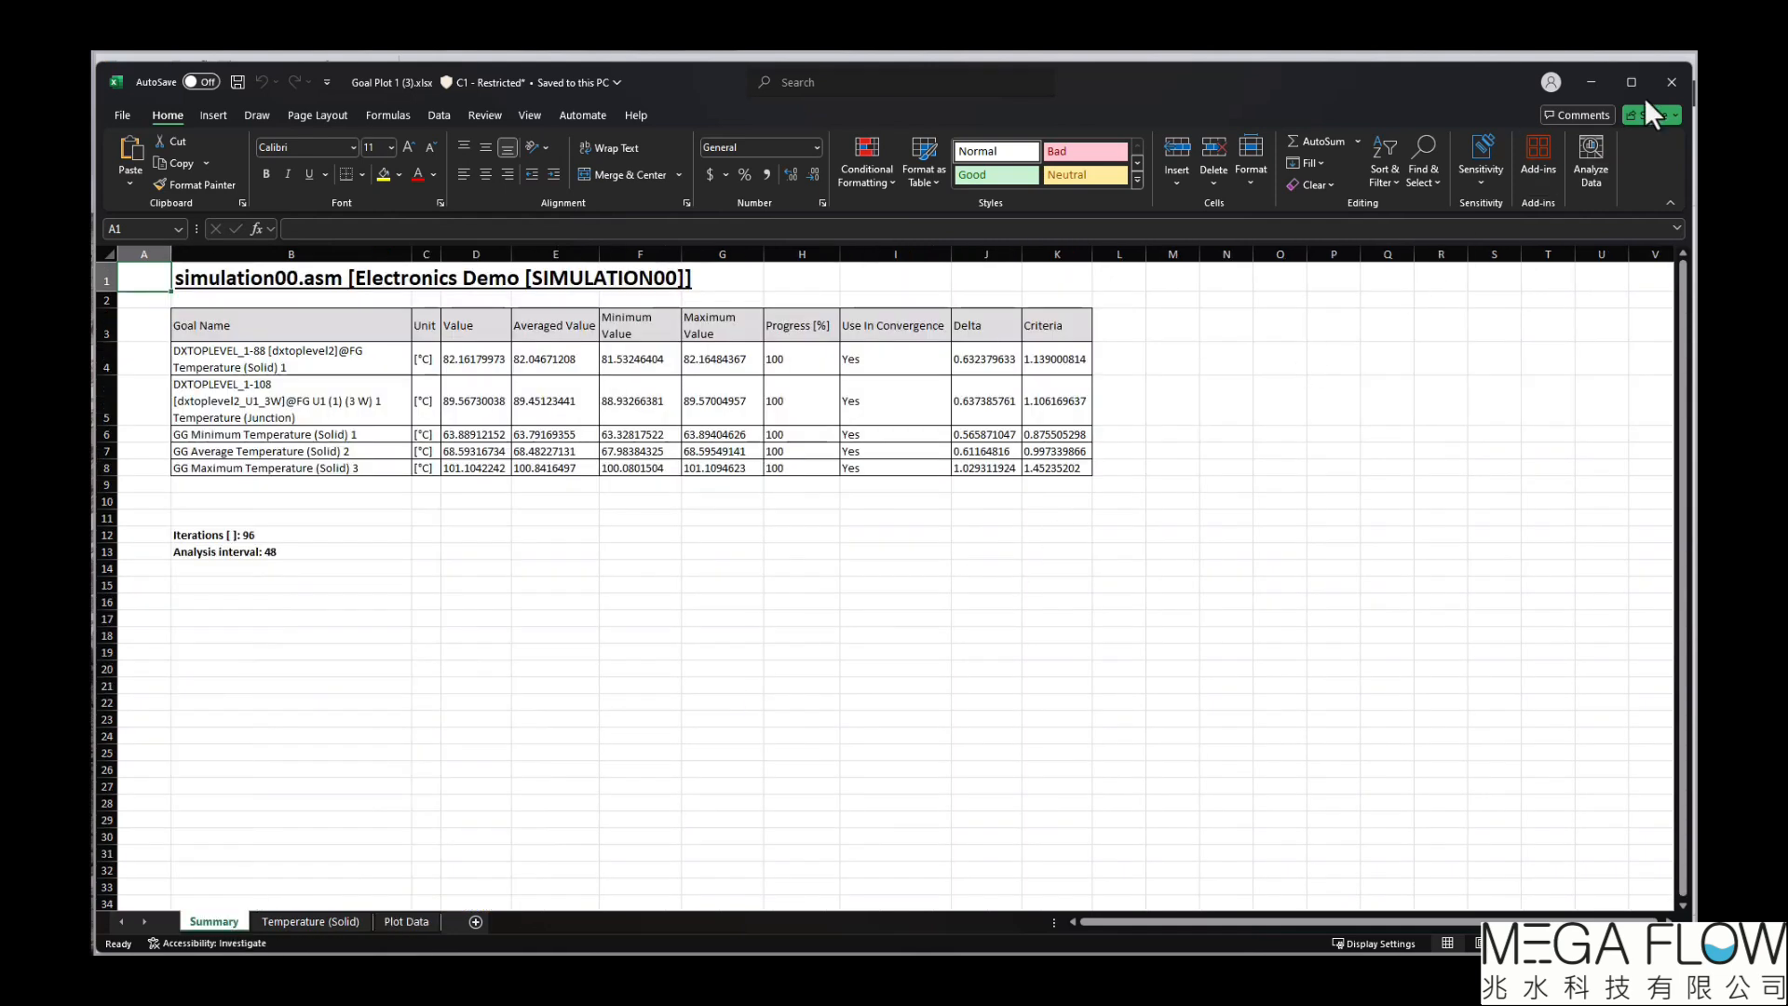
pyautogui.click(1676, 76)
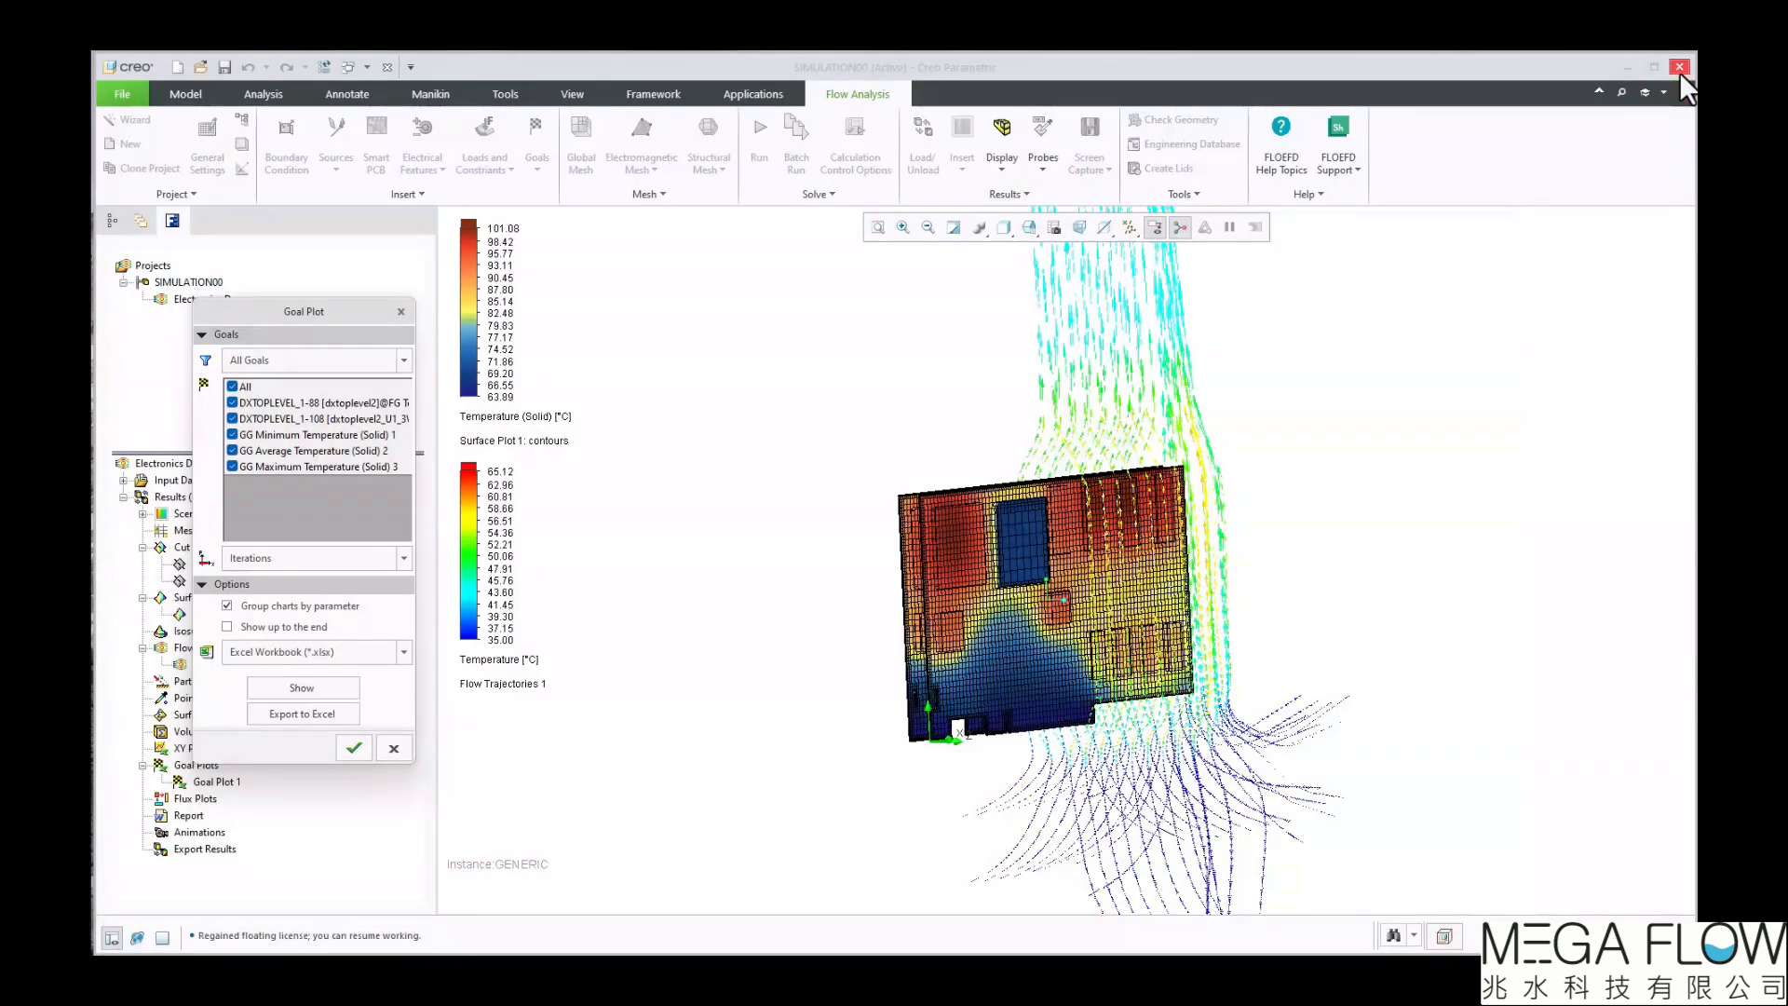
# - Preview the goal plot's summary and its history chart in an enlarged results pane, and accept the goal plot
pyautogui.click(300, 690)
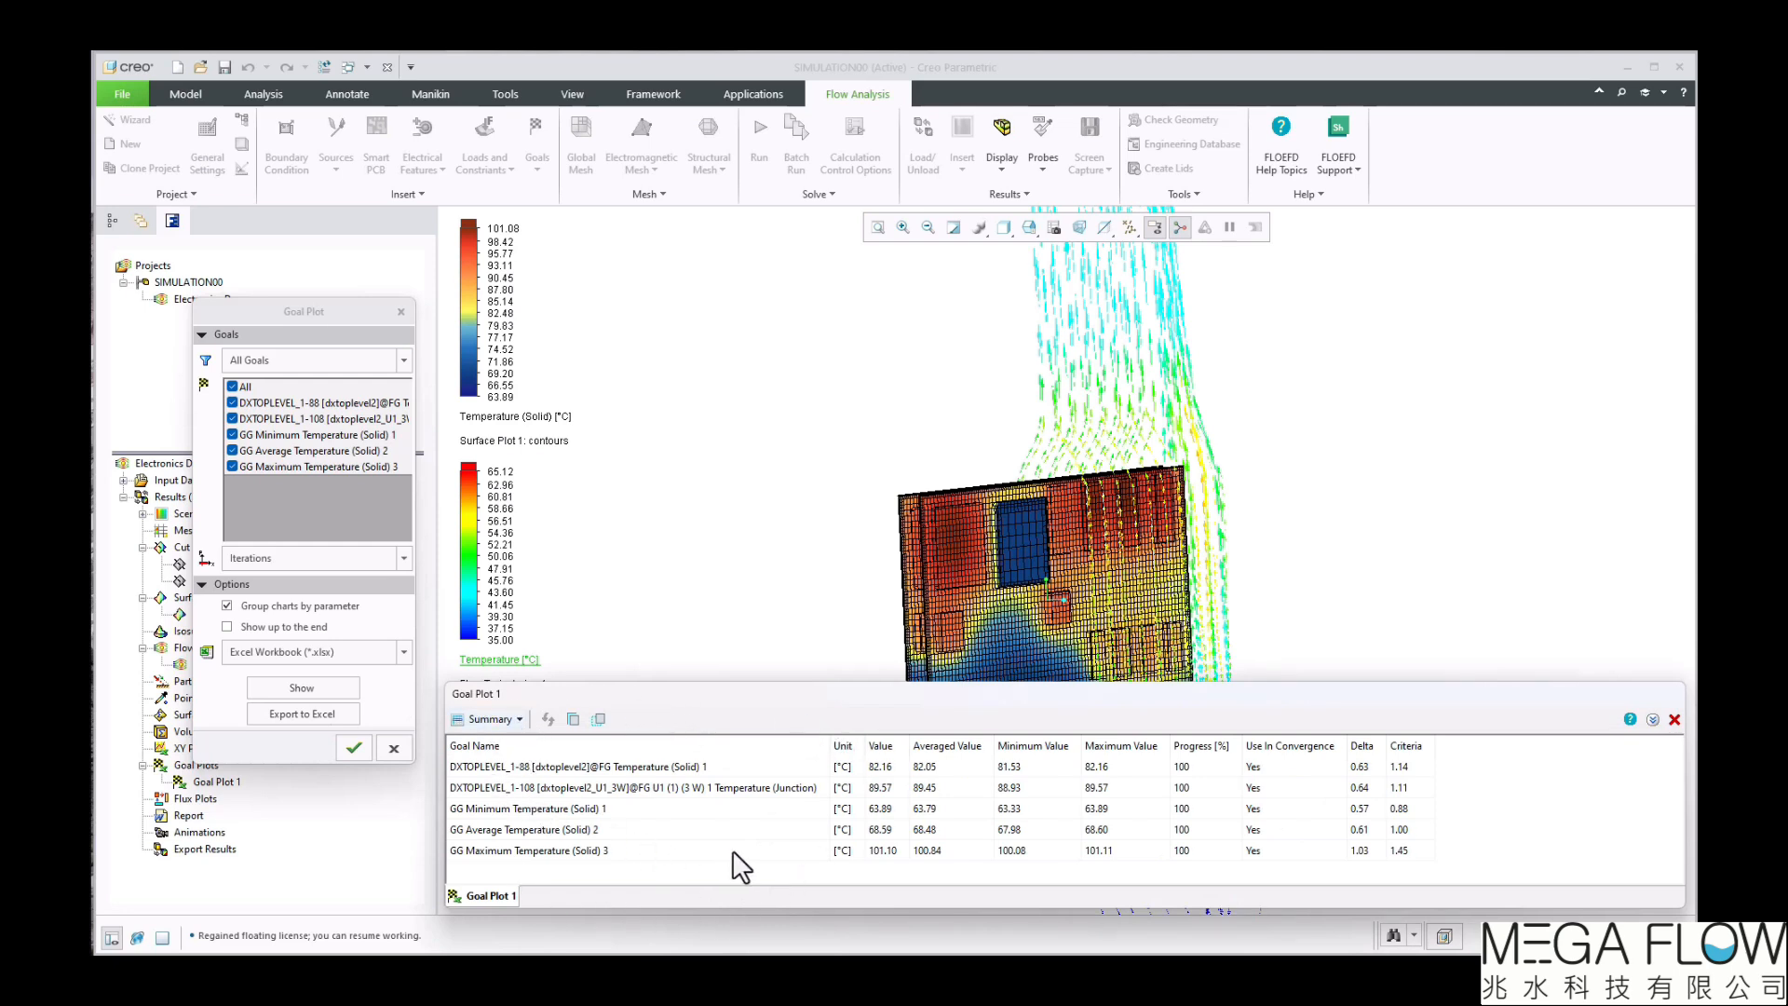
pyautogui.click(519, 720)
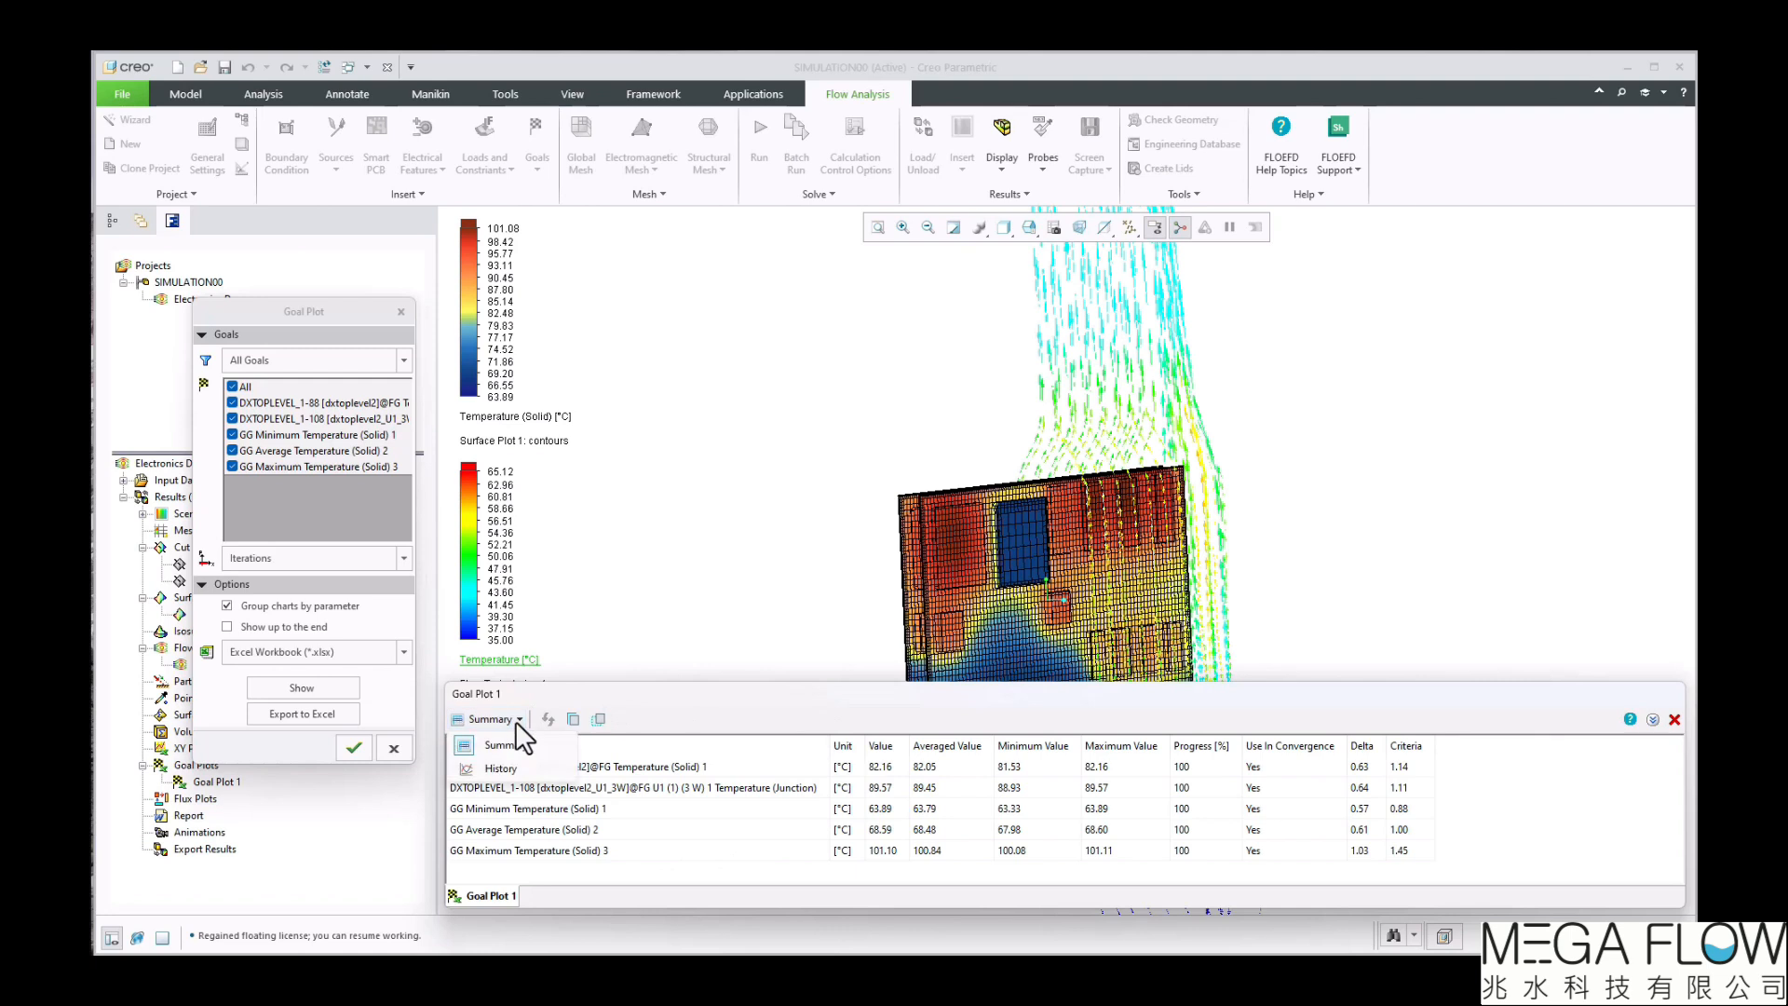
pyautogui.click(498, 768)
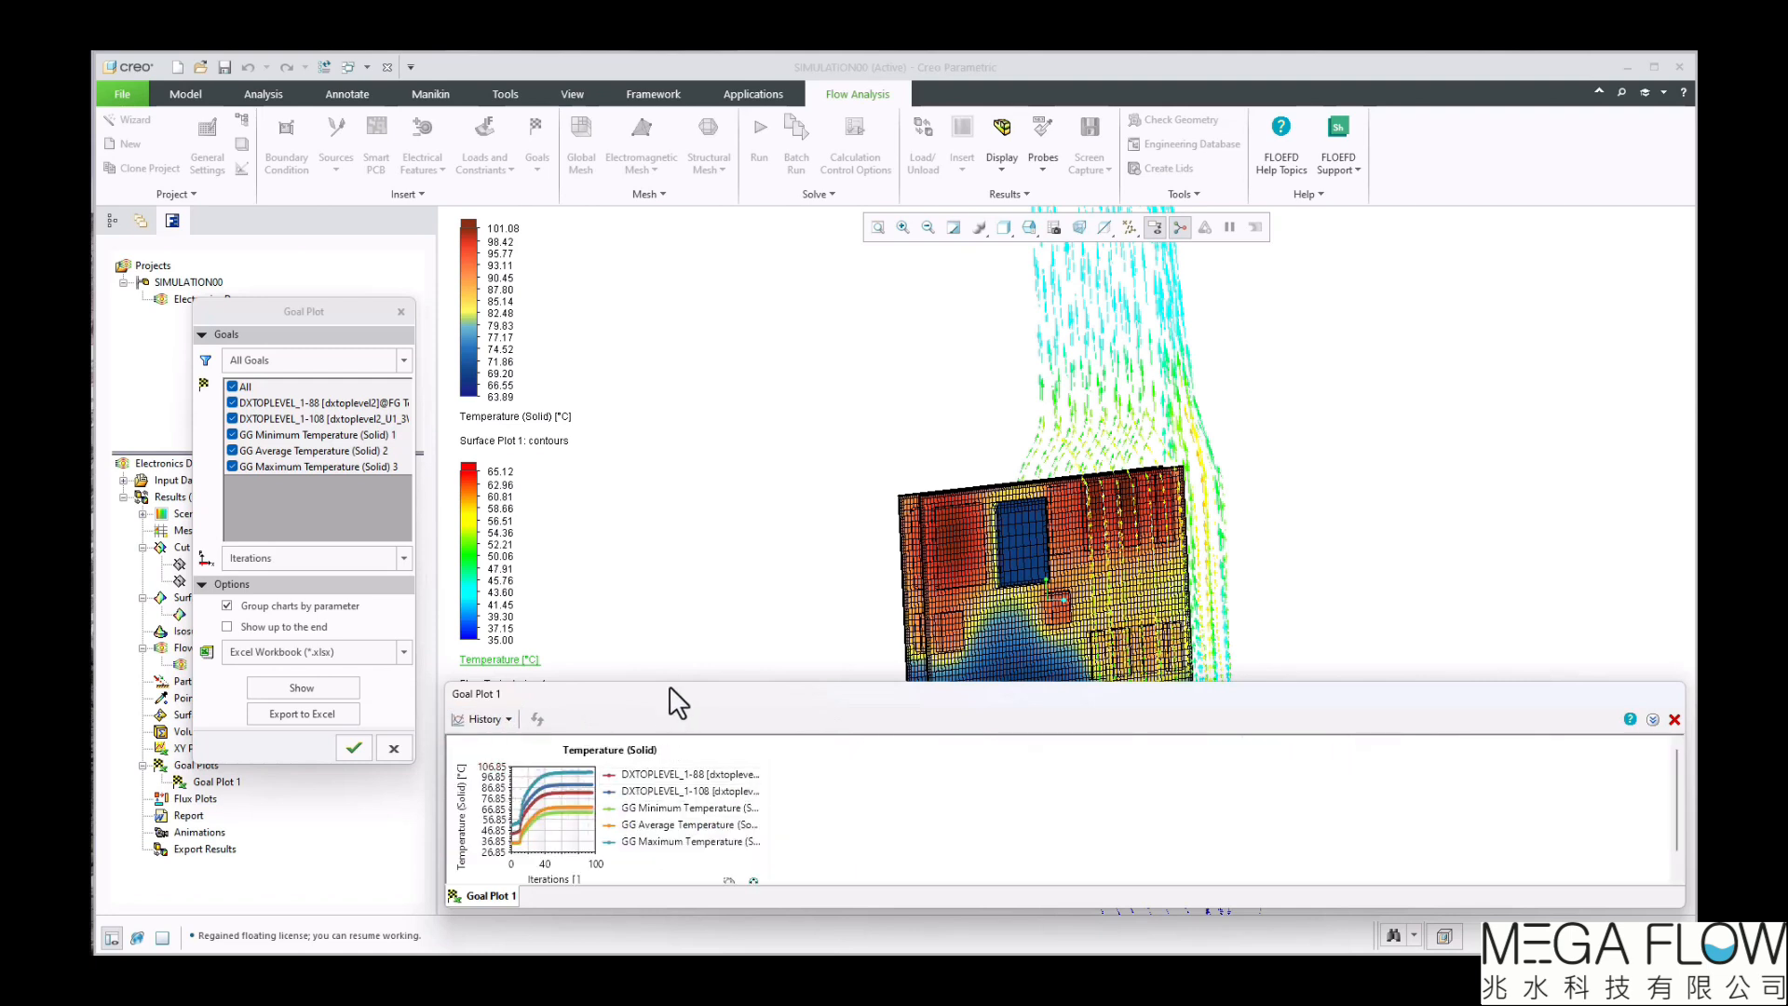
pyautogui.moveTo(670, 682); pyautogui.dragTo(694, 593)
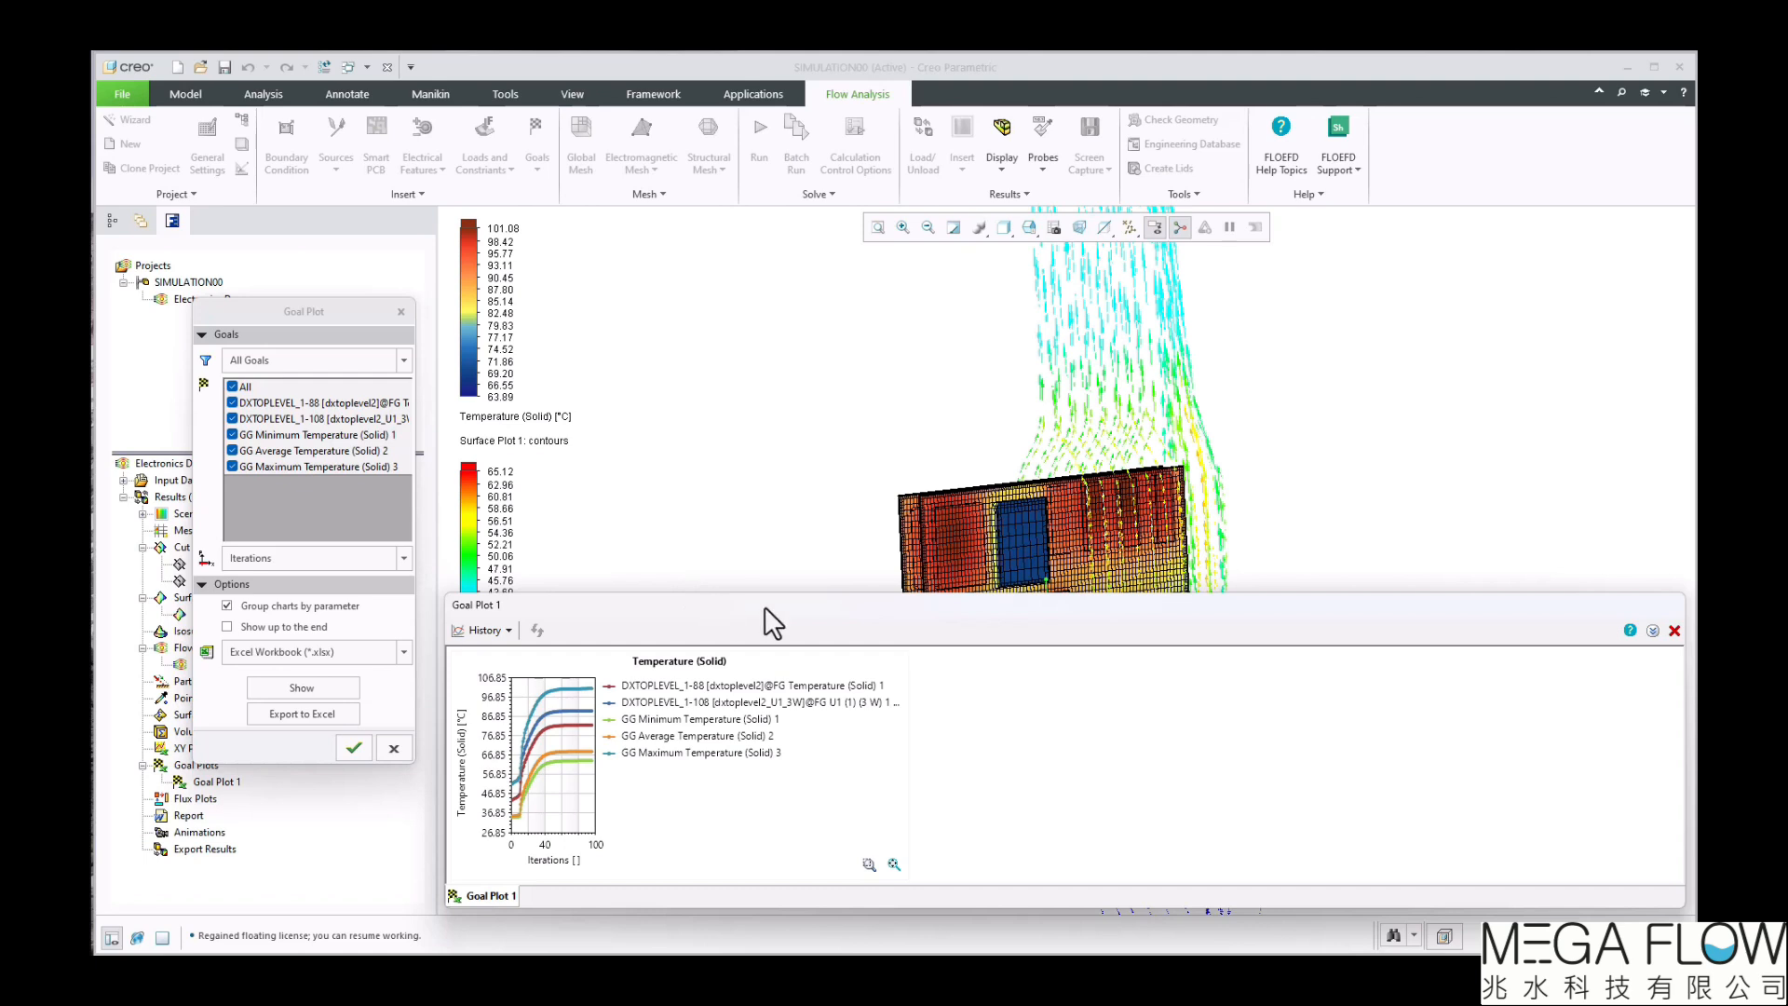
pyautogui.click(1673, 631)
pyautogui.click(354, 748)
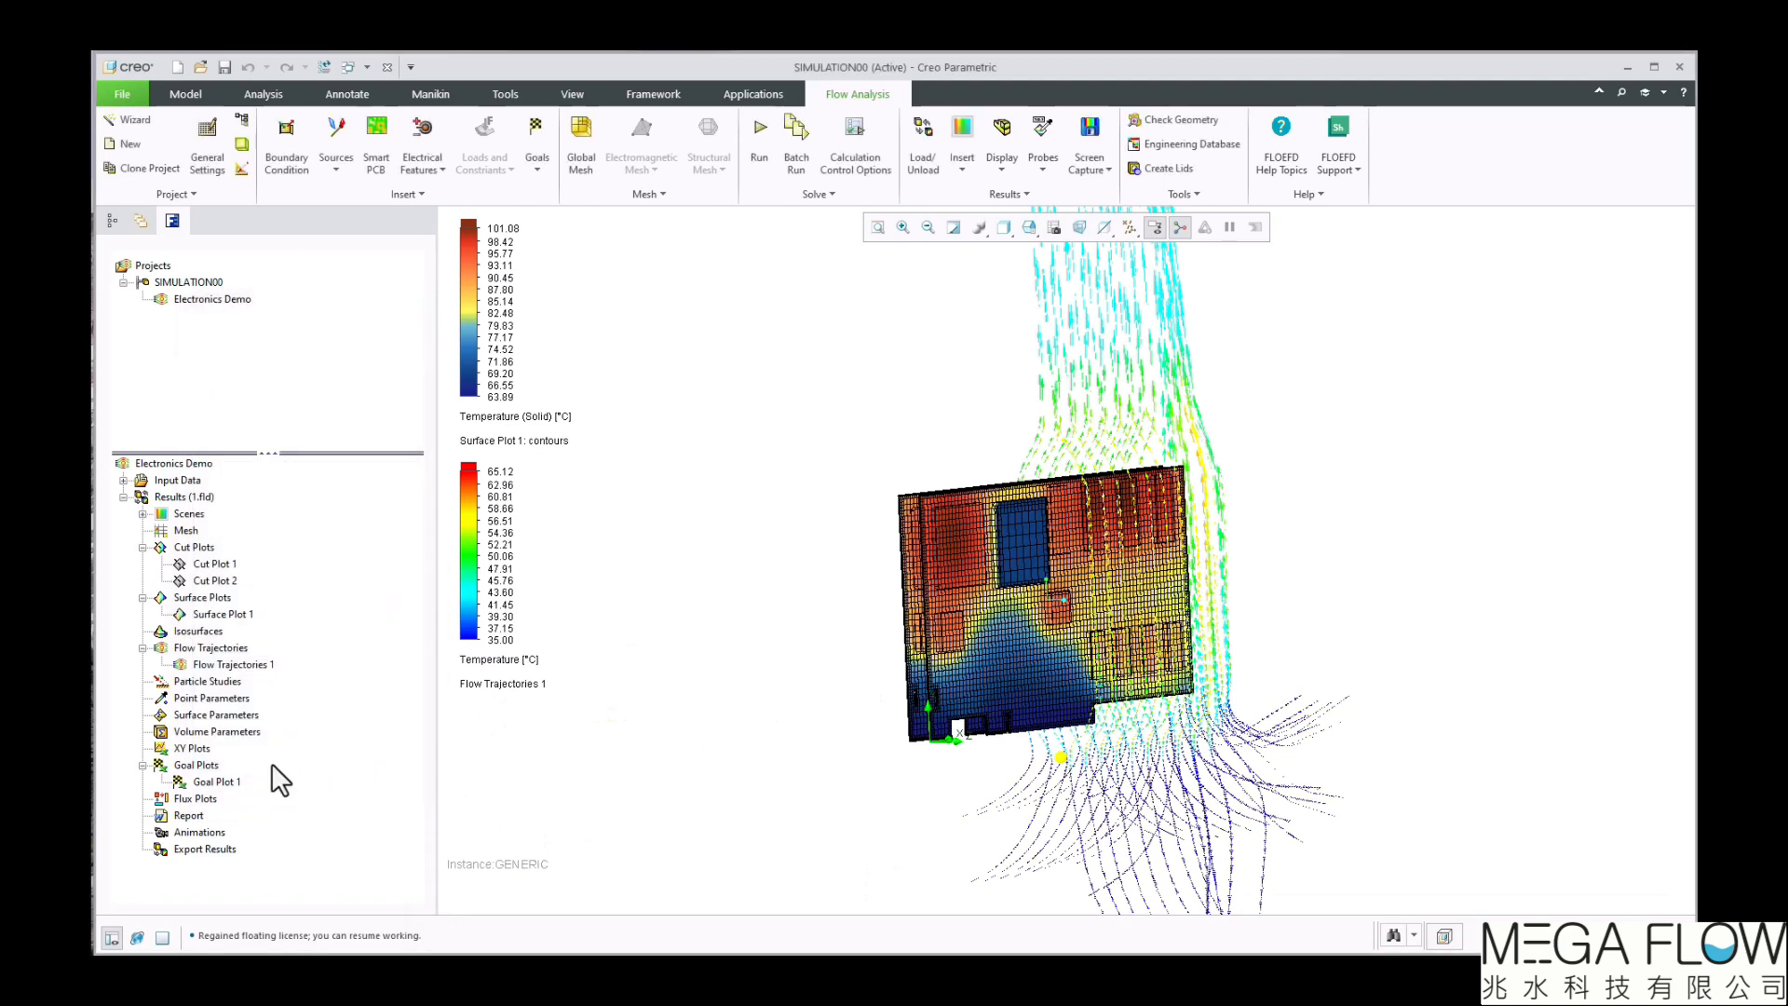
# - Show Goal Plot 1 in the graphics area, placing its chart below the color legends and enlarging it
pyautogui.rightClick(204, 781)
pyautogui.click(247, 816)
pyautogui.moveTo(812, 332); pyautogui.dragTo(730, 829)
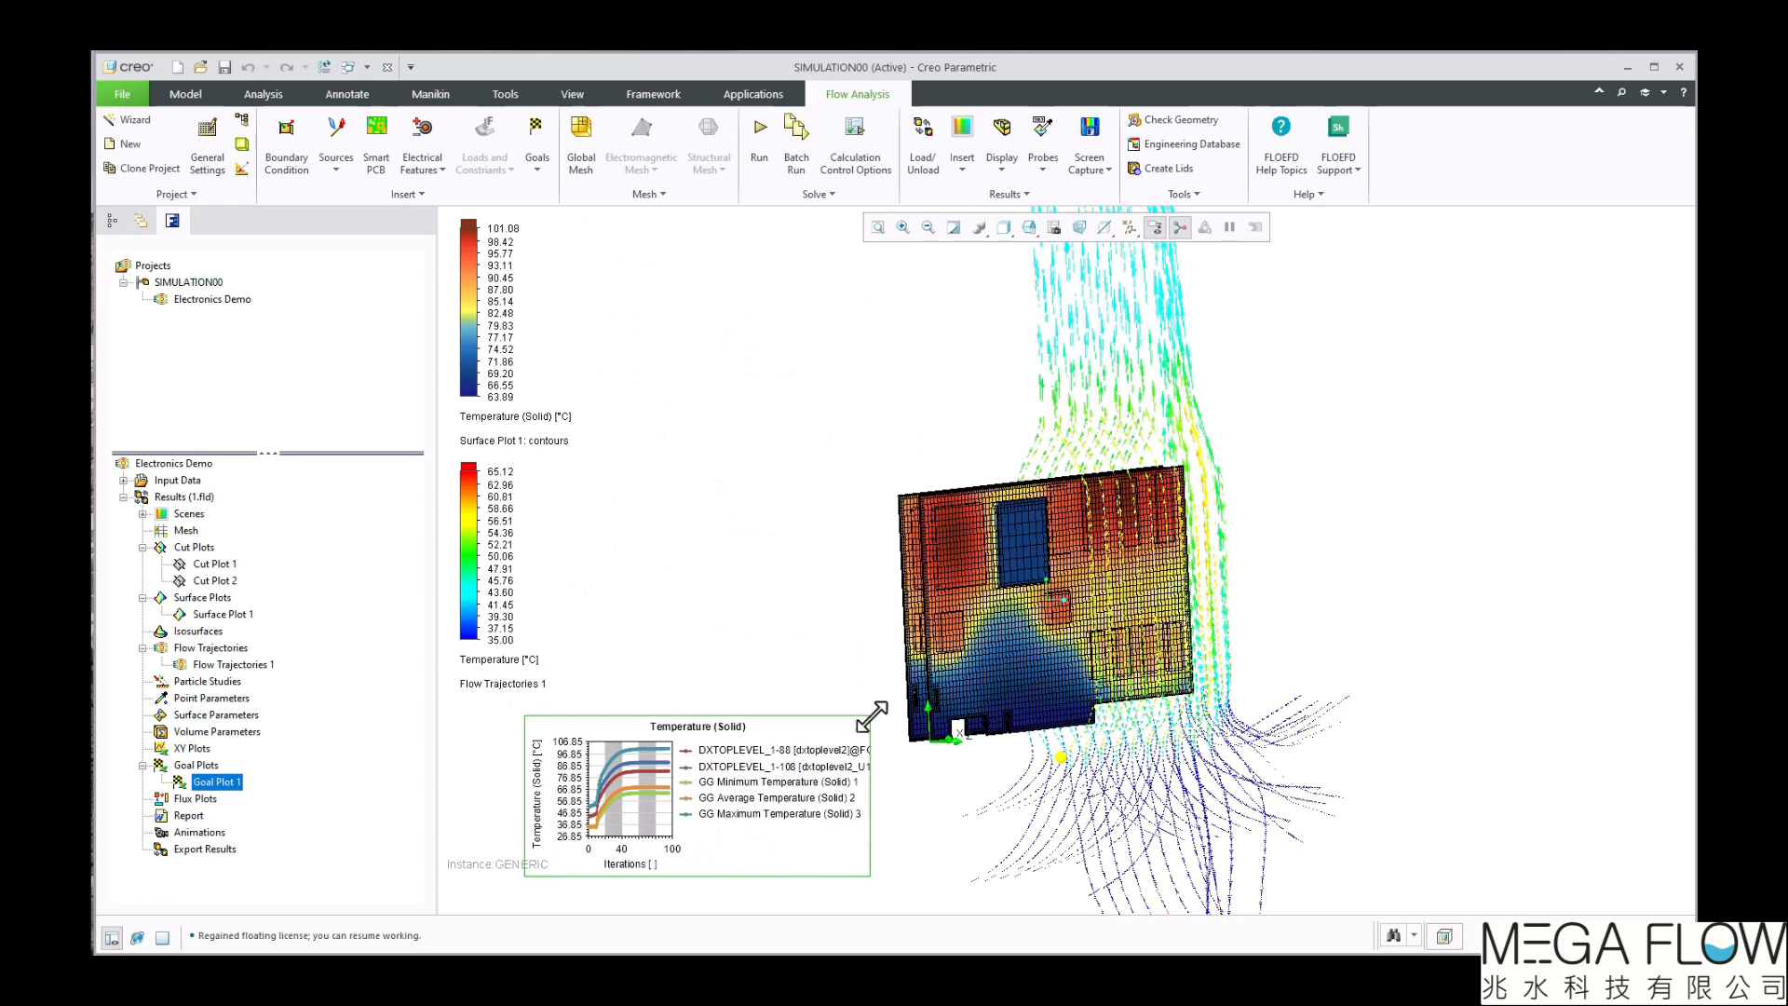
pyautogui.moveTo(872, 716); pyautogui.dragTo(998, 641)
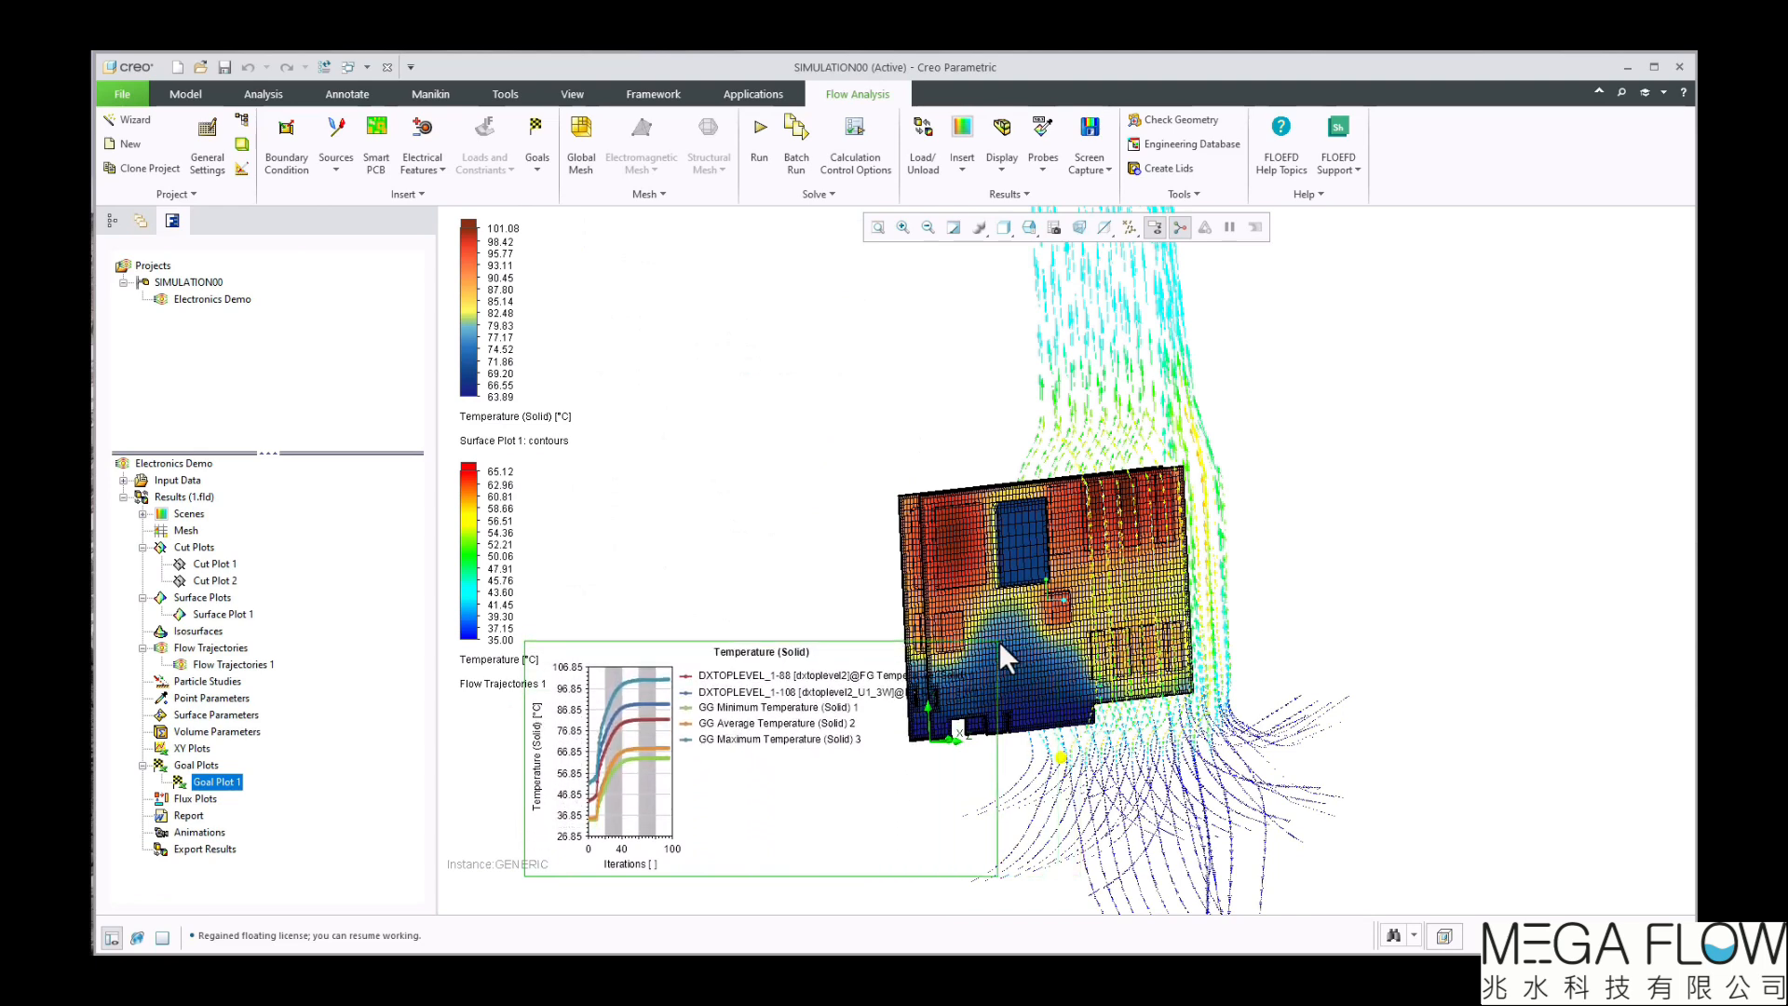
# - Switch the Goal Plot 1 display to Summary and place the table beside the lower edge of the board
pyautogui.rightClick(637, 784)
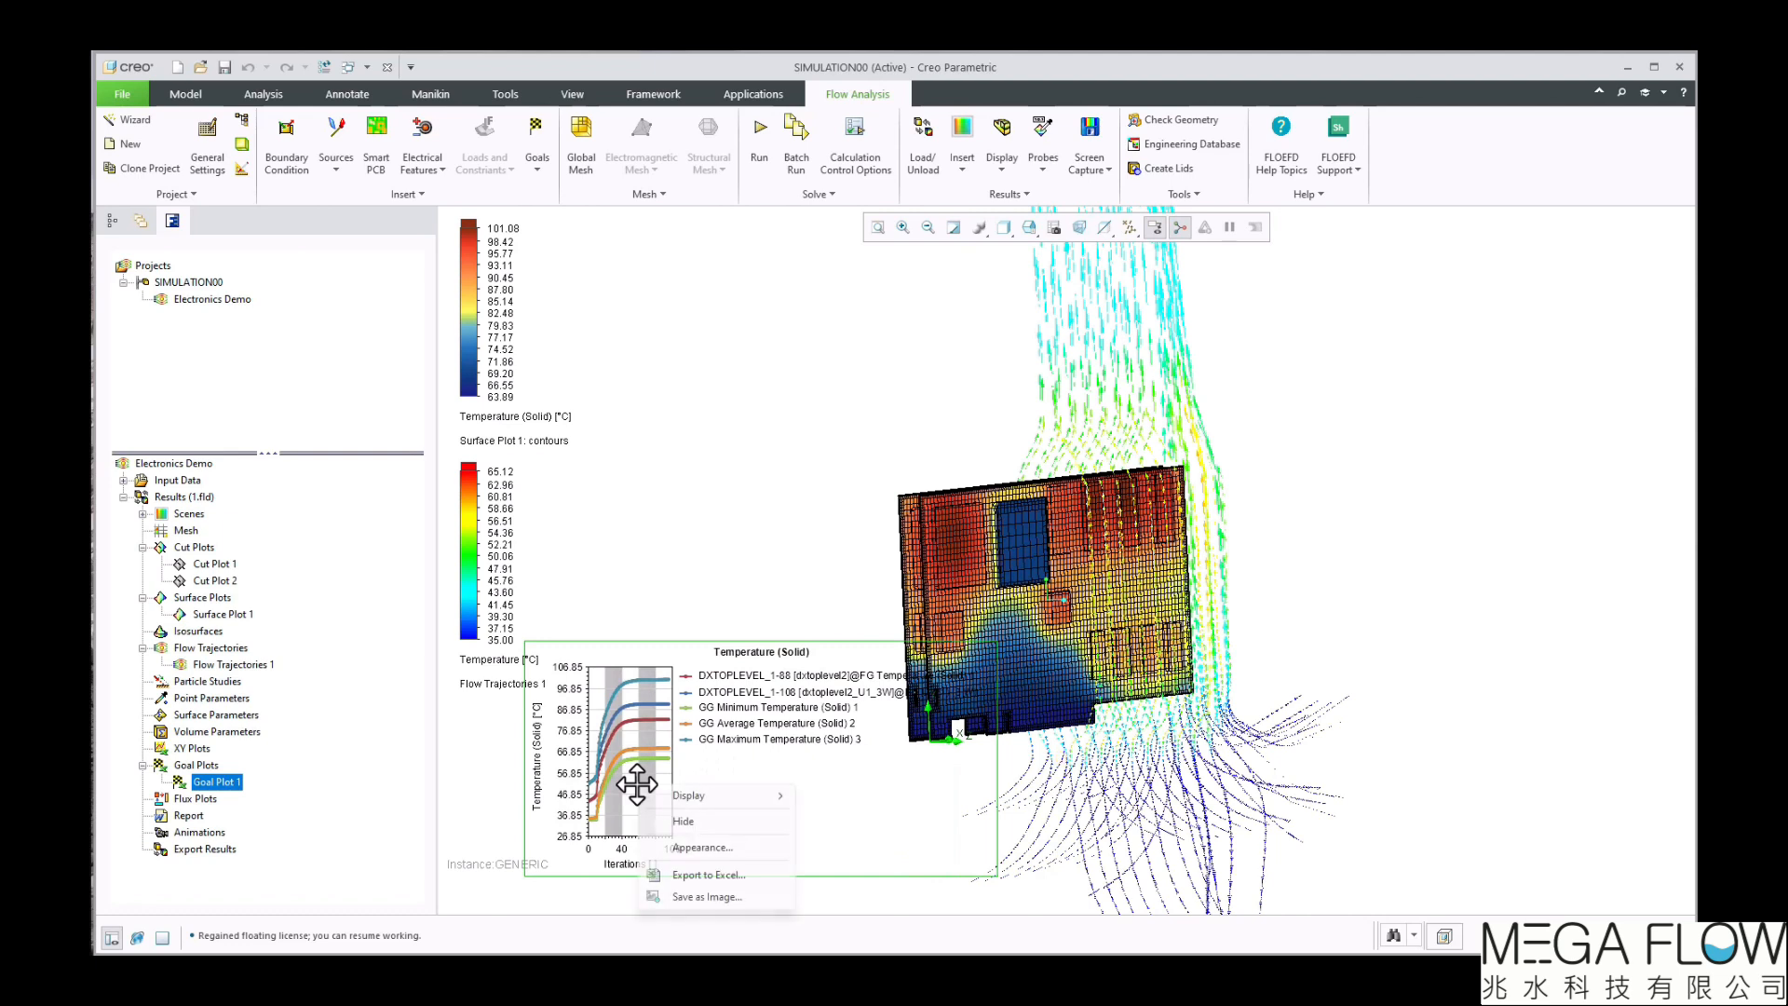
pyautogui.moveTo(656, 794)
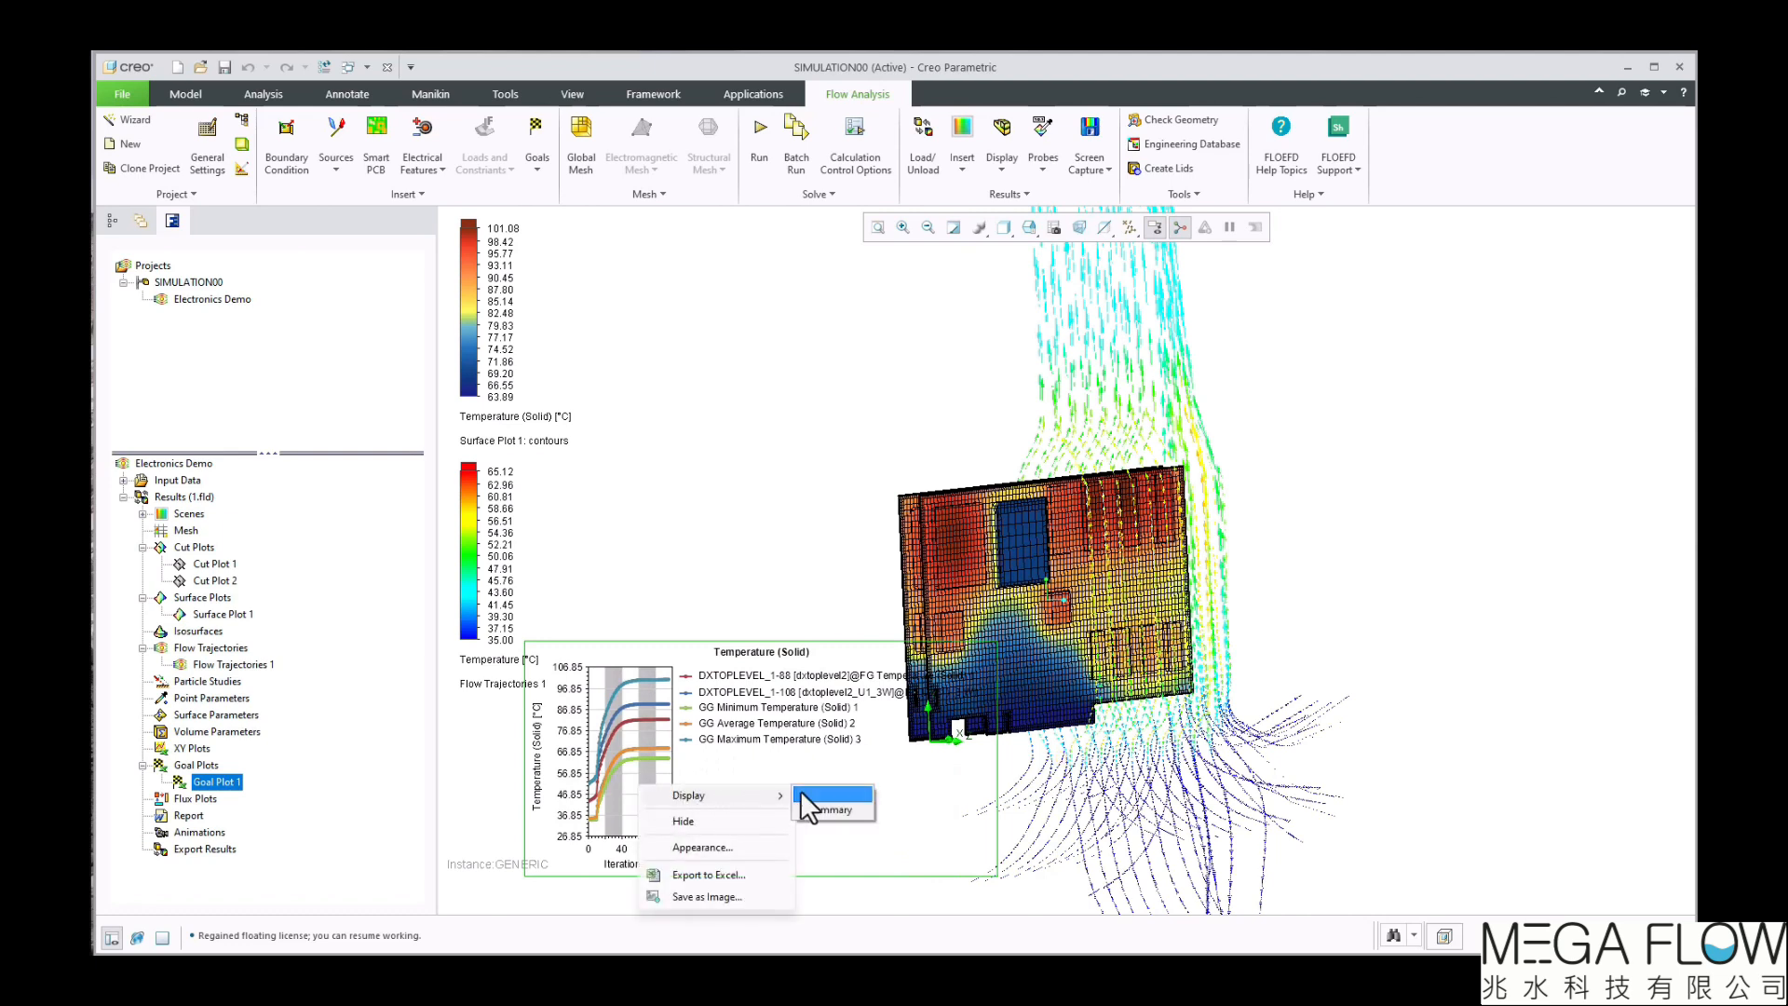
pyautogui.click(832, 809)
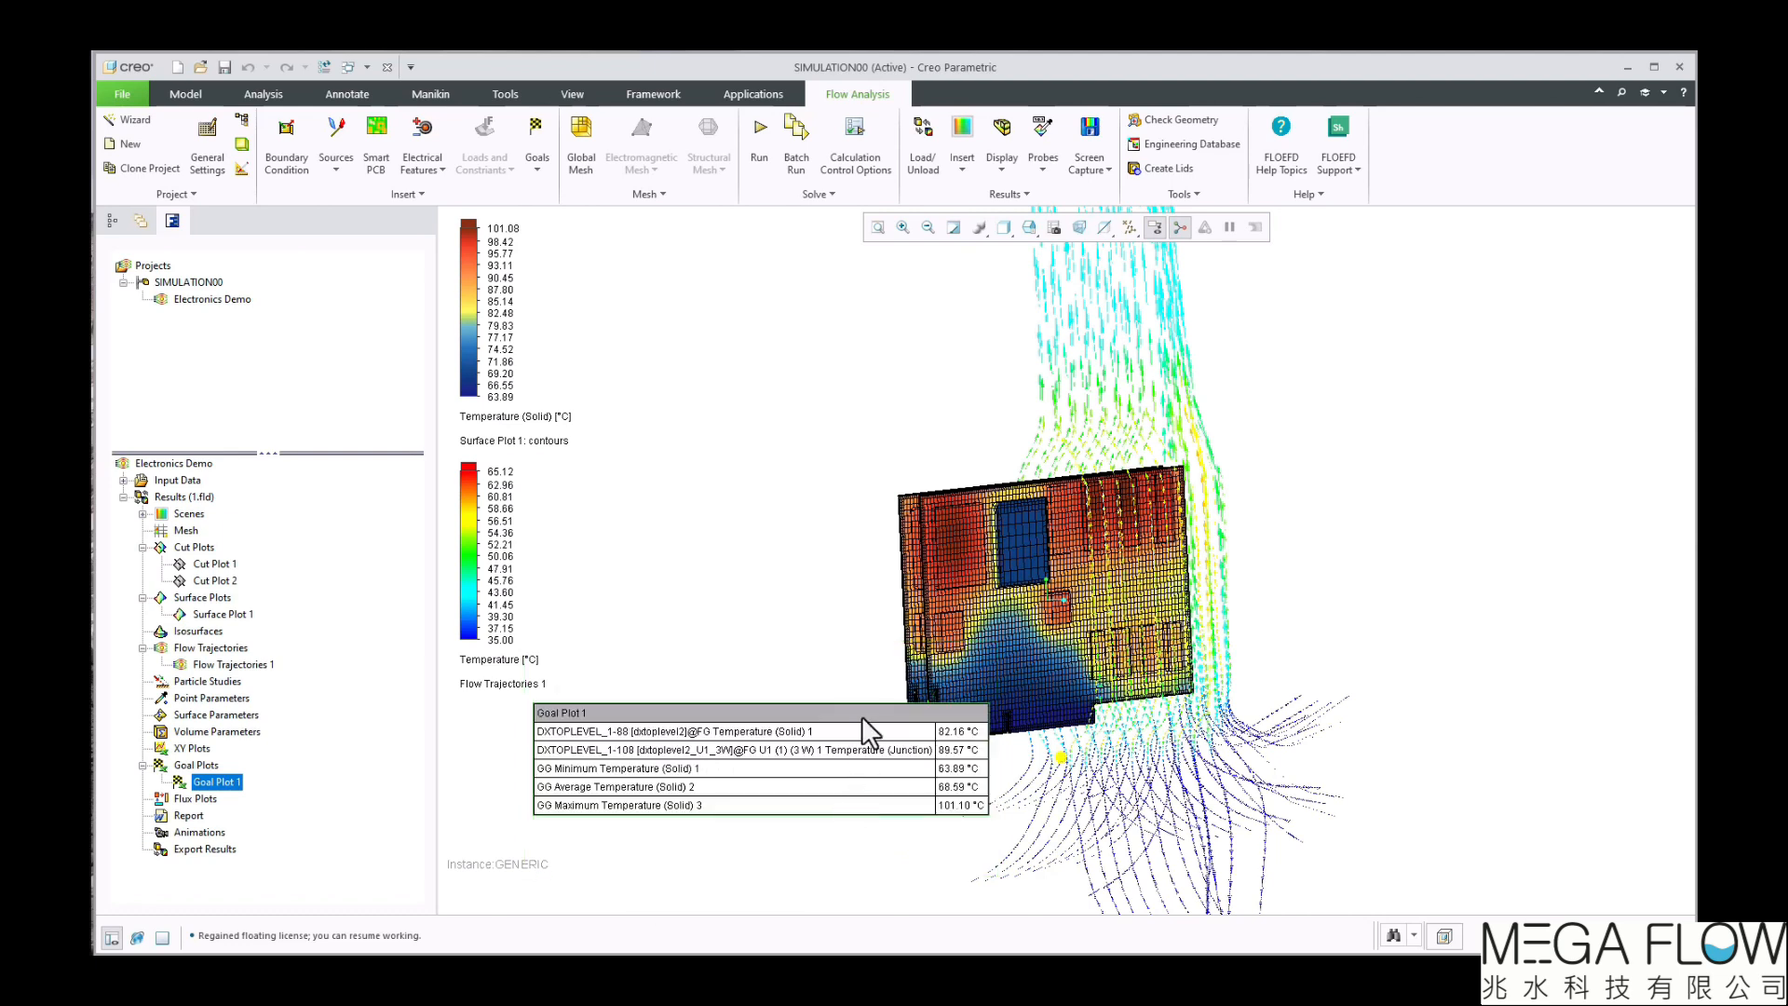
pyautogui.moveTo(853, 714); pyautogui.dragTo(773, 743)
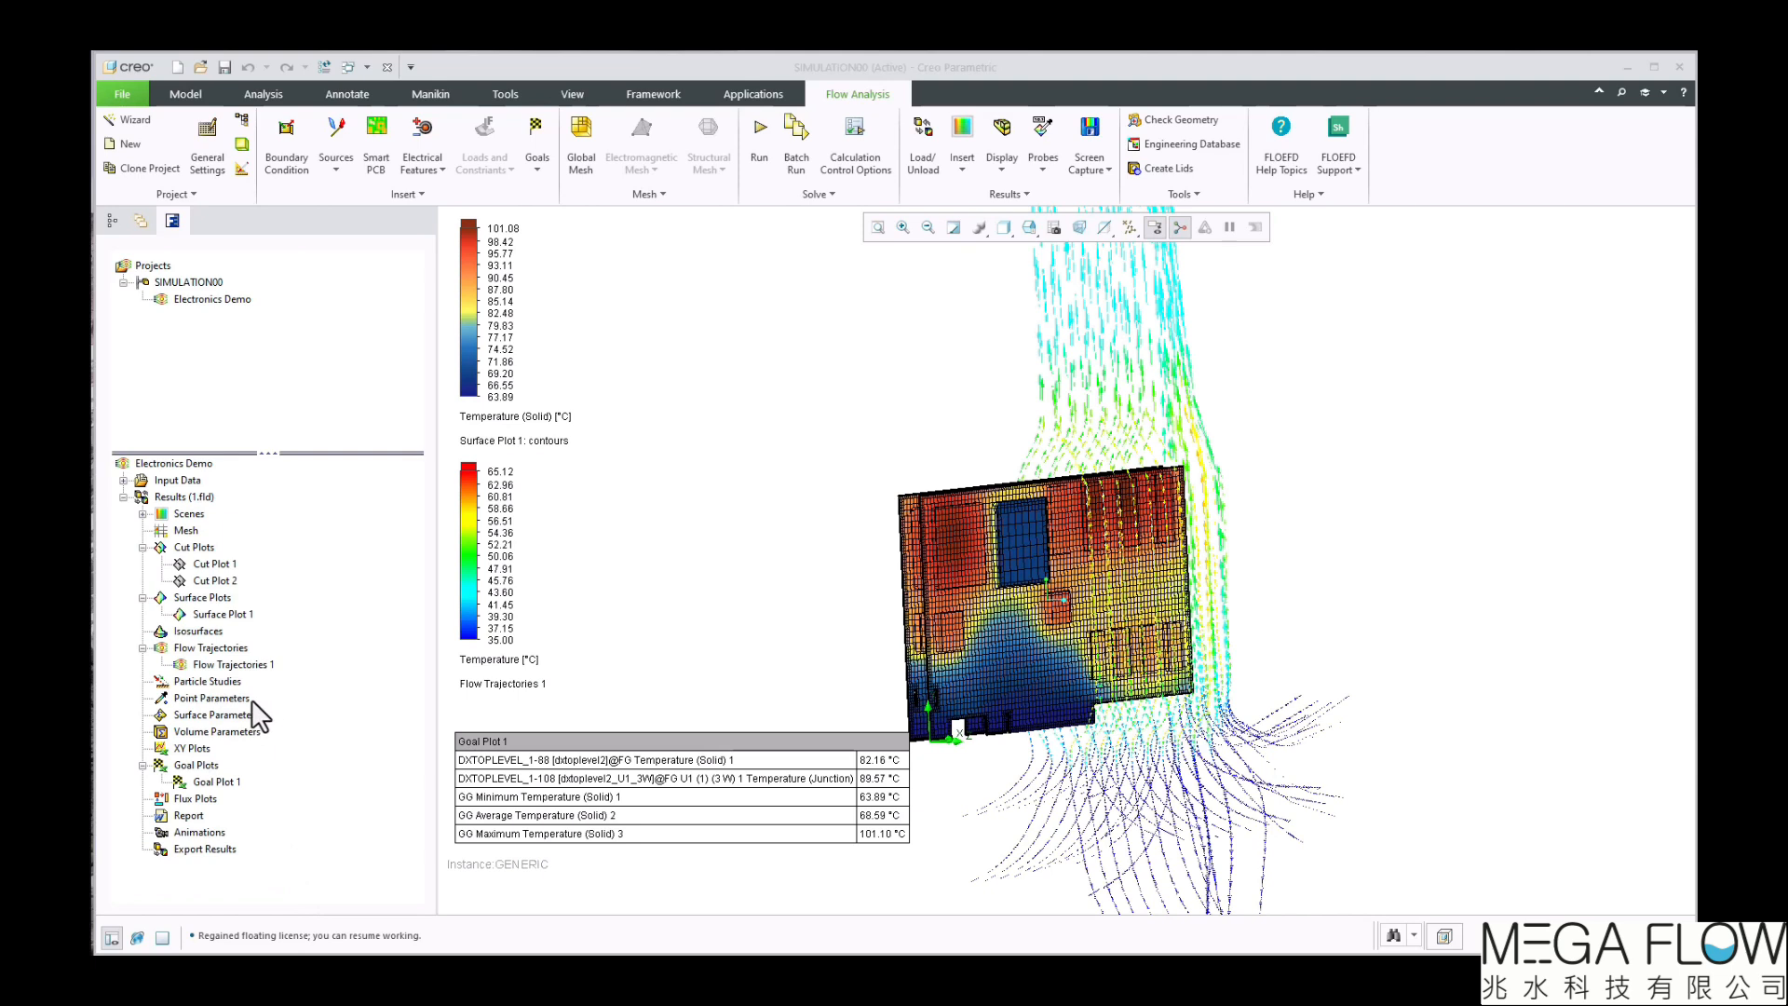
# - Start a volume parameters result on all components, filtered by solid material to keep only Typical Plastic Package
pyautogui.rightClick(205, 730)
pyautogui.click(237, 745)
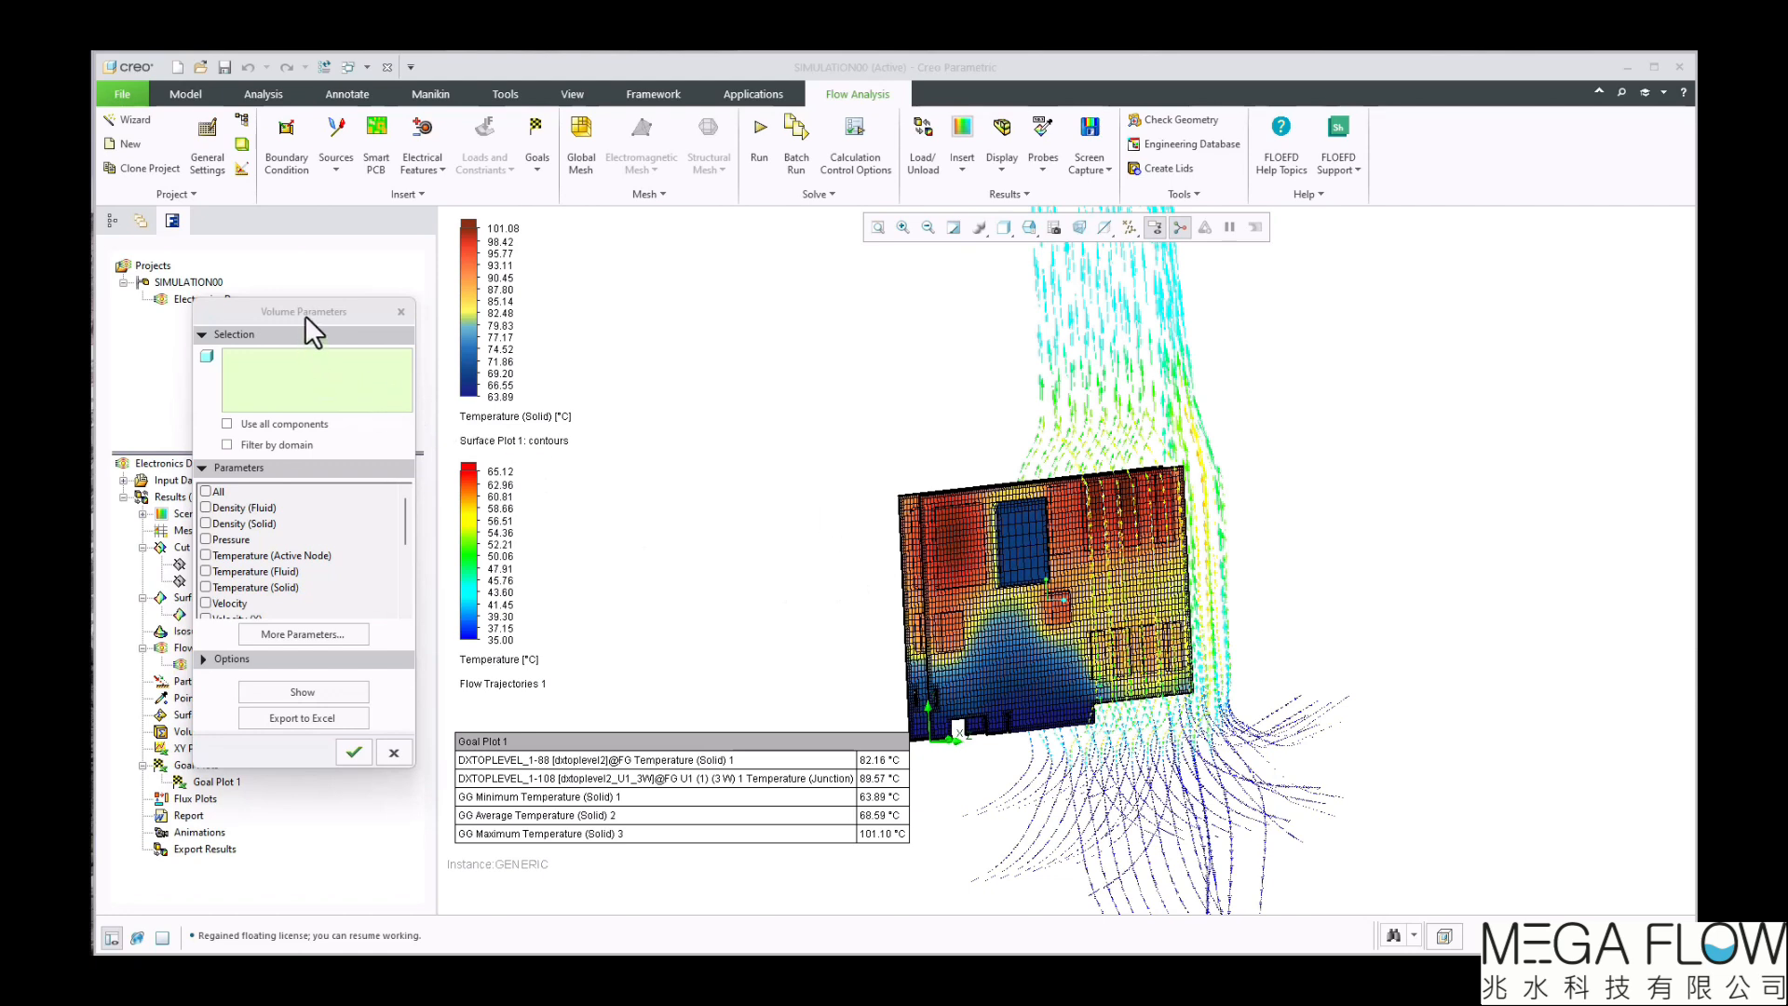
pyautogui.moveTo(304, 314); pyautogui.dragTo(444, 323)
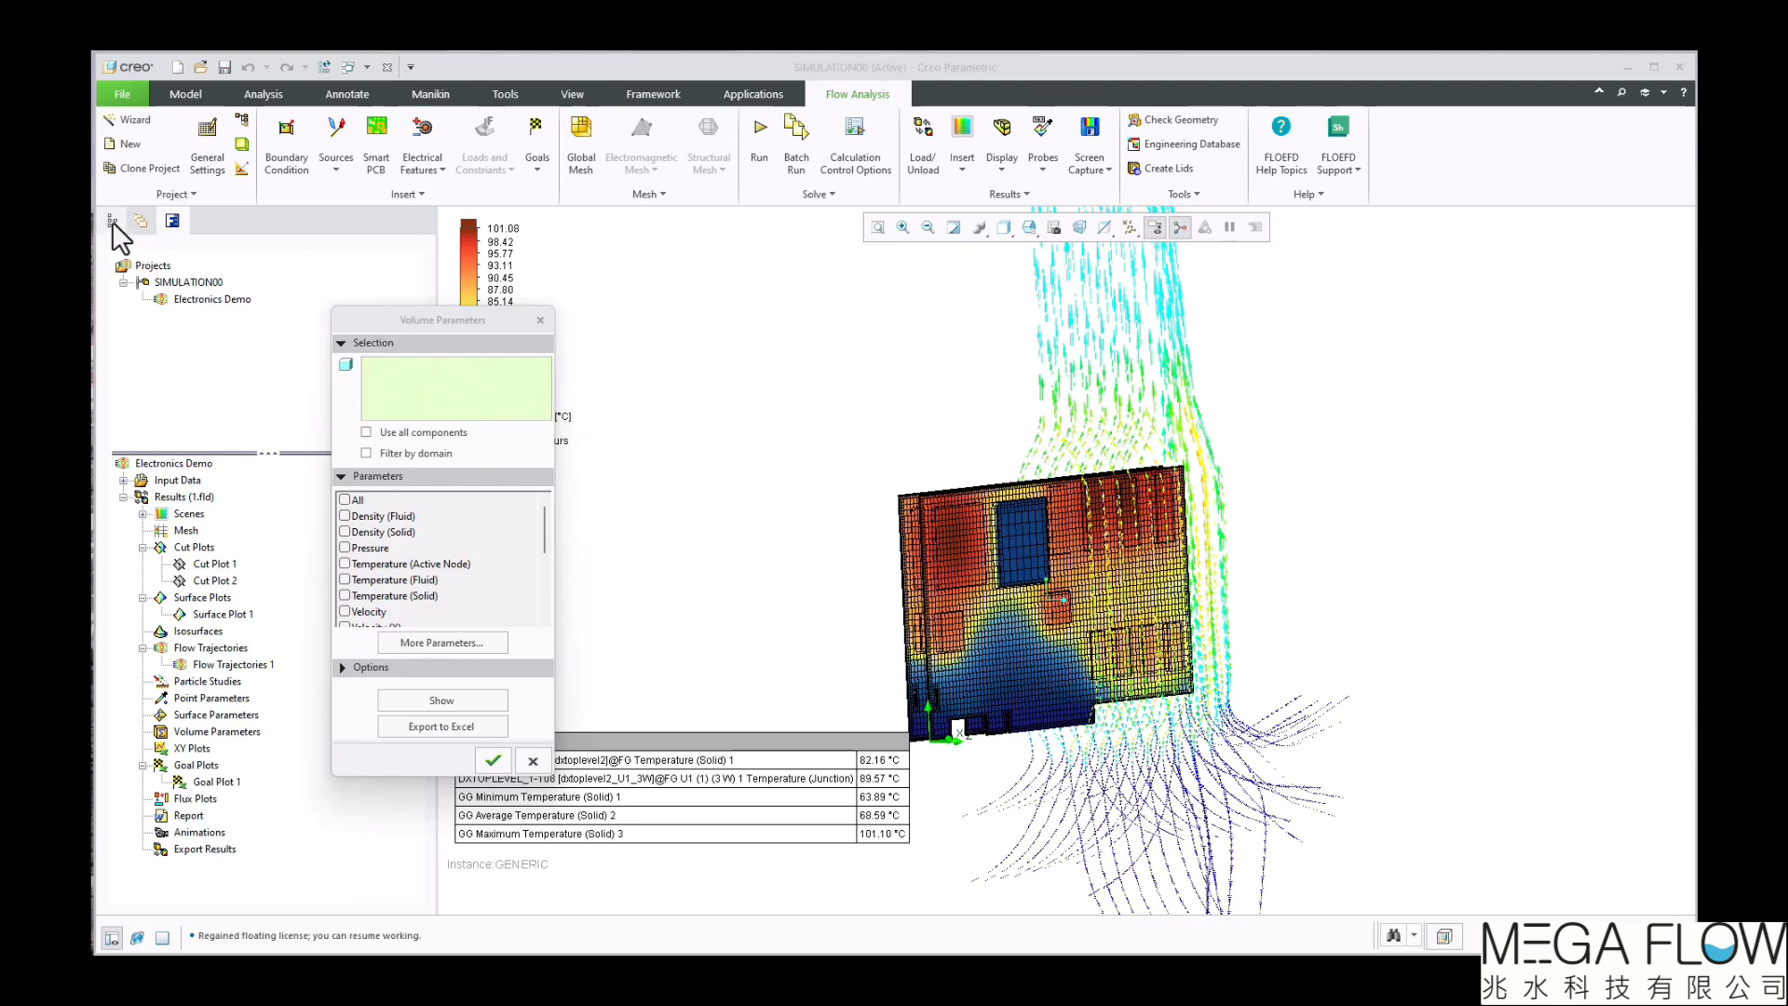
pyautogui.click(400, 434)
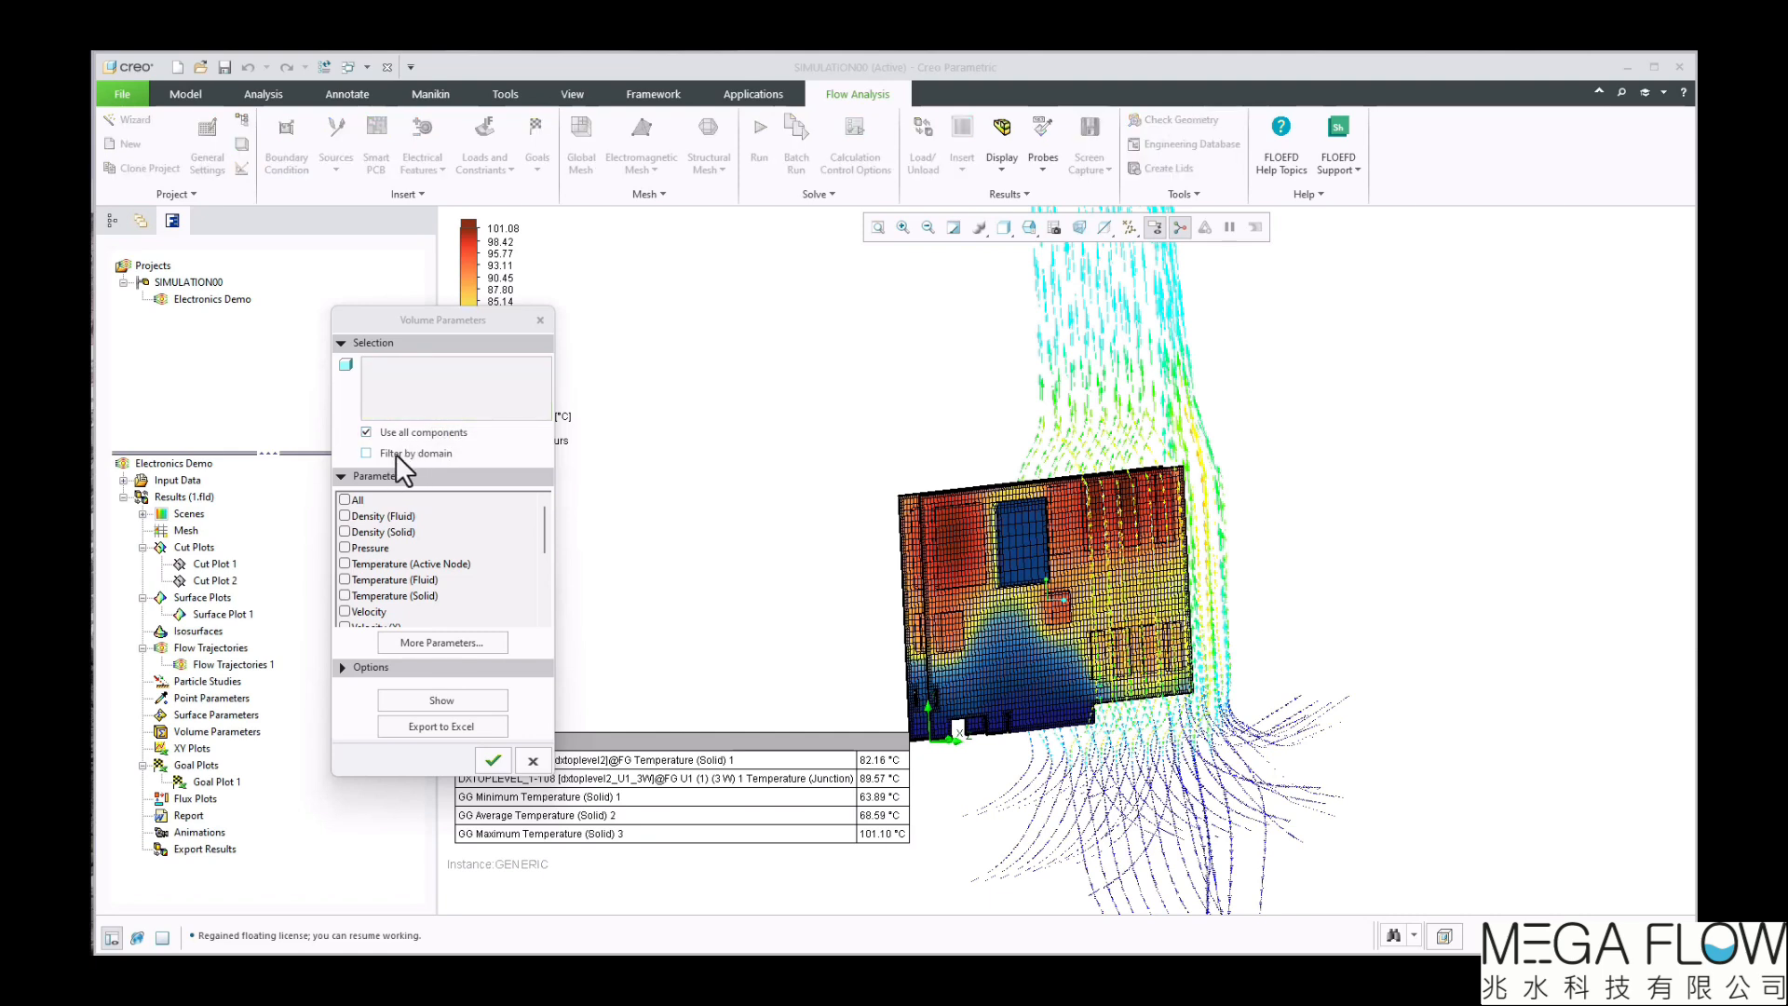
pyautogui.click(395, 455)
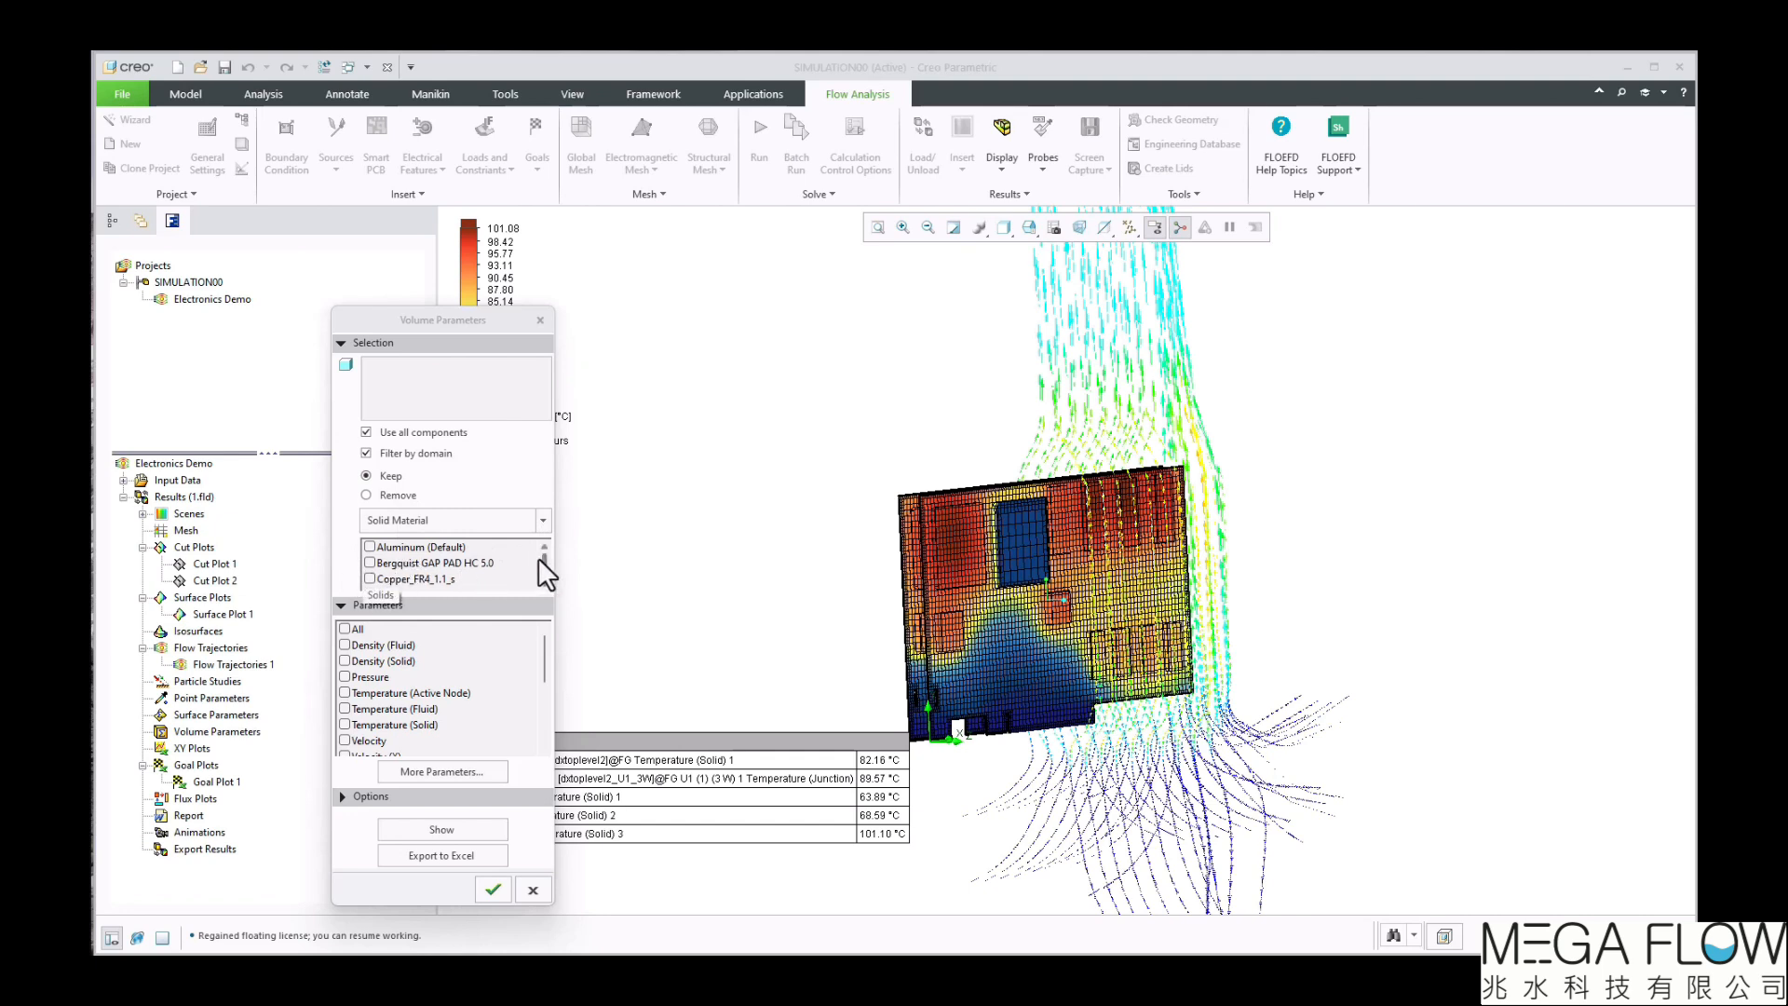
pyautogui.moveTo(545, 566); pyautogui.dragTo(543, 585)
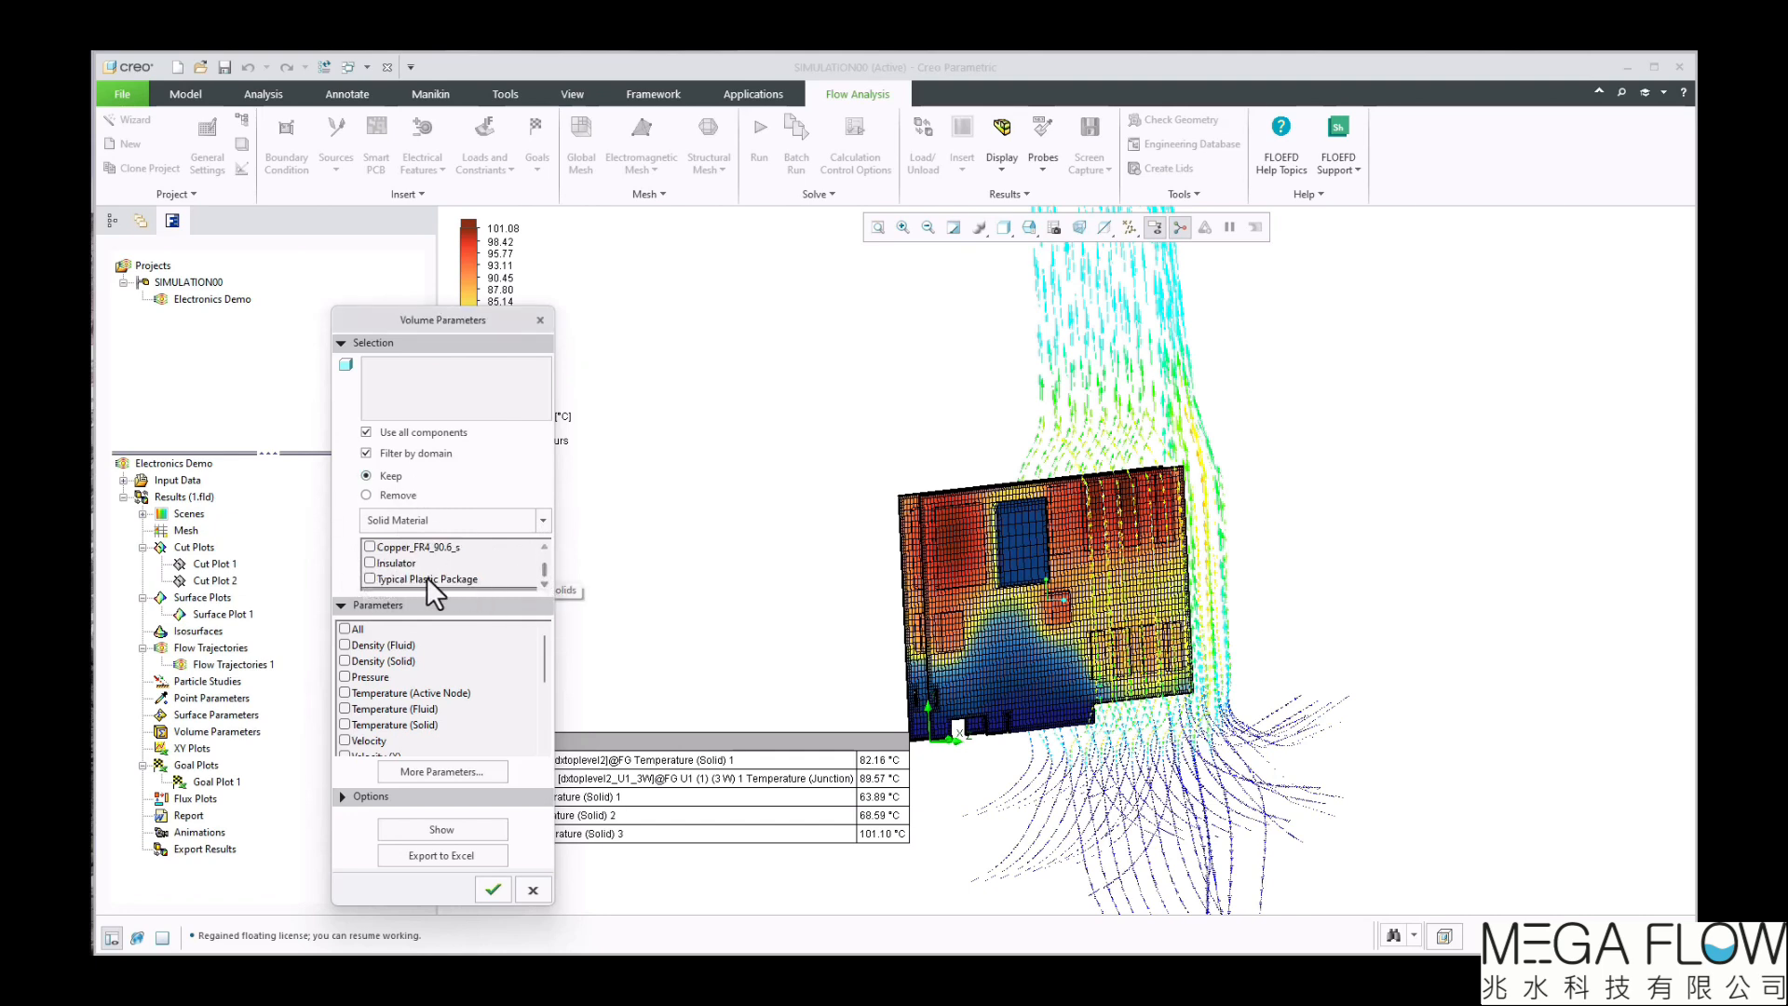
pyautogui.click(371, 578)
# - Evaluate Temperature (Solid) for the volume parameters, show the results table, and accept the definition
pyautogui.click(345, 725)
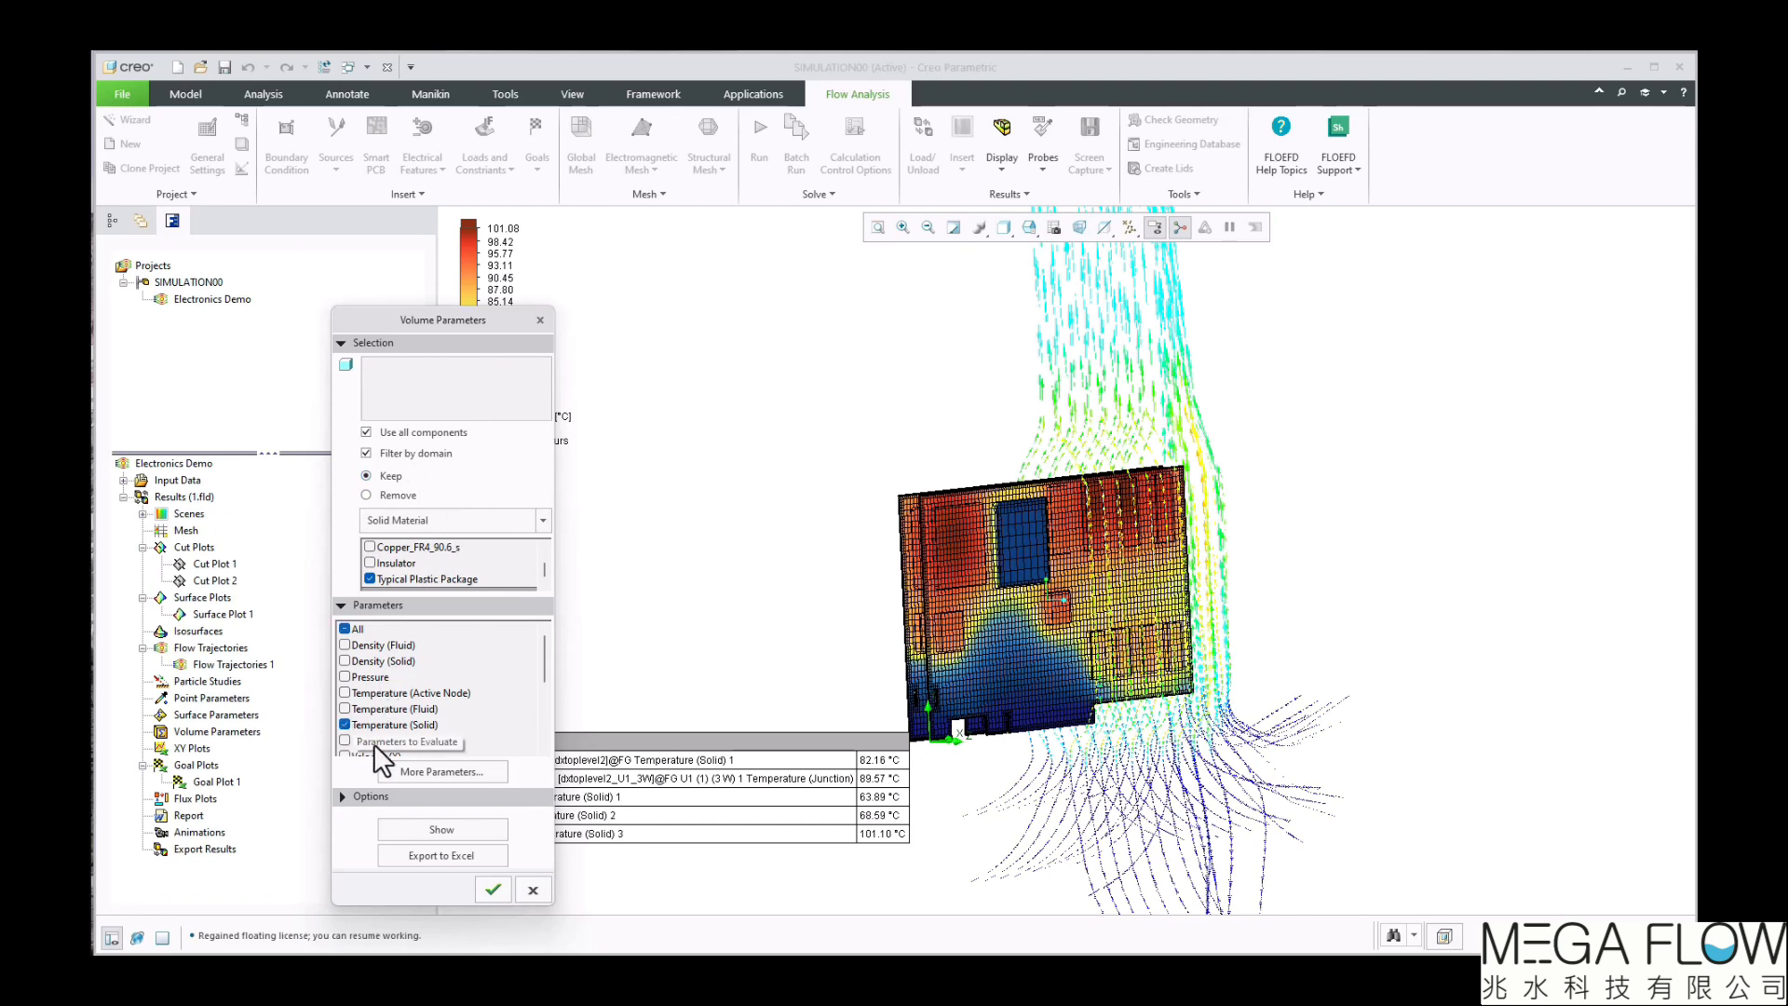
pyautogui.click(446, 831)
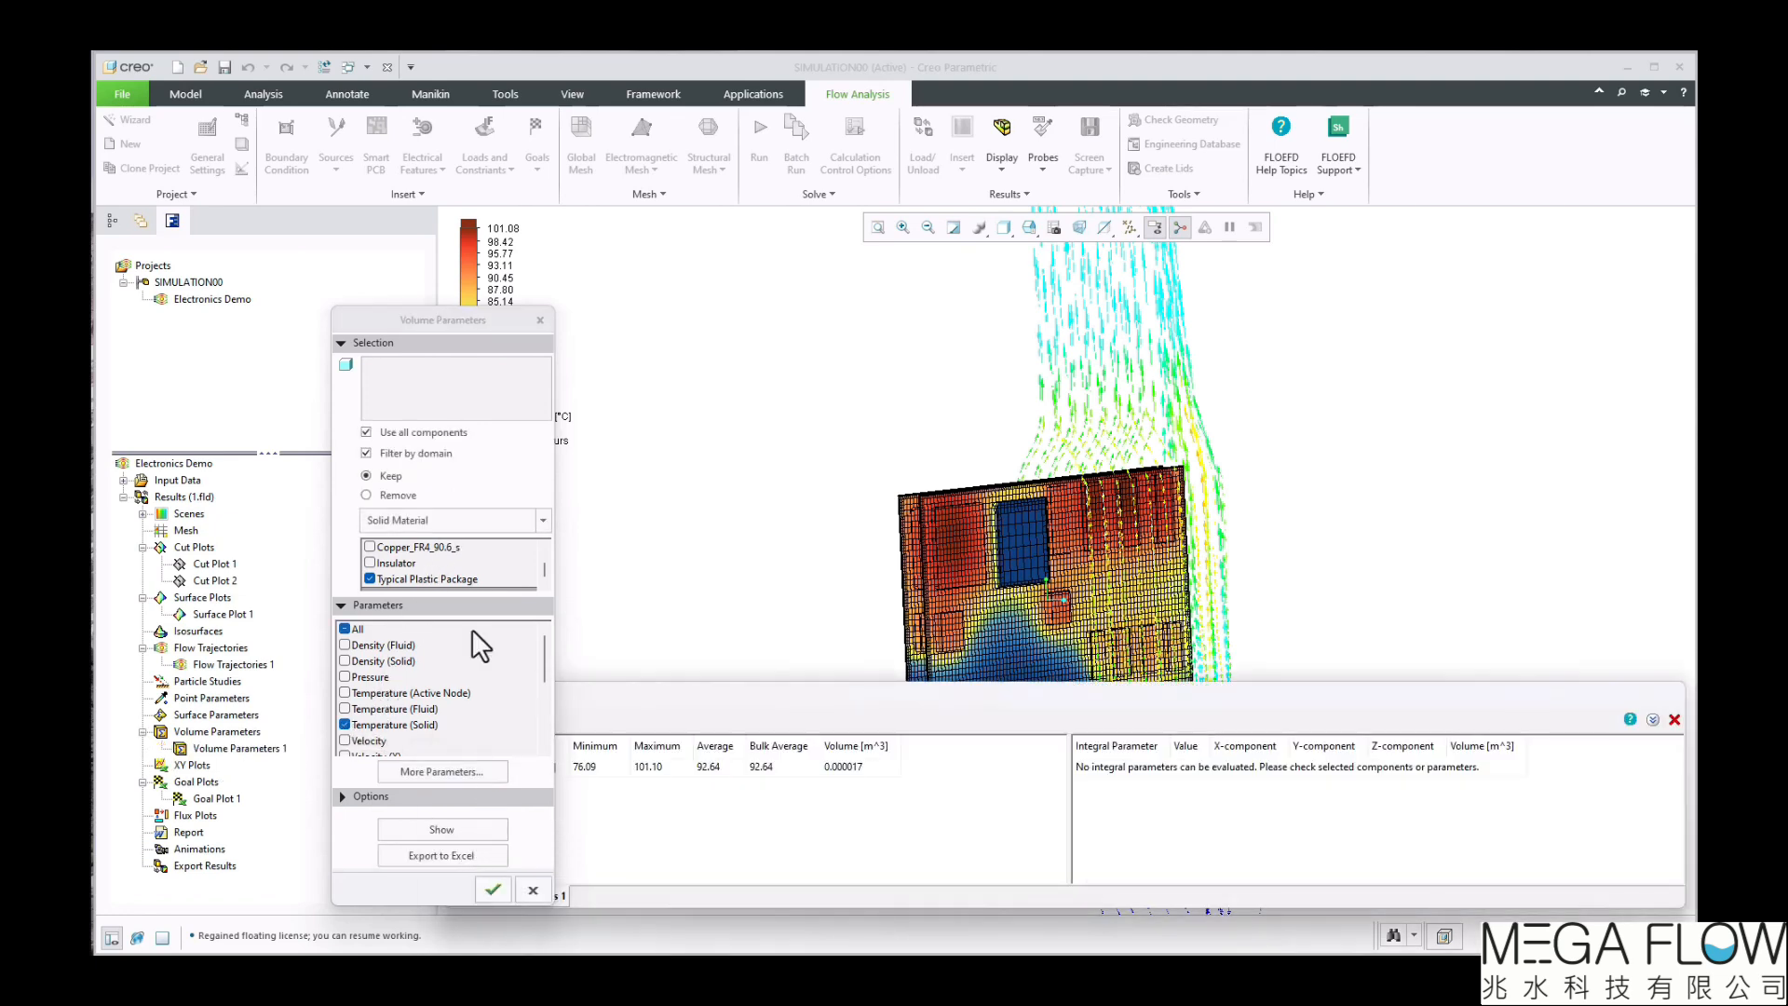
pyautogui.moveTo(410, 320); pyautogui.dragTo(240, 243)
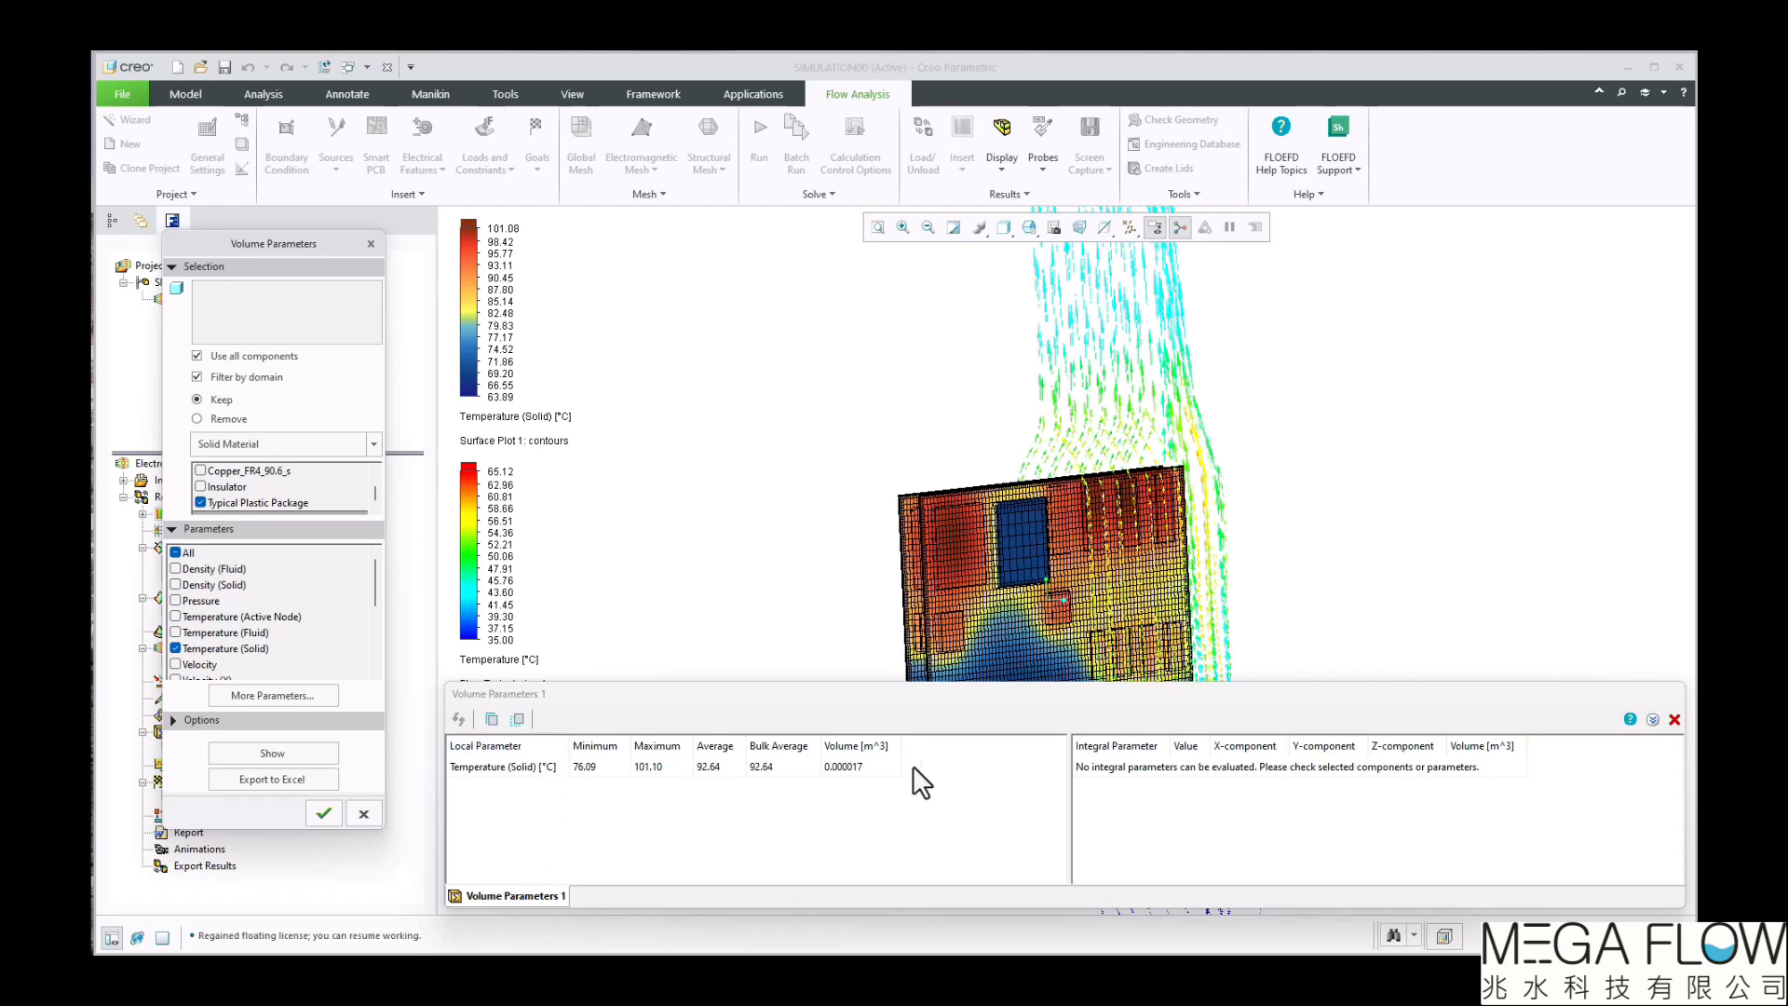
pyautogui.click(321, 813)
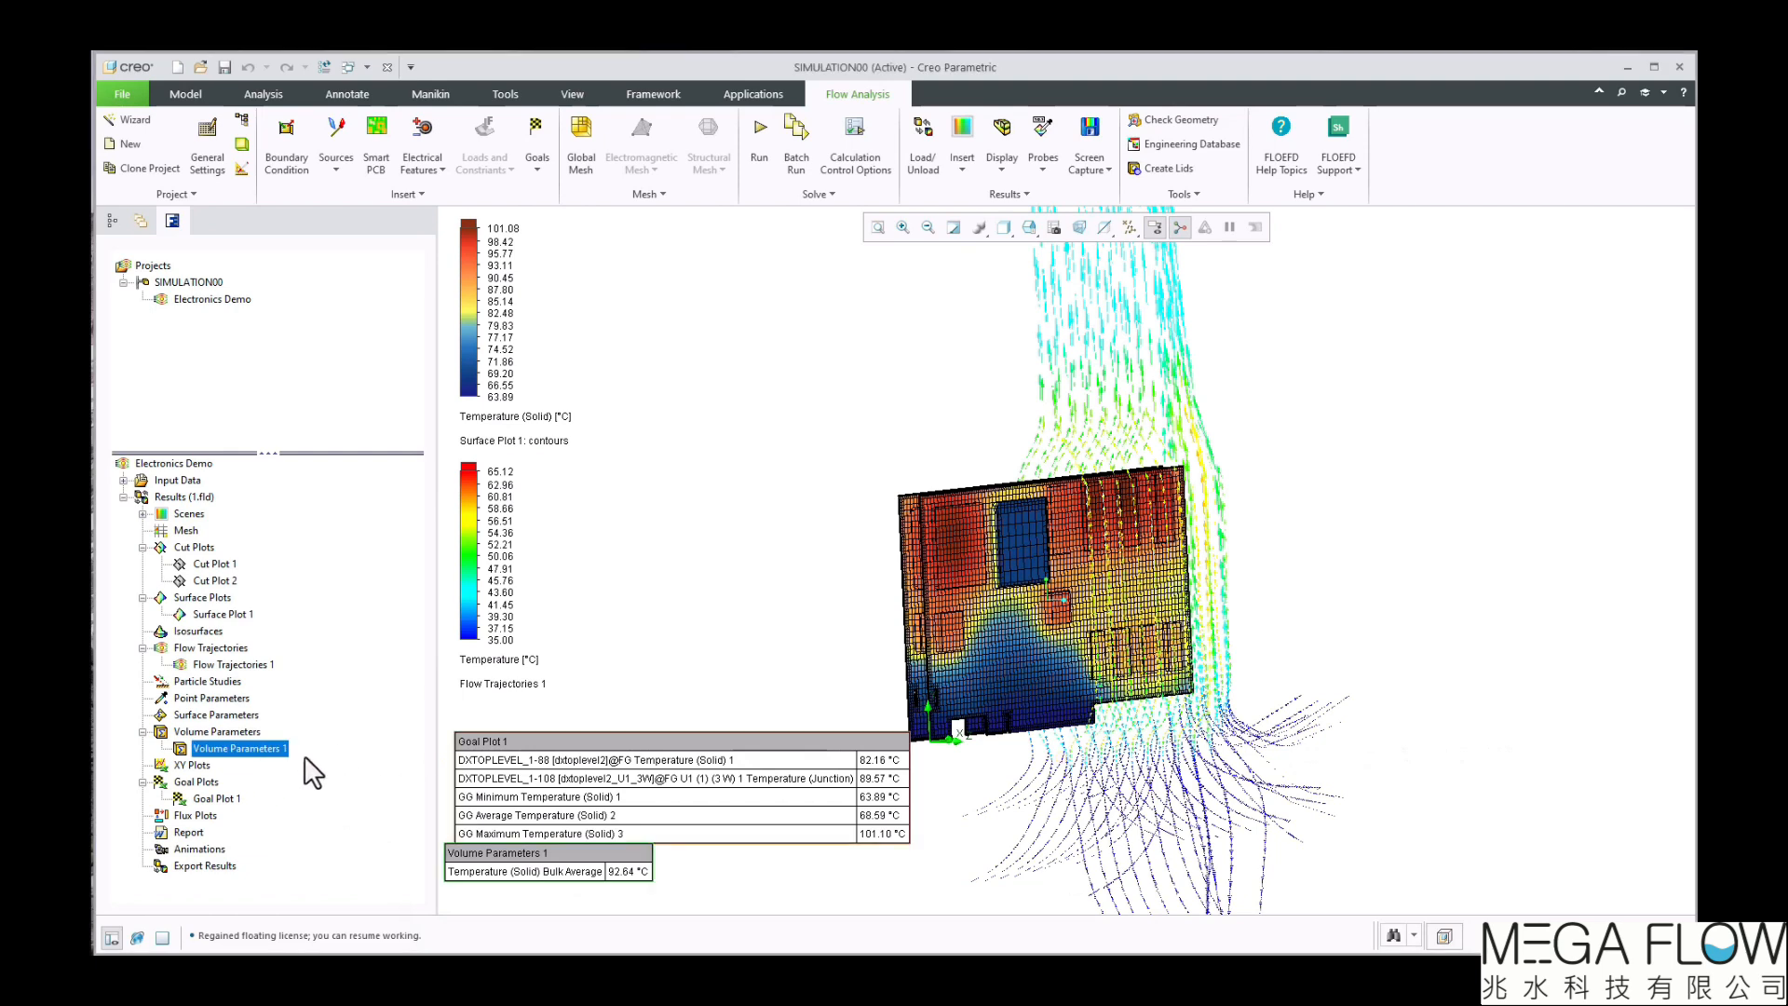
# - Move the Volume Parameters 1 callout above the goal table, beside the board, and hide it
pyautogui.moveTo(572, 849); pyautogui.dragTo(732, 495)
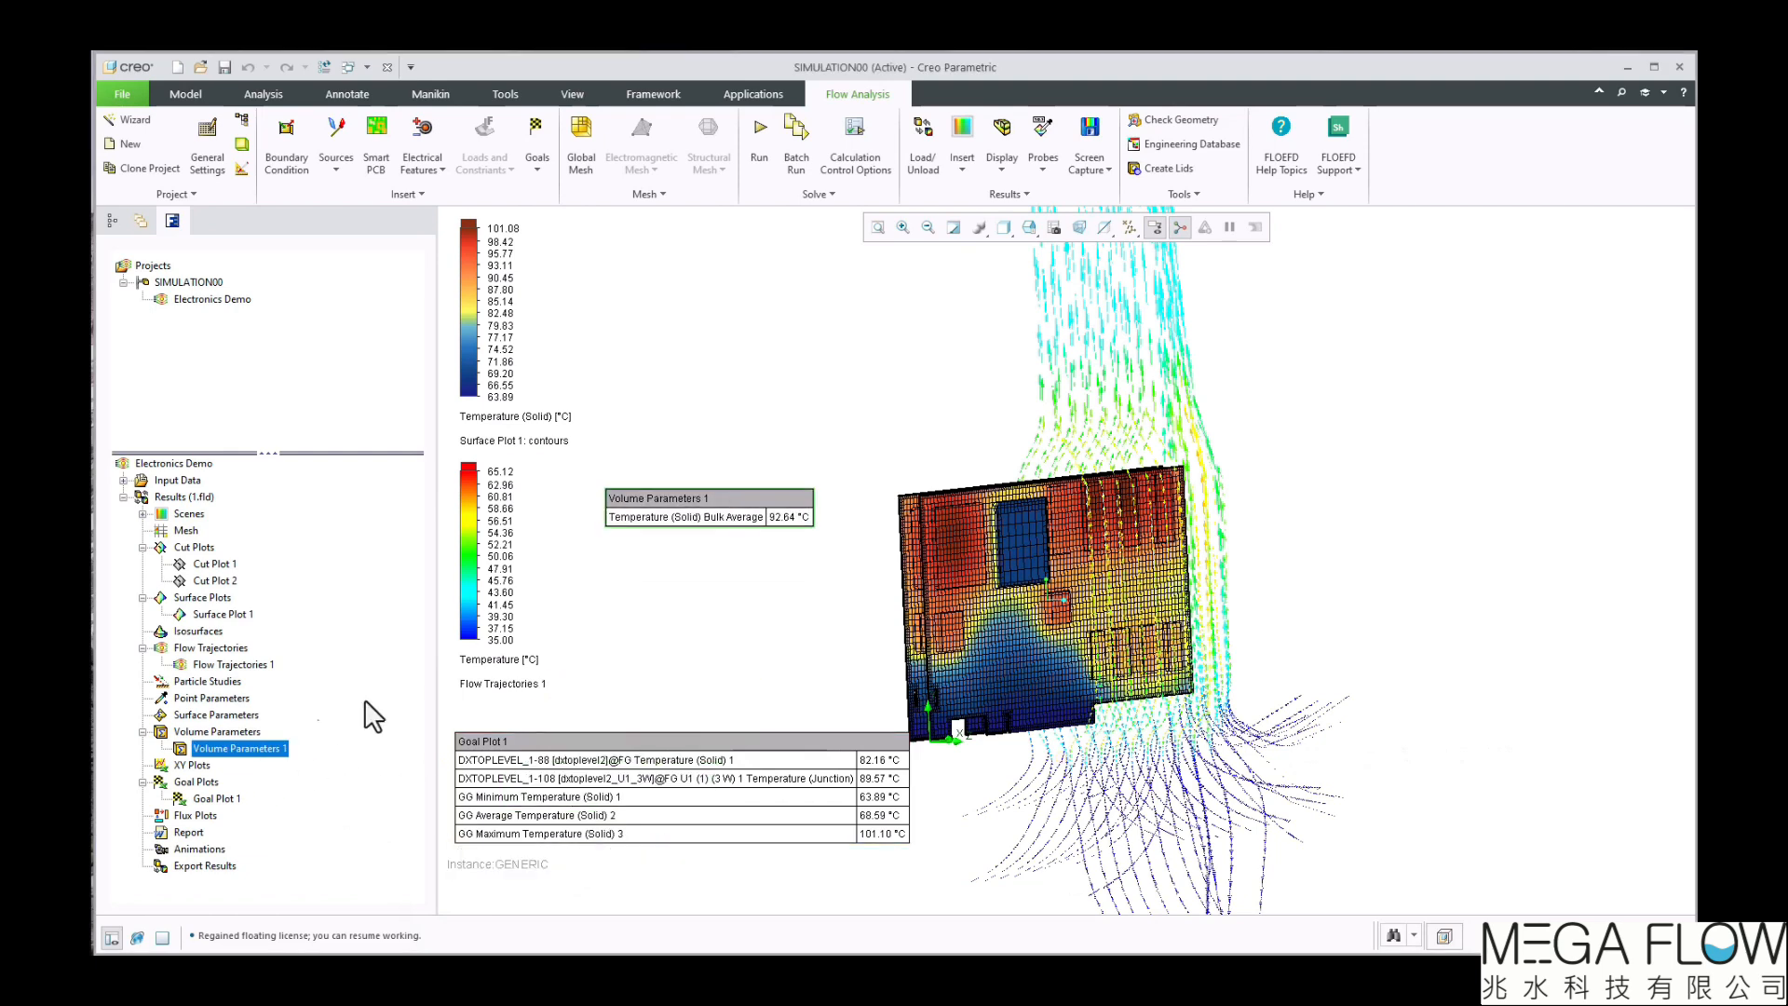
pyautogui.rightClick(243, 747)
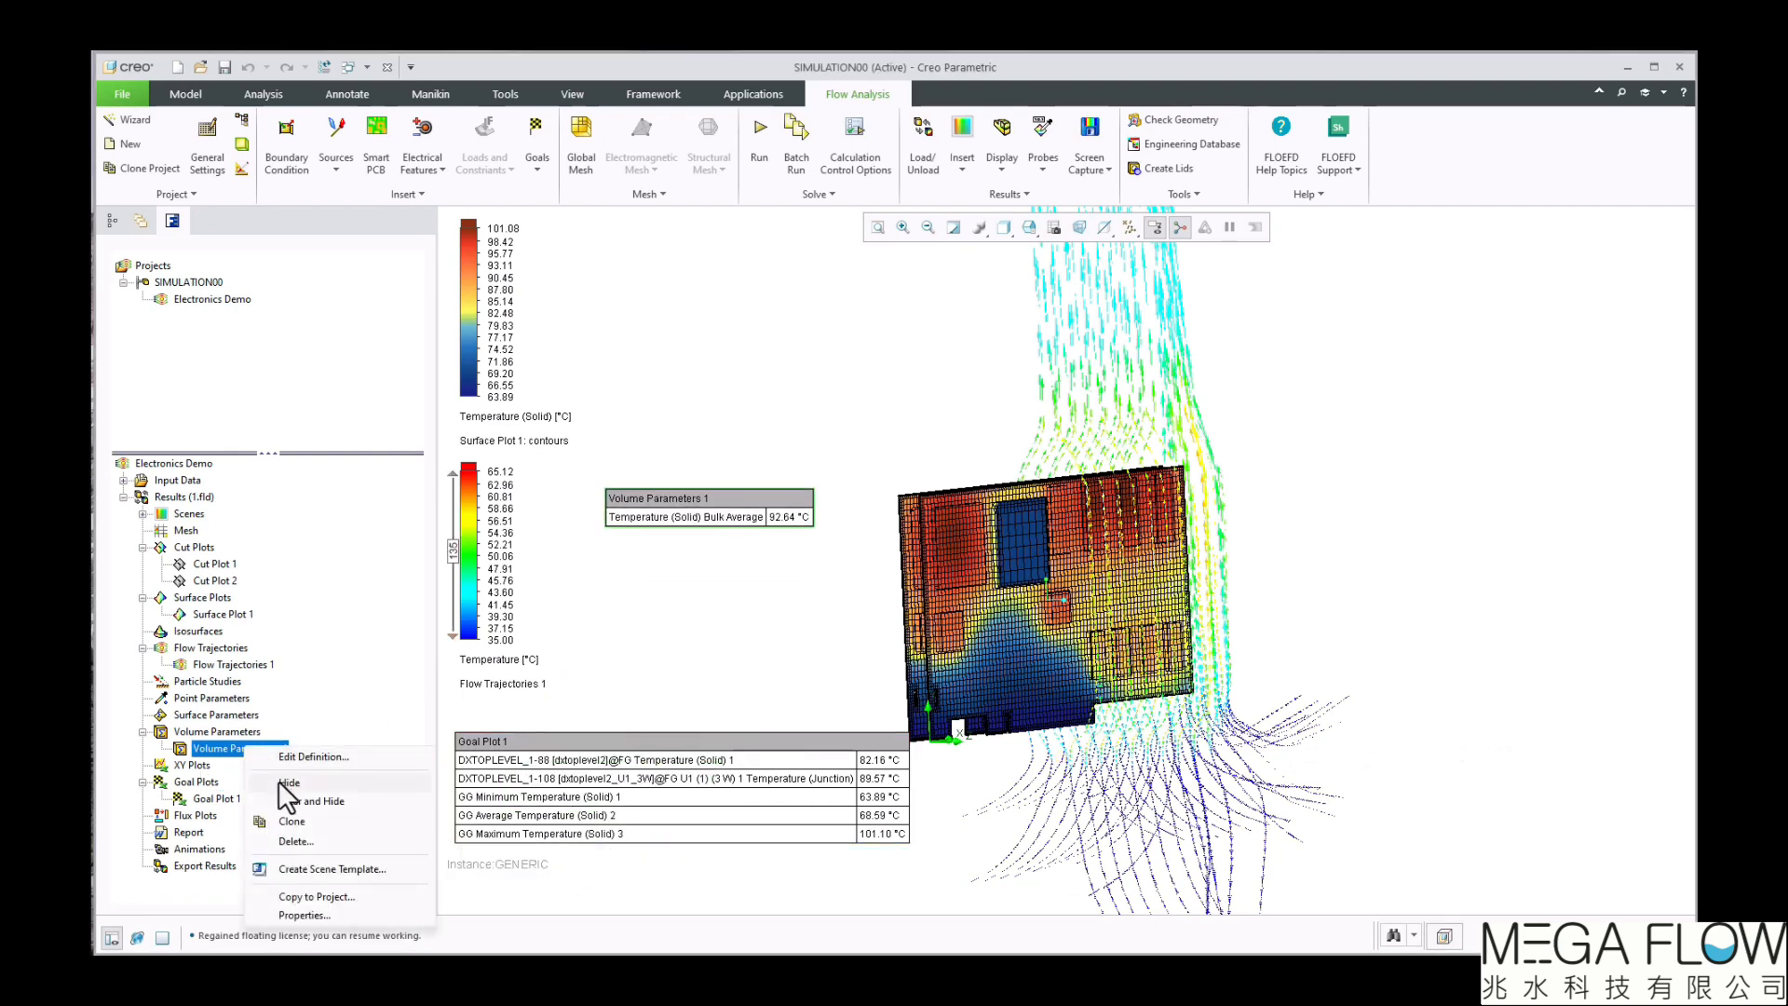
pyautogui.click(279, 782)
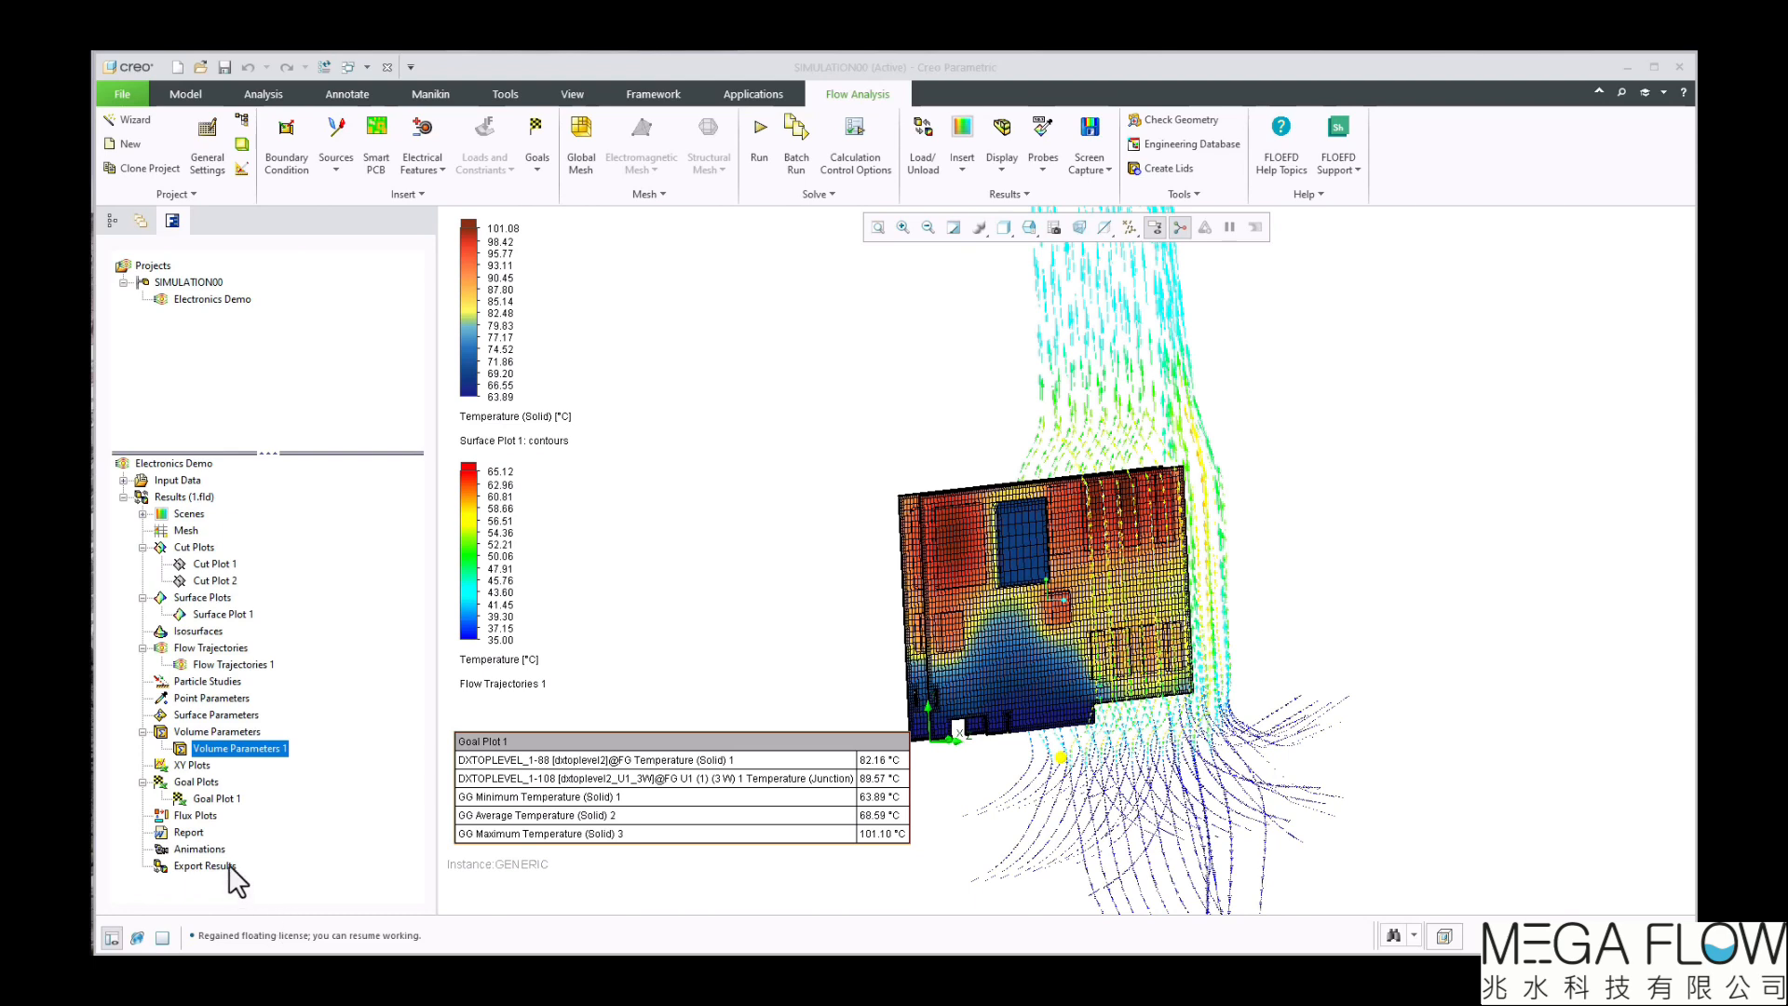
# - Generate a flux plot using all components and enlarge the flux plot pane upward
pyautogui.rightClick(214, 816)
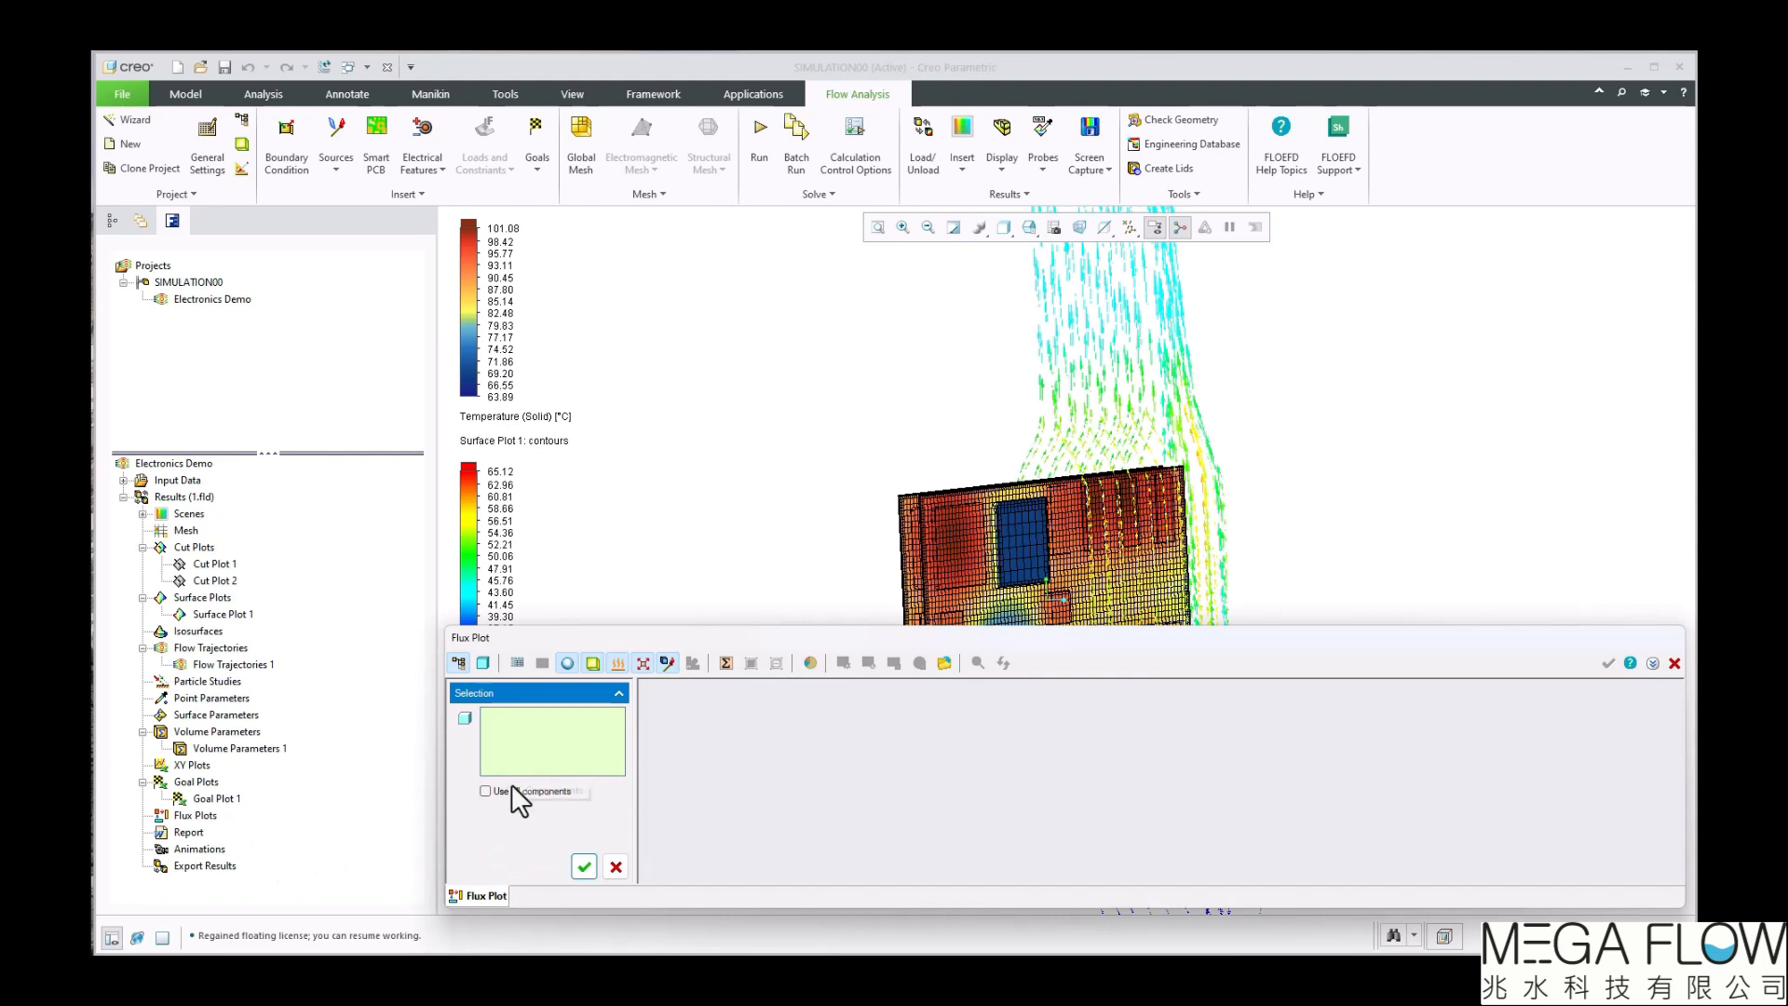
pyautogui.click(485, 790)
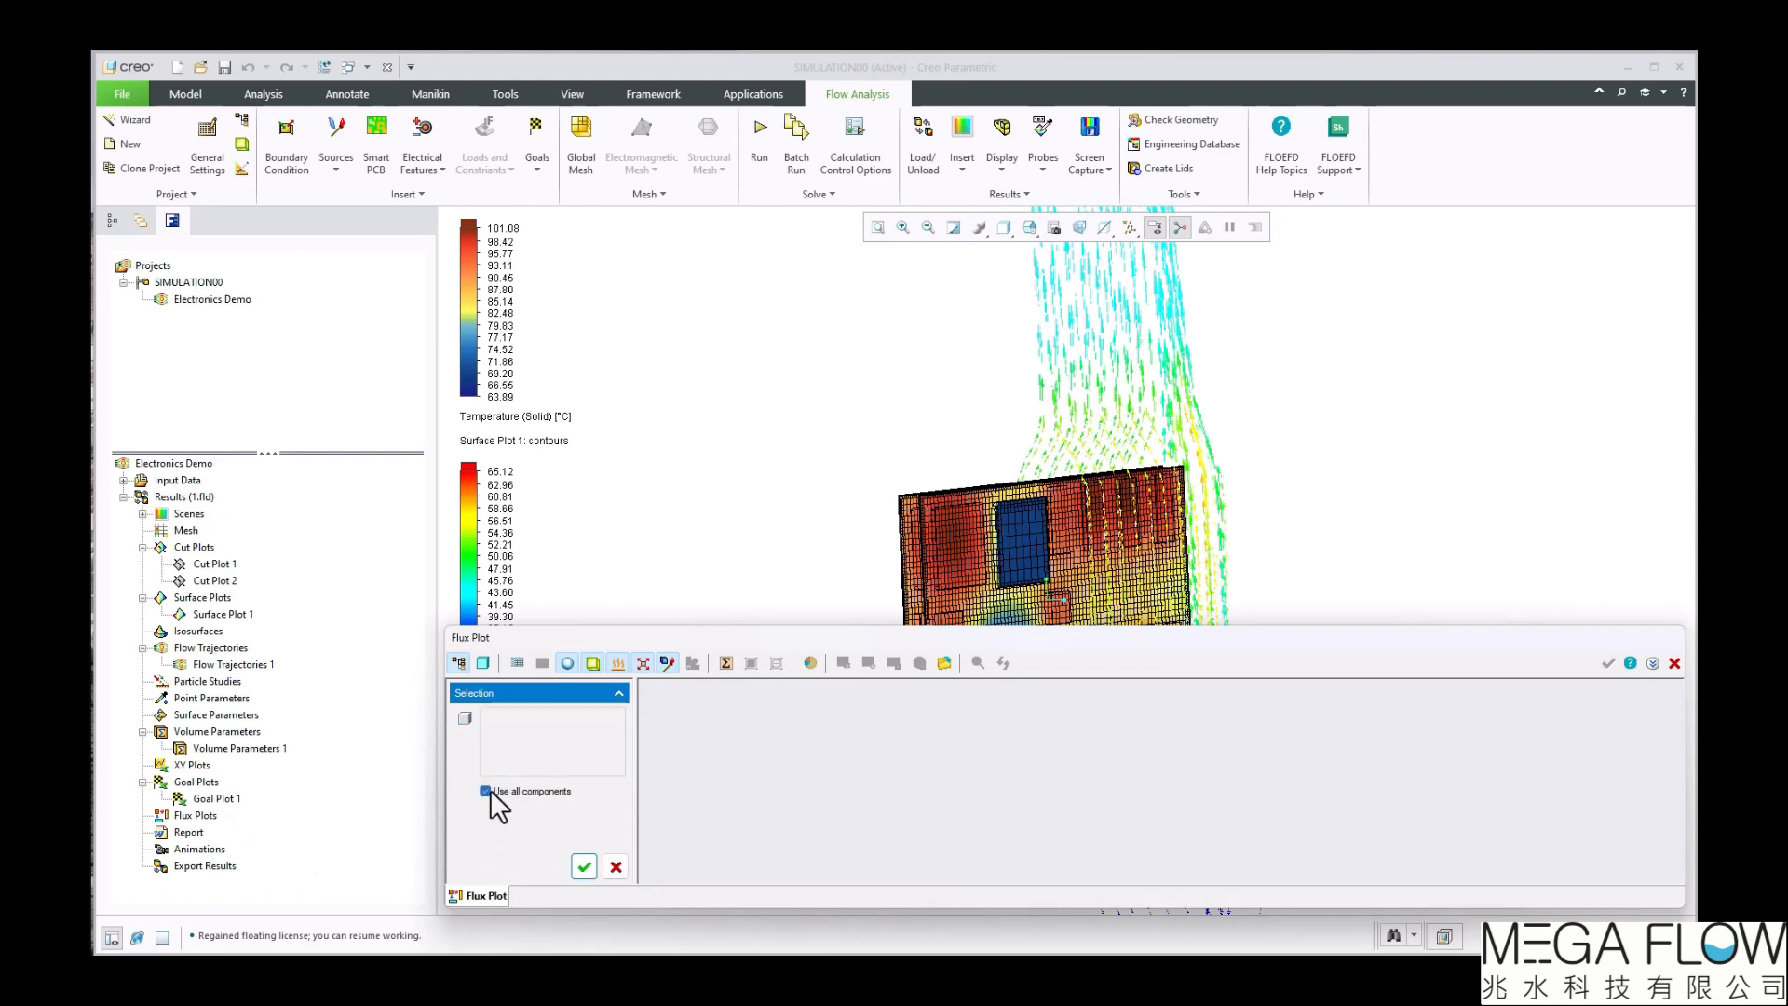
pyautogui.click(584, 868)
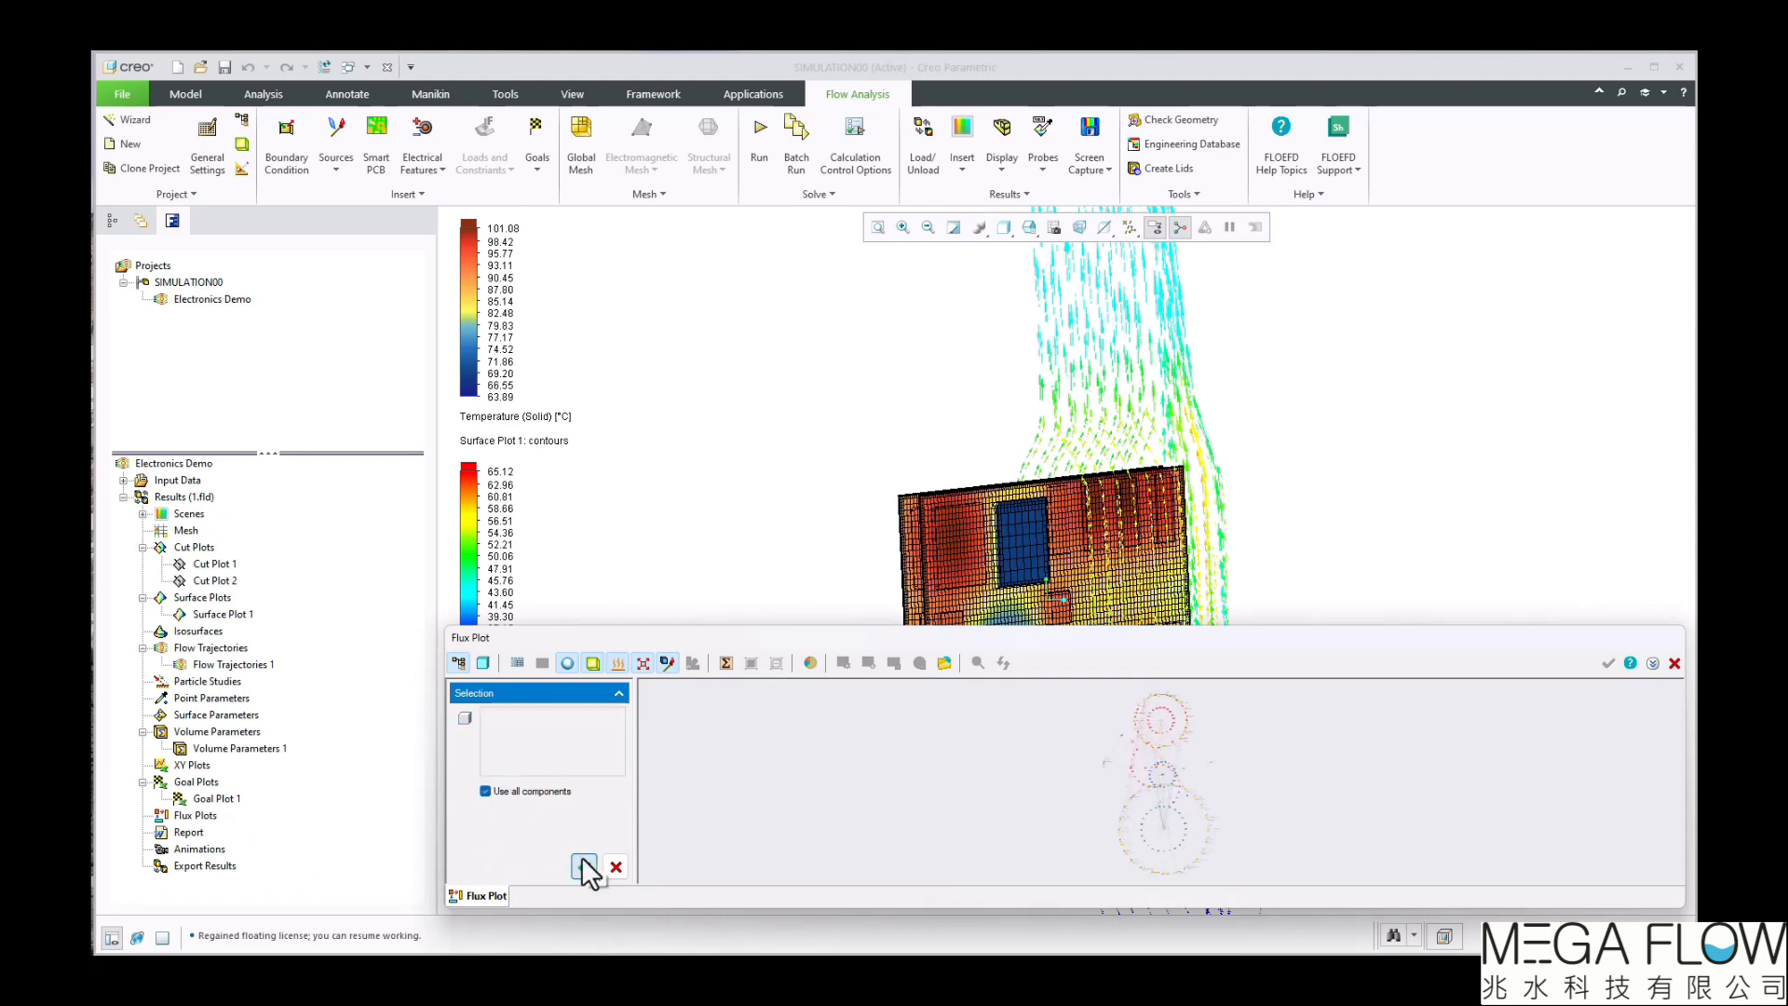
pyautogui.moveTo(558, 624); pyautogui.dragTo(589, 425)
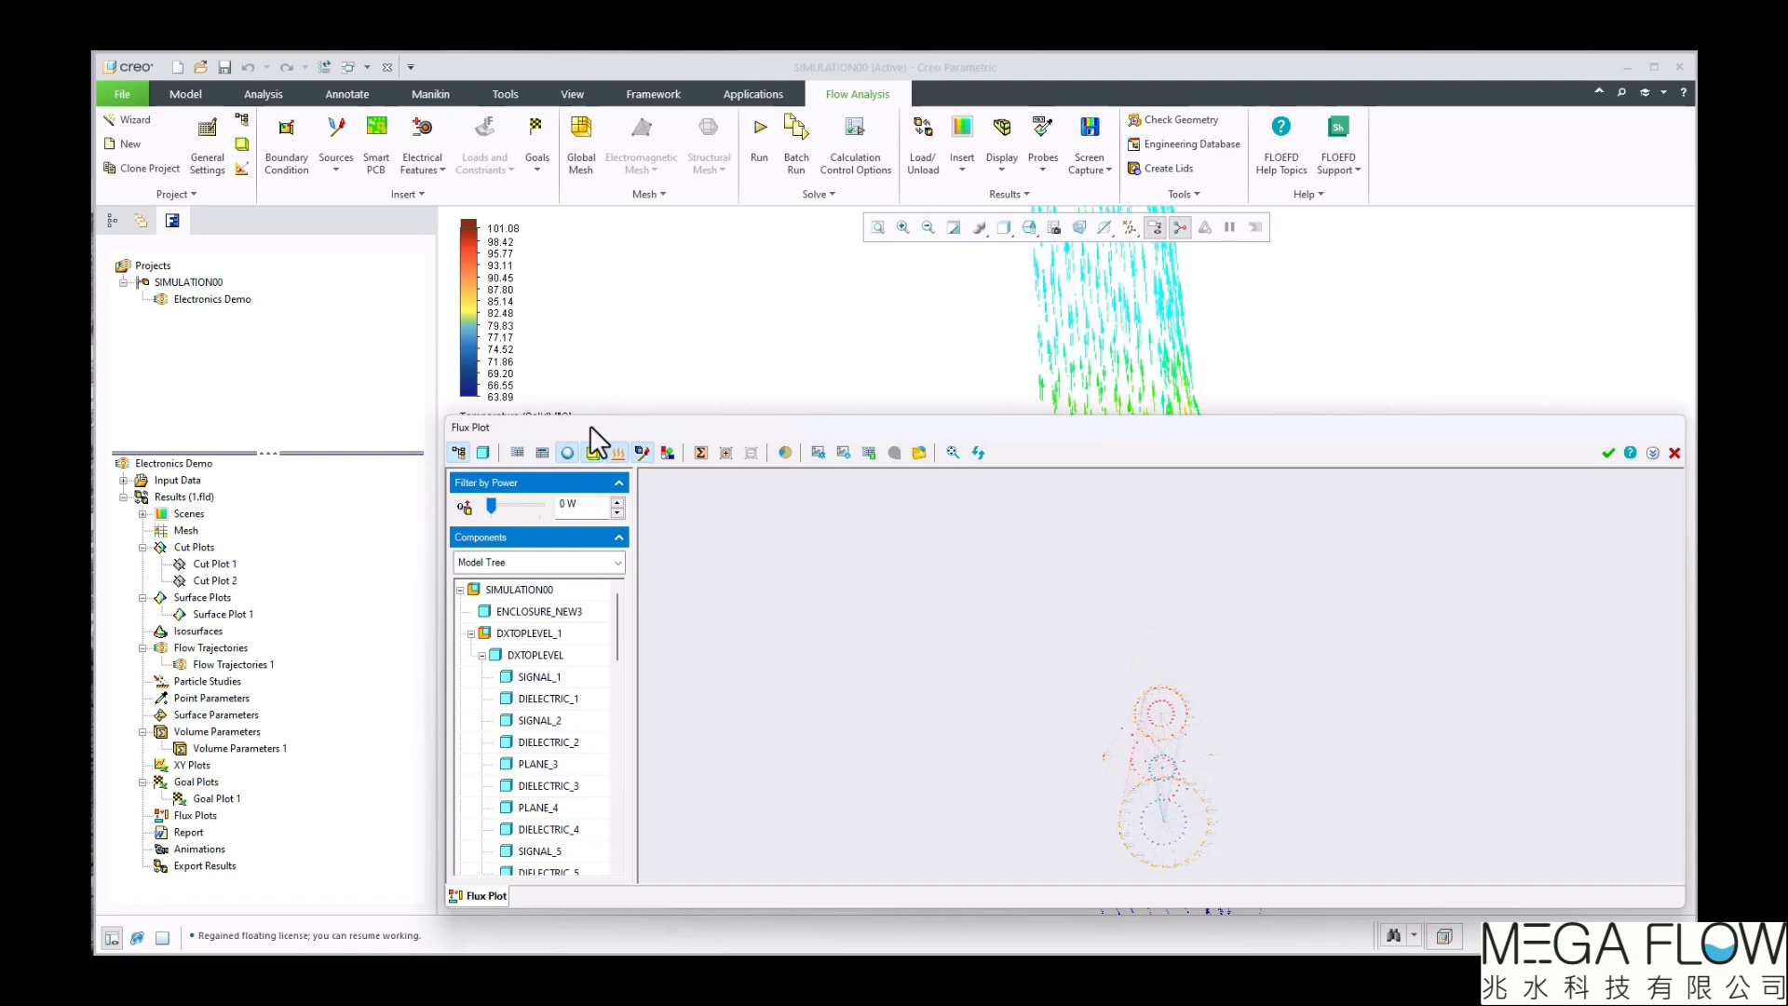
# - Set the flux plot's power filter to 1 W and group each of the two DXTOPLEVEL_1 board assemblies into a single node
pyautogui.click(563, 505)
pyautogui.write('1')
pyautogui.click(469, 636)
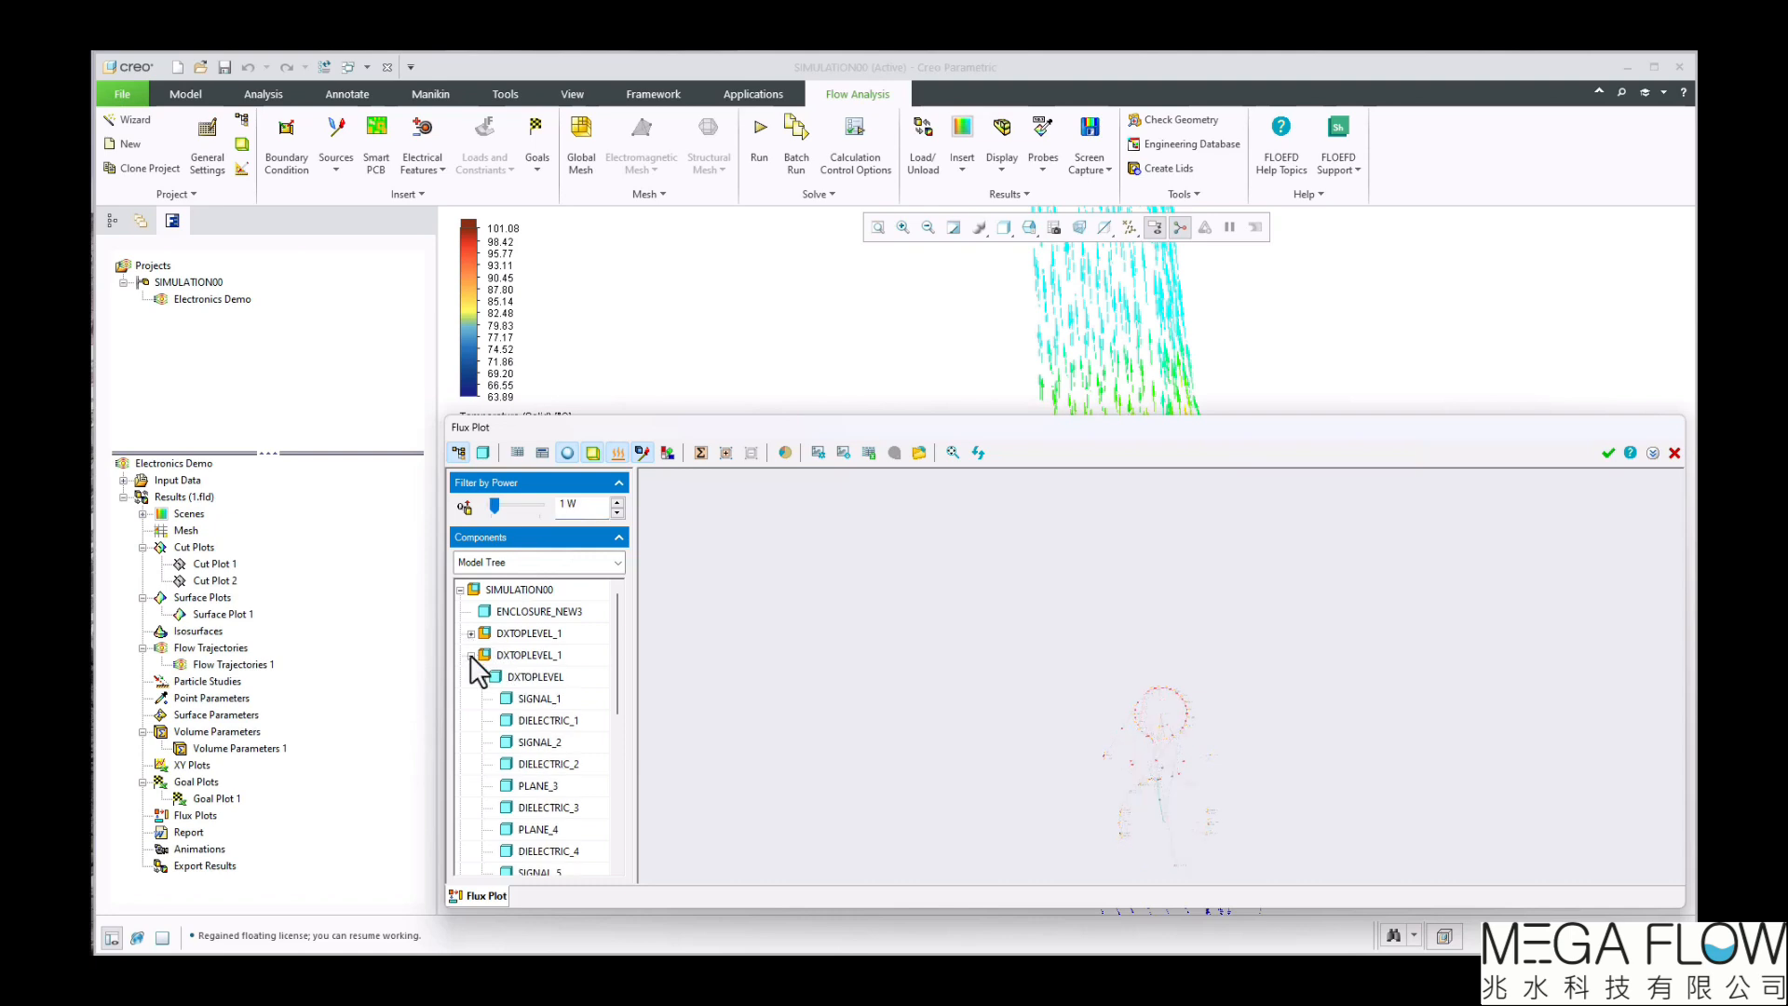
pyautogui.click(471, 655)
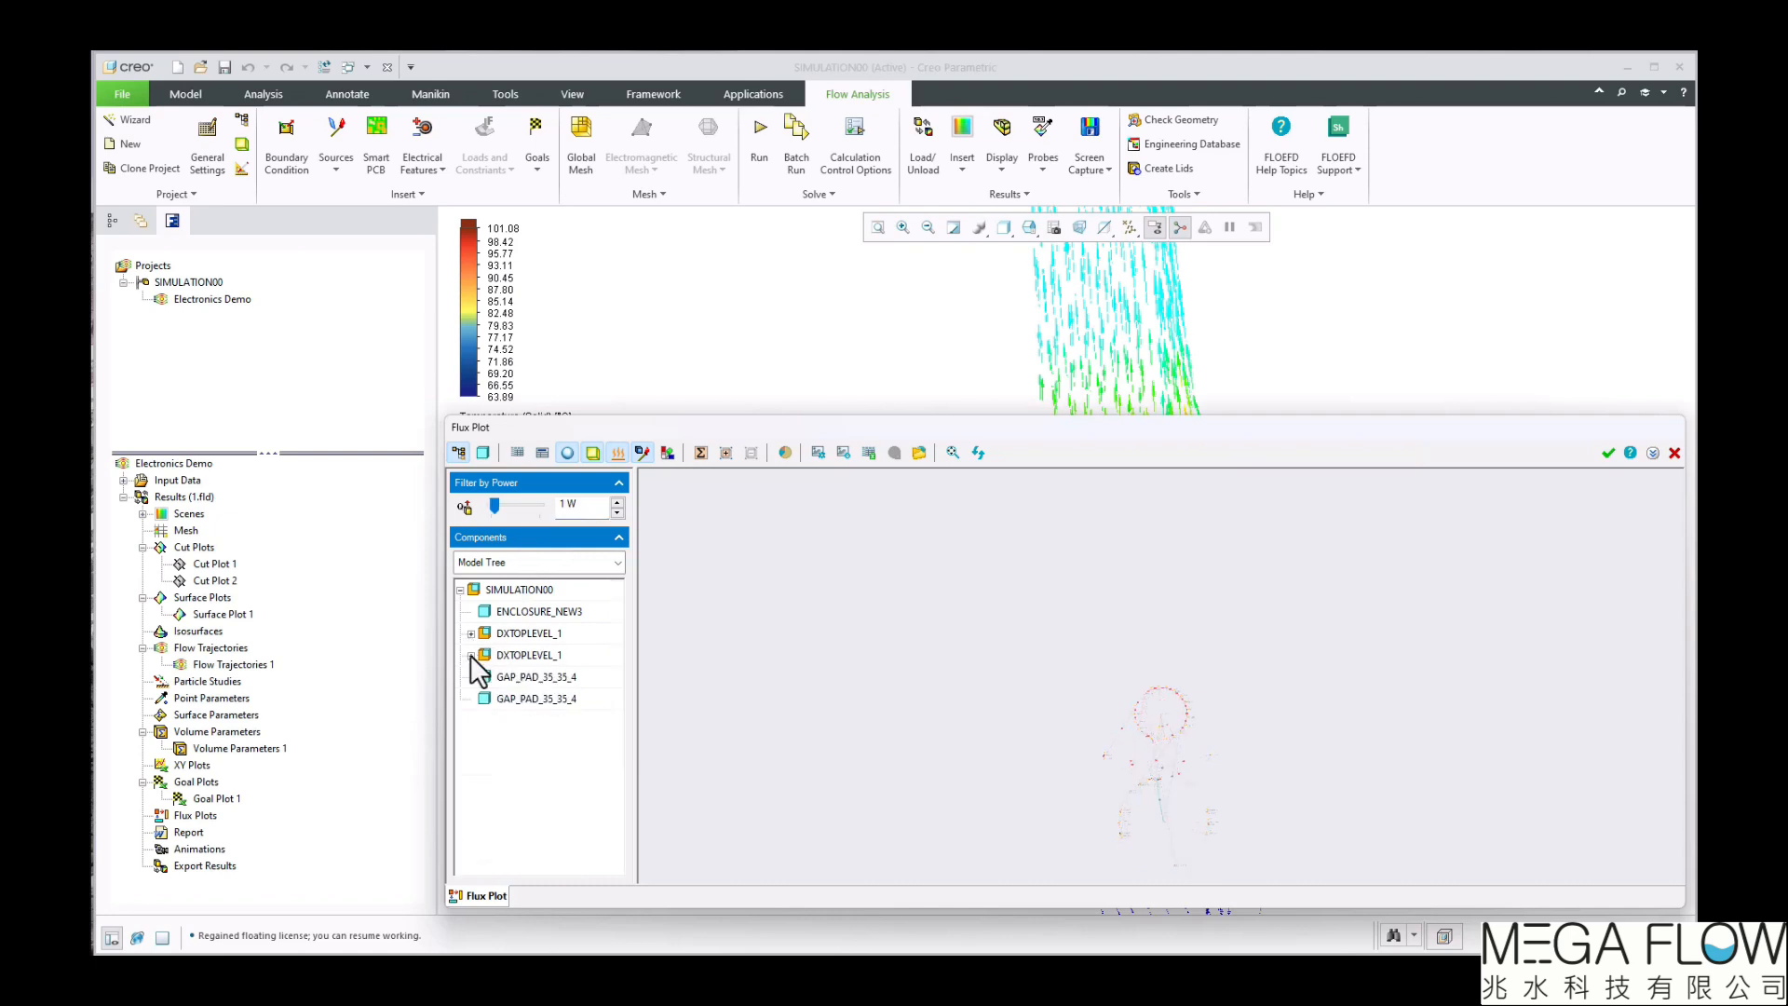
pyautogui.rightClick(517, 629)
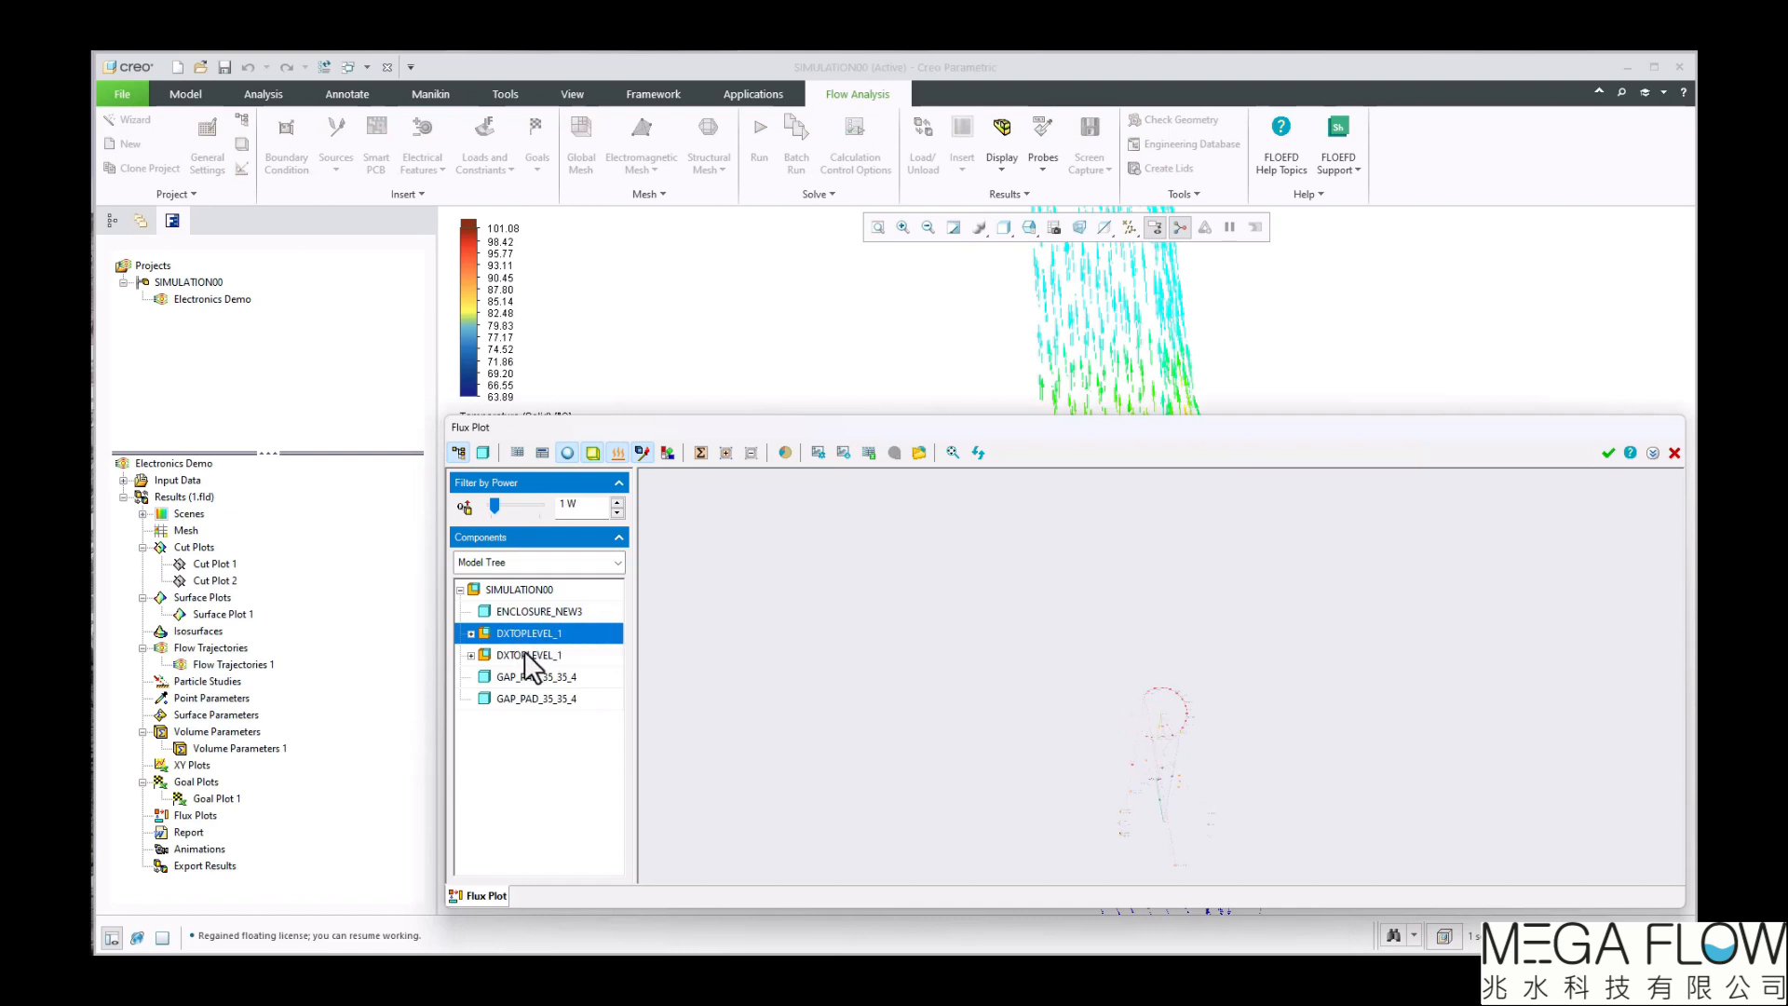
pyautogui.rightClick(523, 652)
pyautogui.click(551, 660)
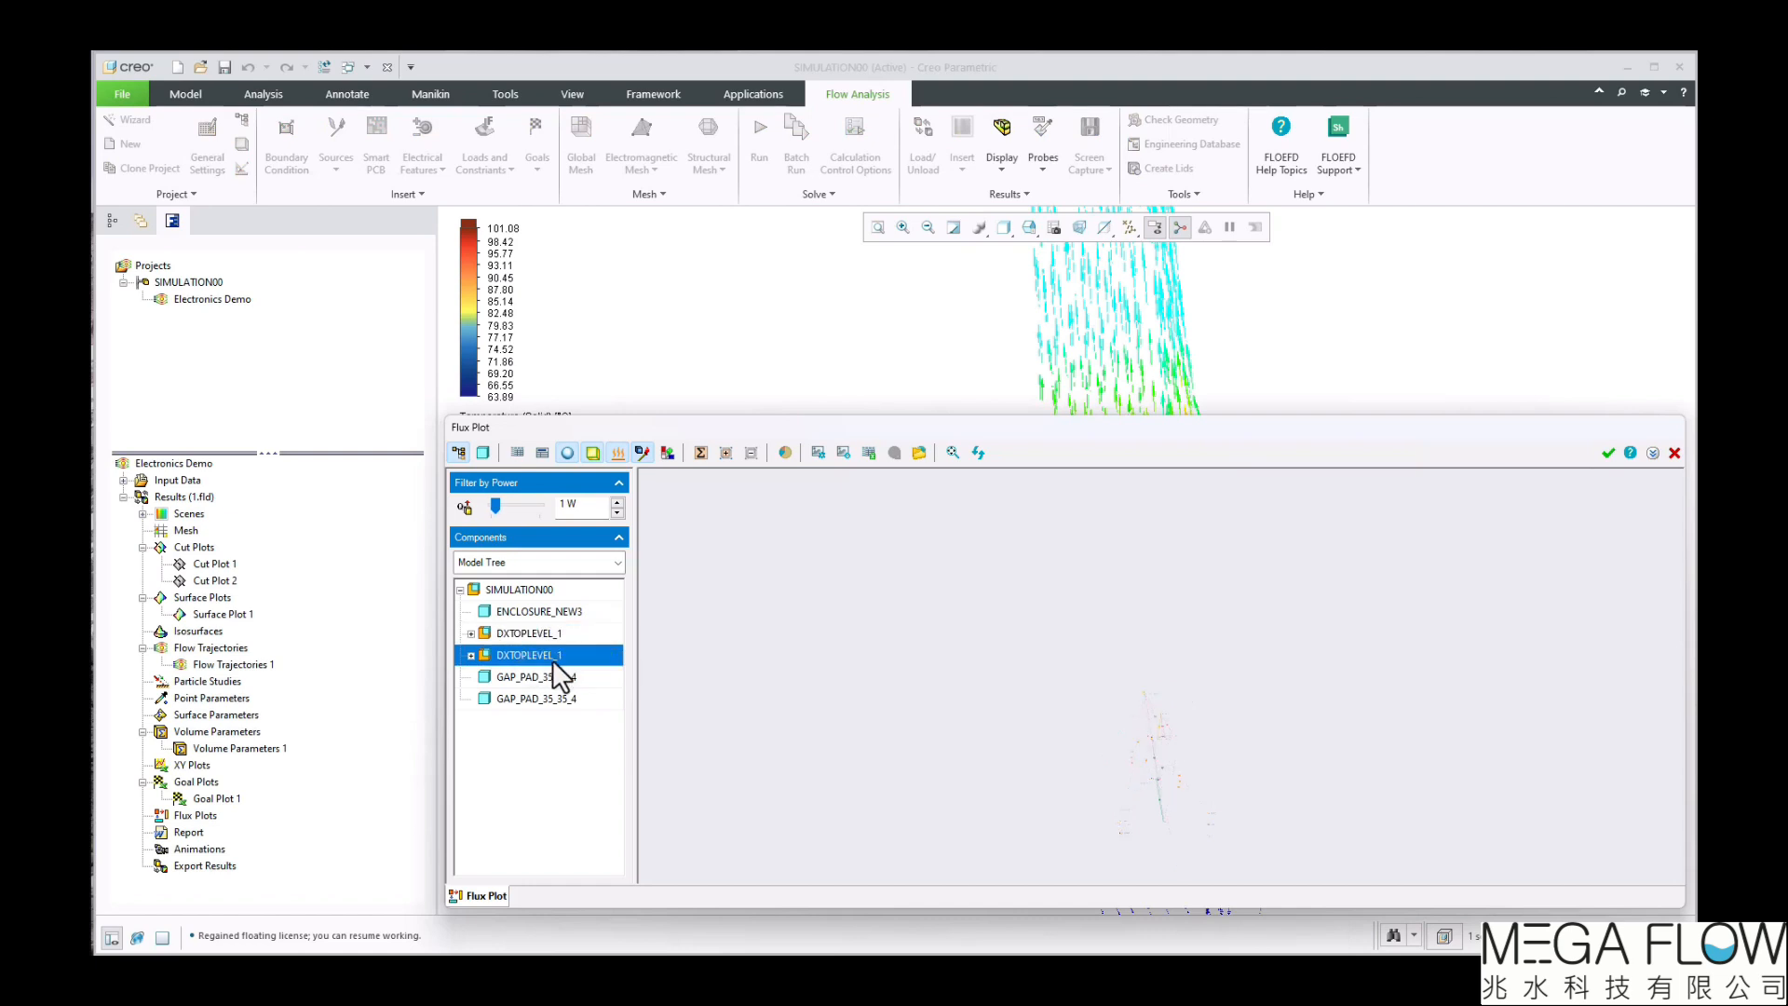
# - Hide the volume source nodes and refresh the flux plot's layout
pyautogui.click(643, 448)
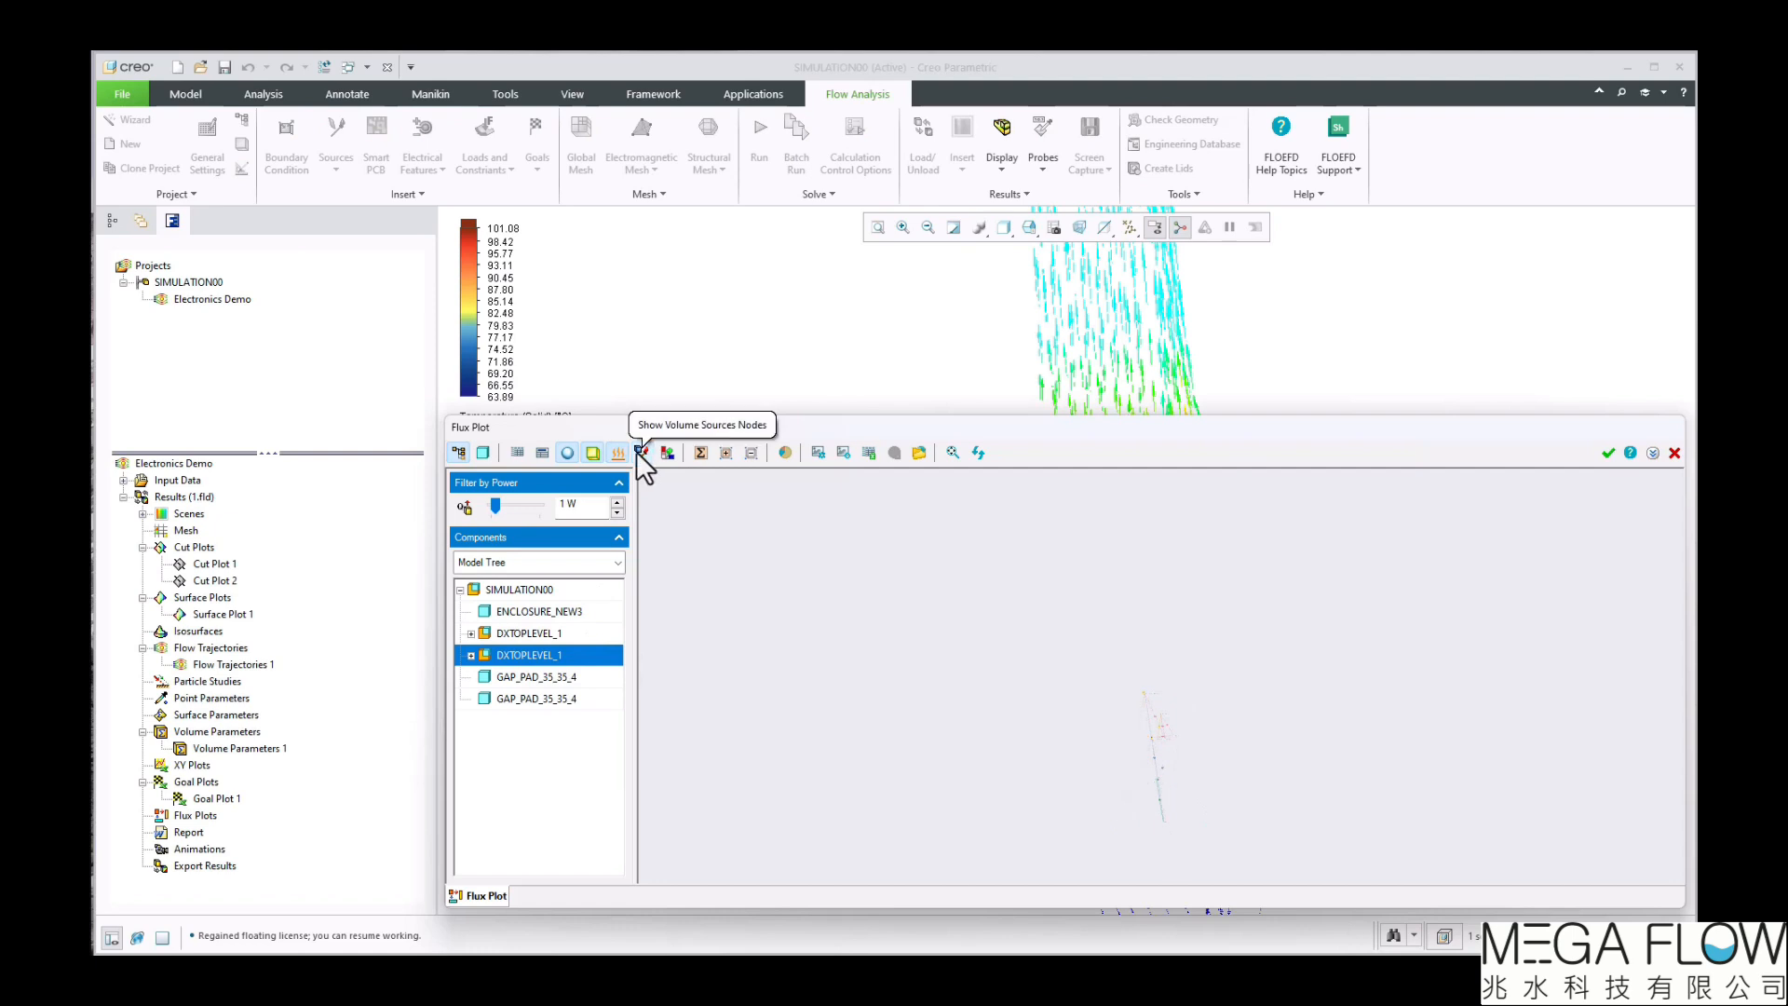
pyautogui.click(584, 453)
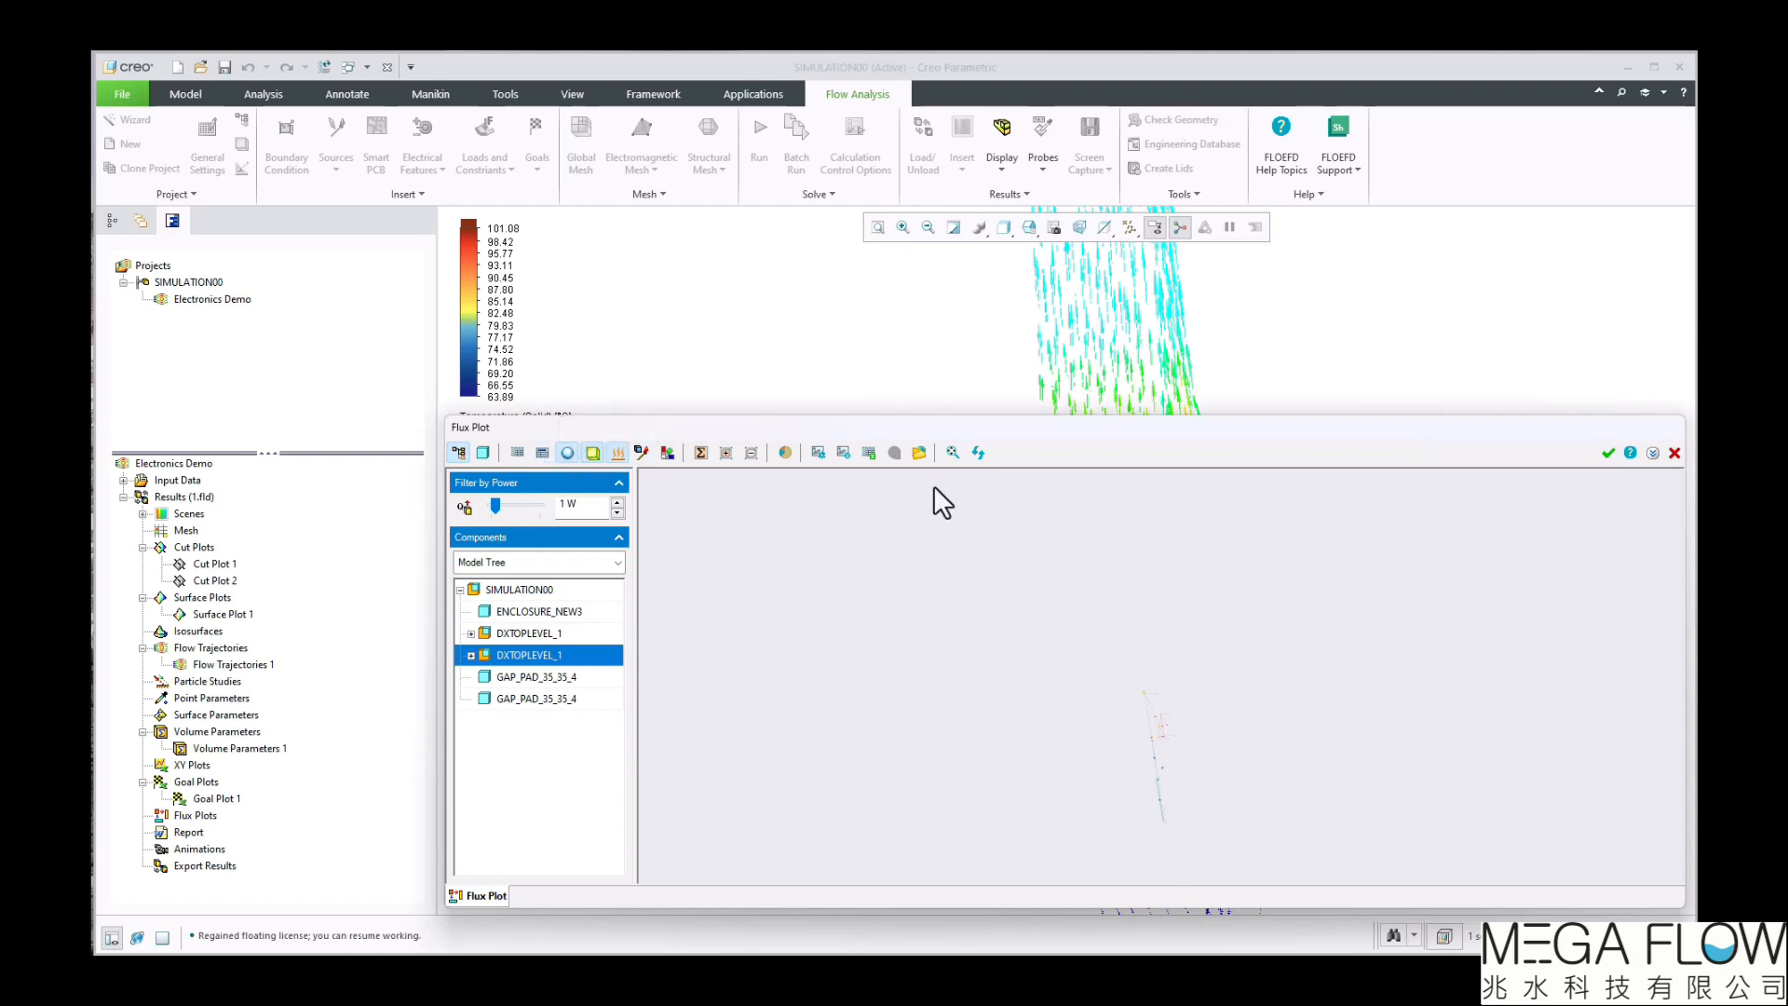
pyautogui.click(977, 453)
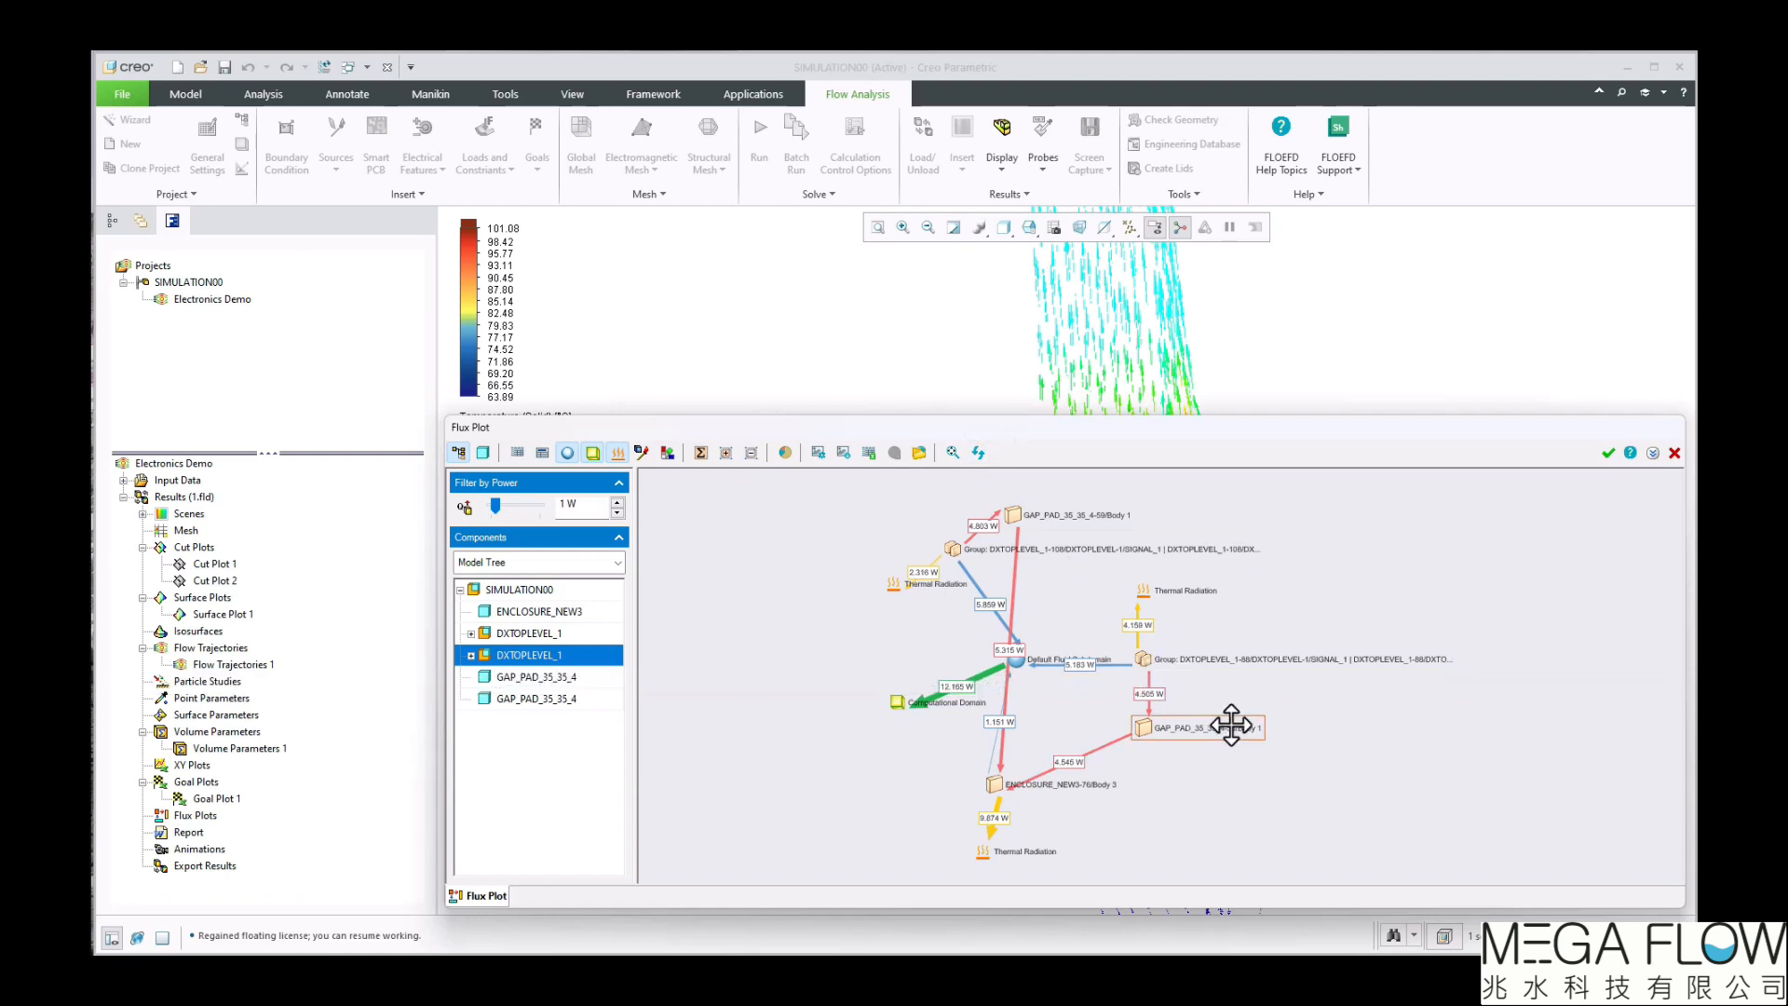
# - Move both board groups, Default Fluid Subdomain and Computational Domain toward the flux plot's right side, with the boards' Thermal Radiation nodes beside them
pyautogui.moveTo(950, 549); pyautogui.dragTo(1287, 577)
pyautogui.moveTo(1137, 666); pyautogui.dragTo(1341, 671)
pyautogui.moveTo(1041, 658); pyautogui.dragTo(1574, 599)
pyautogui.moveTo(927, 706); pyautogui.dragTo(1640, 505)
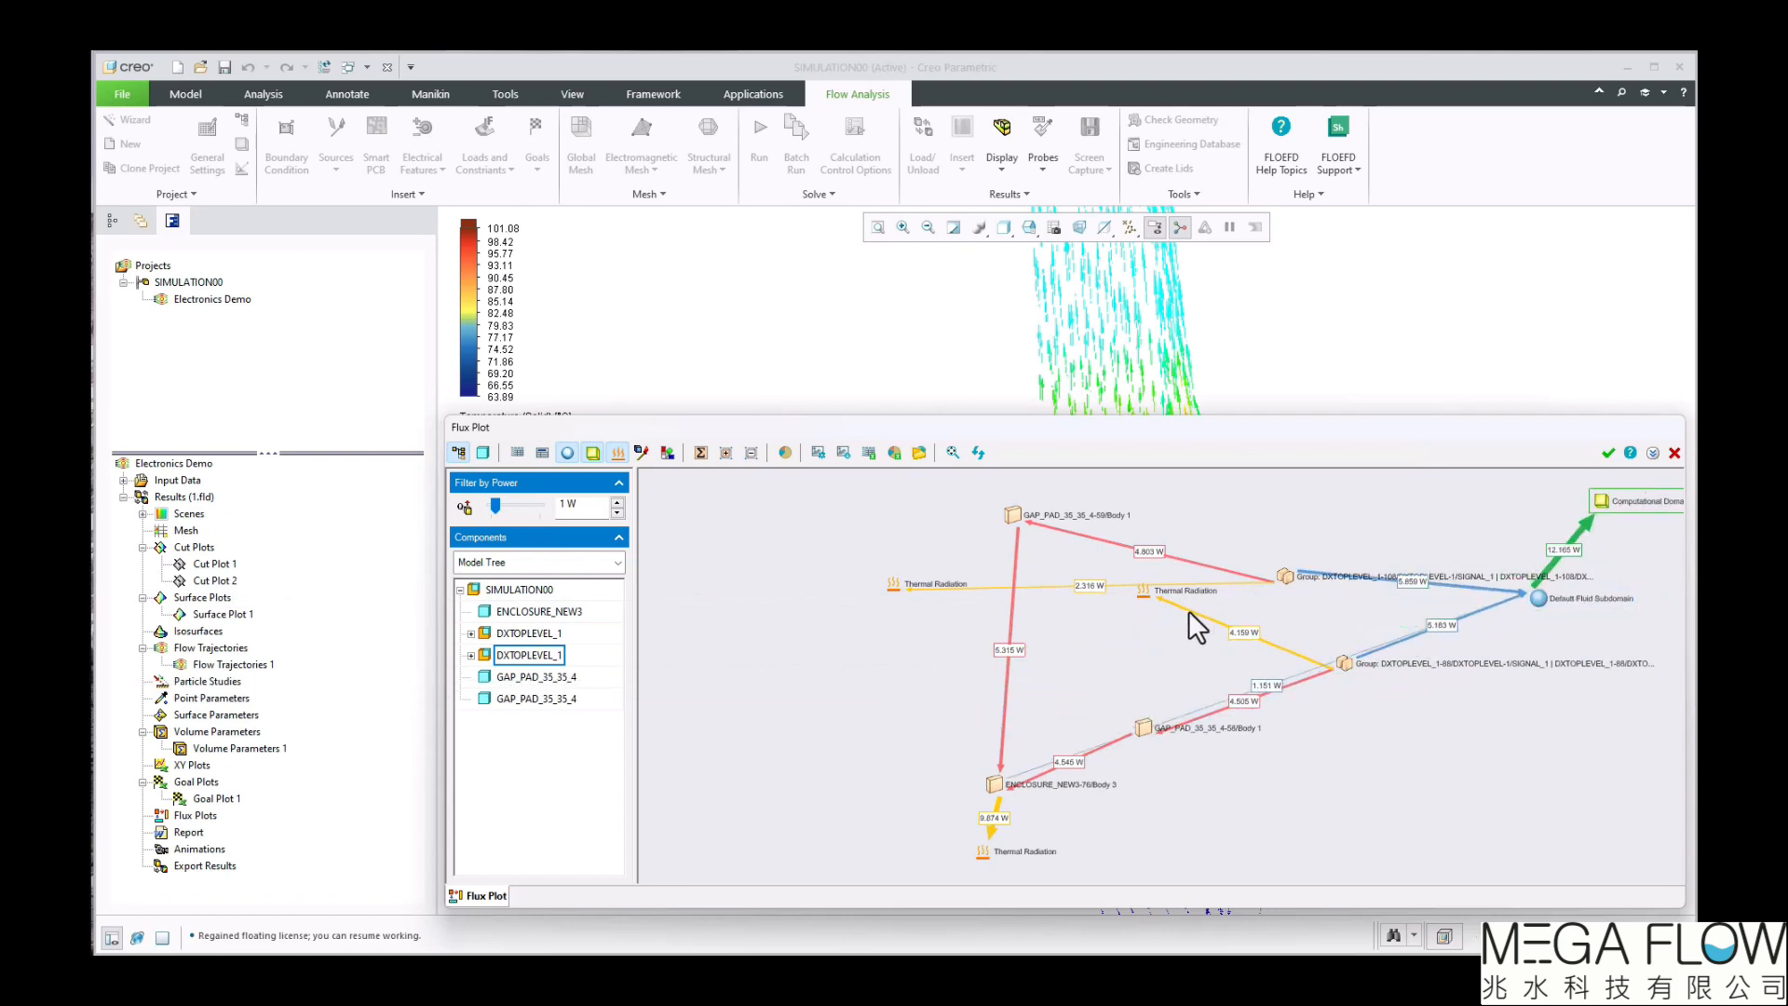
pyautogui.moveTo(1161, 599); pyautogui.dragTo(1379, 743)
pyautogui.moveTo(927, 584); pyautogui.dragTo(1306, 503)
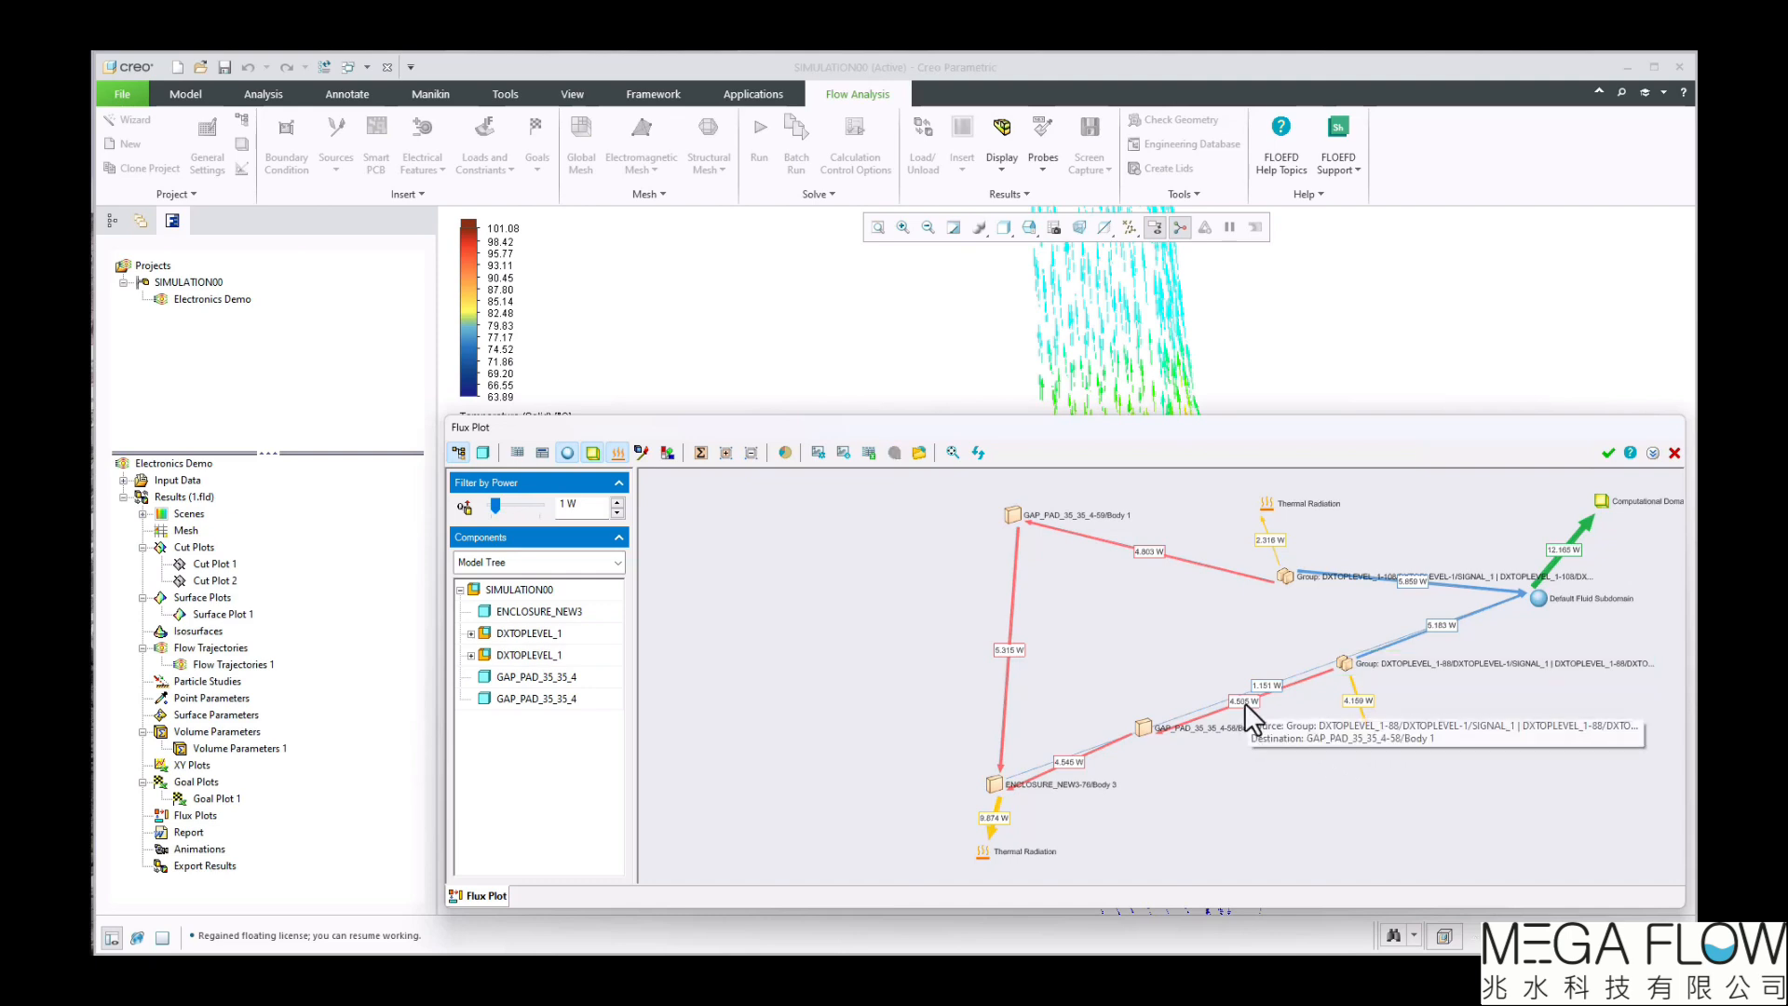
# - Spread out the lower GAP_PAD, ENCLOSURE_NEW3 and upper board group nodes so the heat-flow paths between them are separated
pyautogui.moveTo(1234, 719); pyautogui.dragTo(1304, 768)
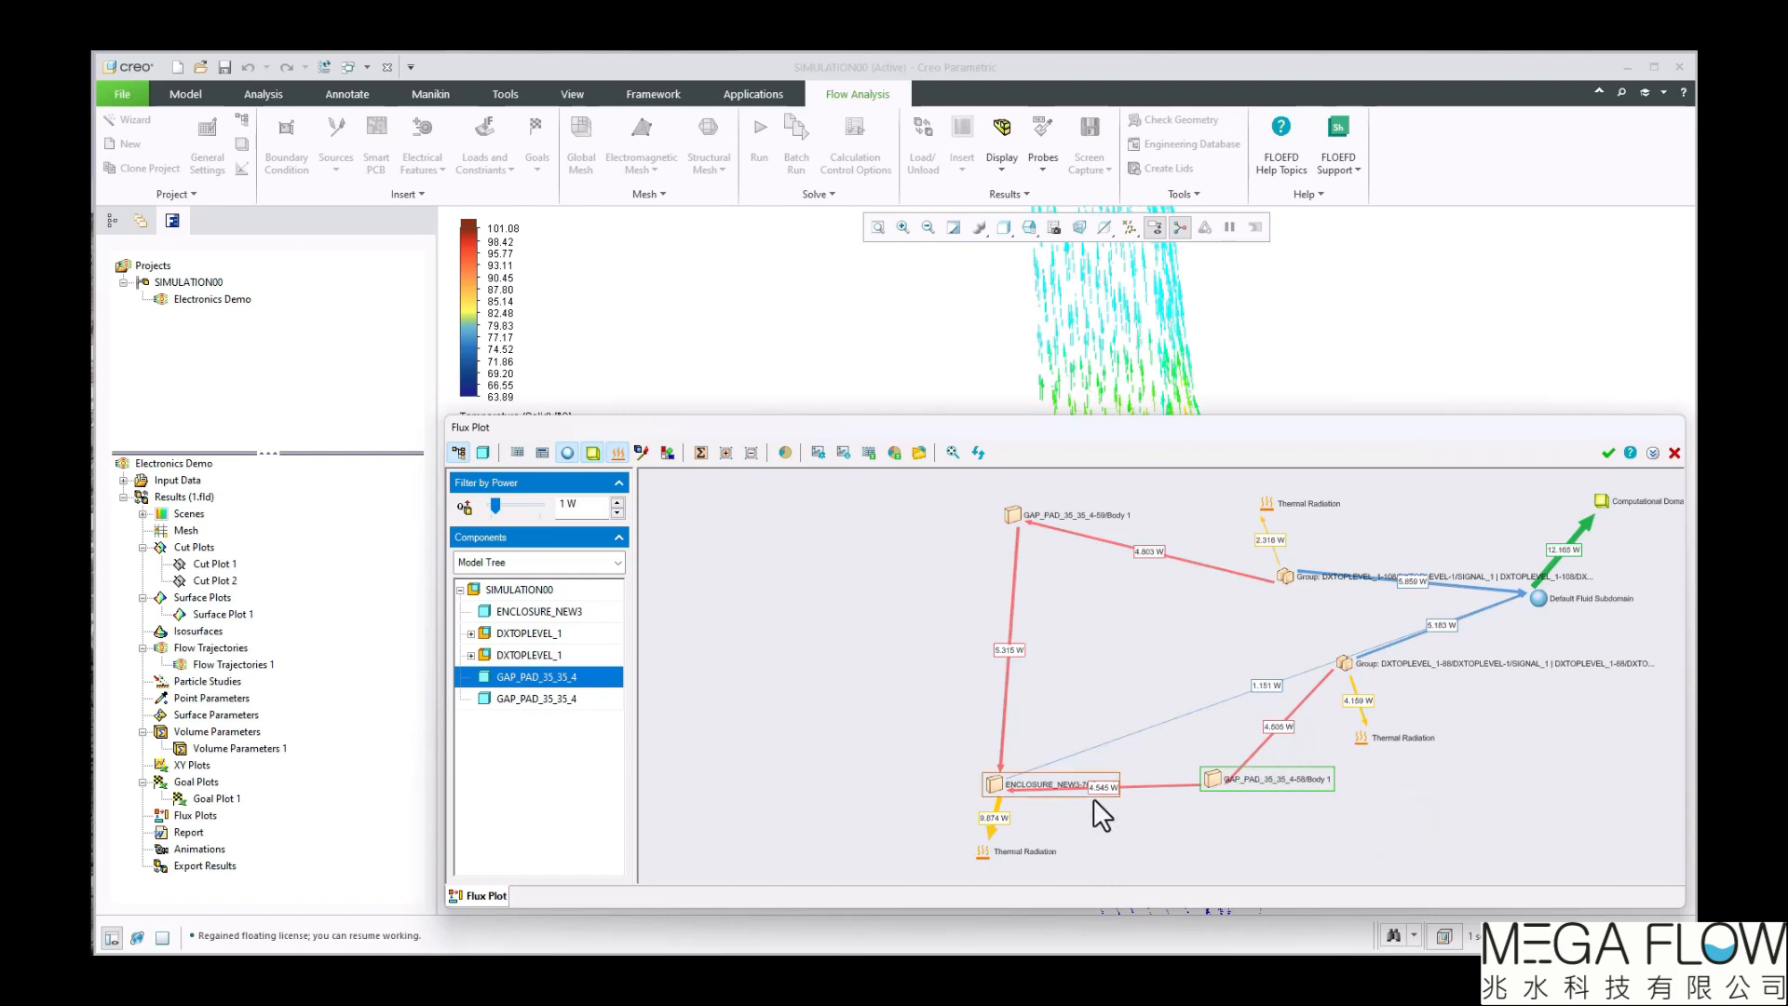
pyautogui.moveTo(1003, 784); pyautogui.dragTo(955, 763)
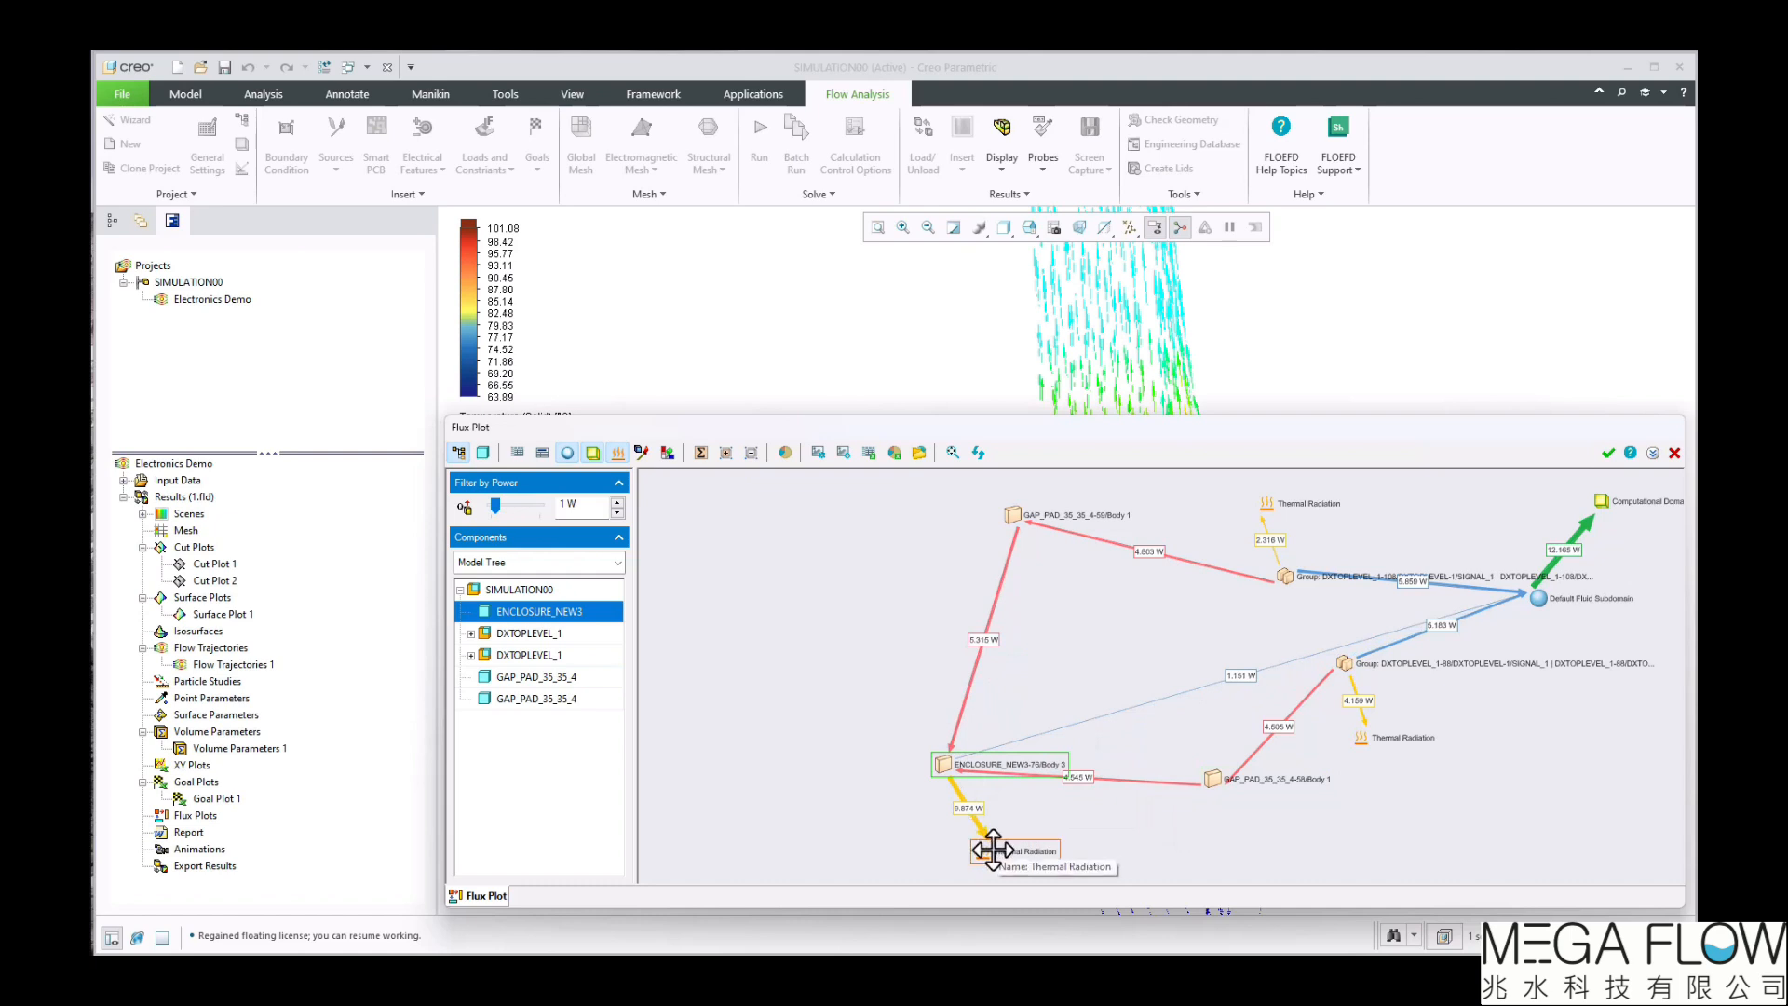
pyautogui.click(1284, 576)
pyautogui.moveTo(1283, 576); pyautogui.dragTo(1246, 559)
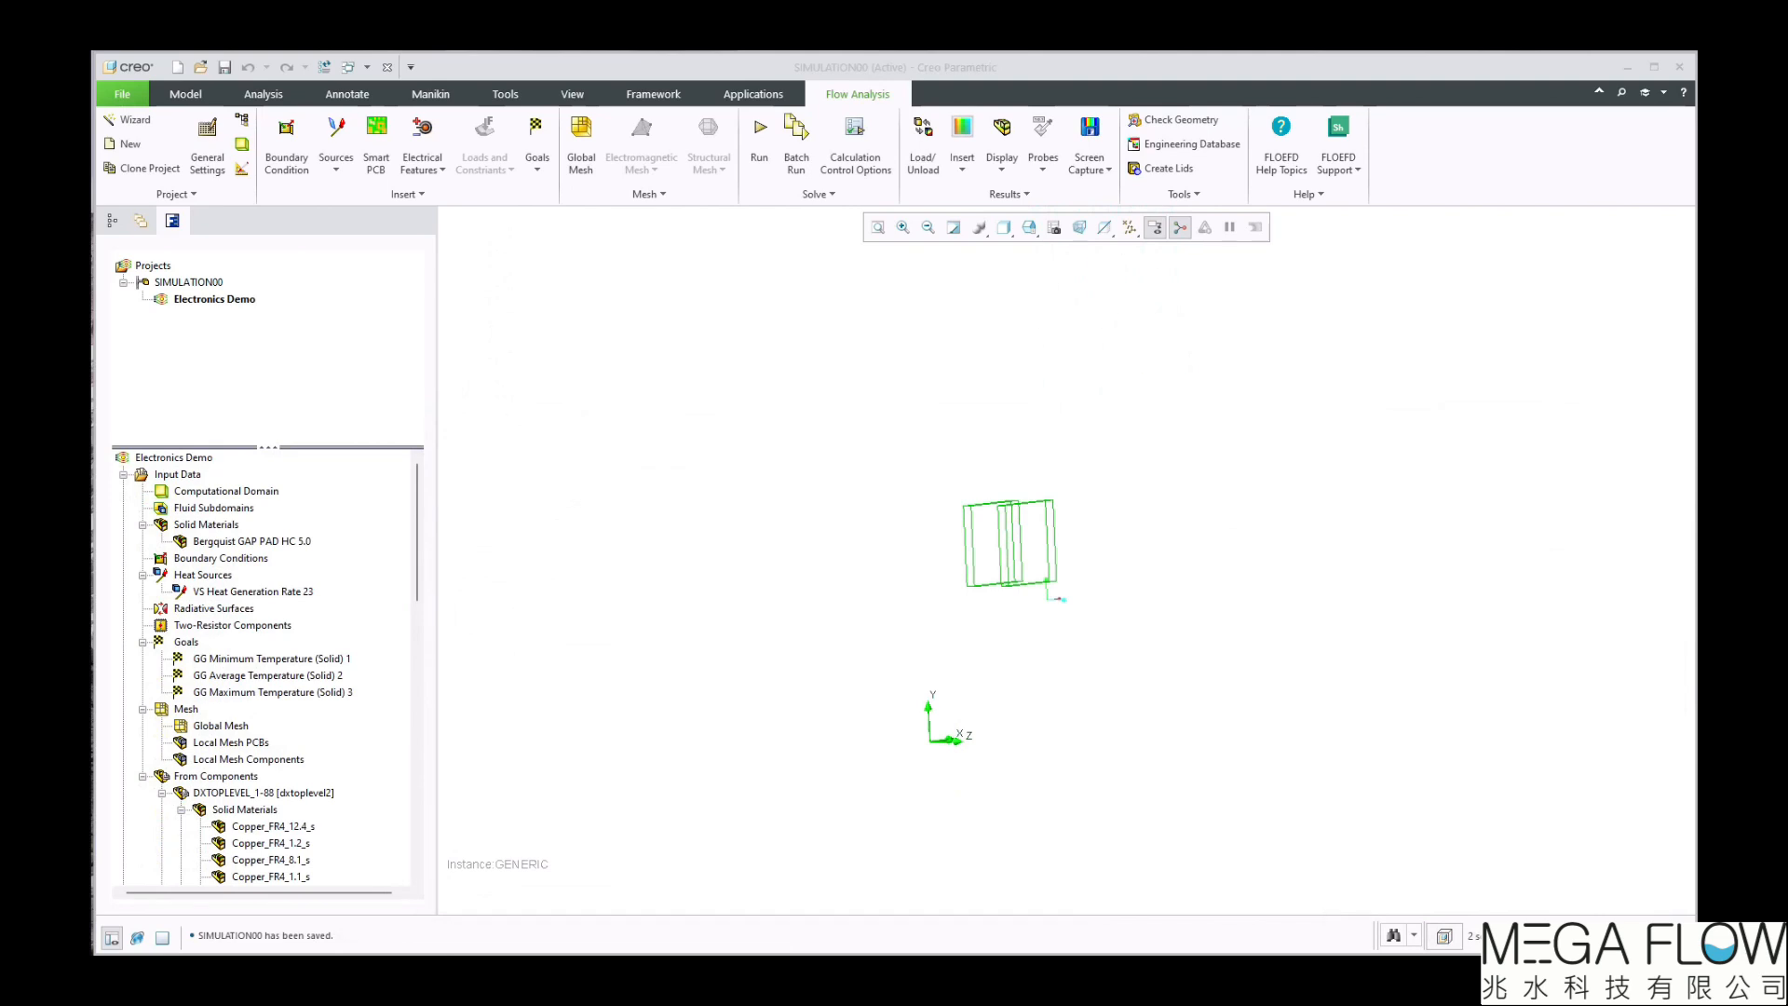
# - Clone the Electronics Demo project as Electronics Demo(1), using the current configuration without copying results
pyautogui.rightClick(216, 302)
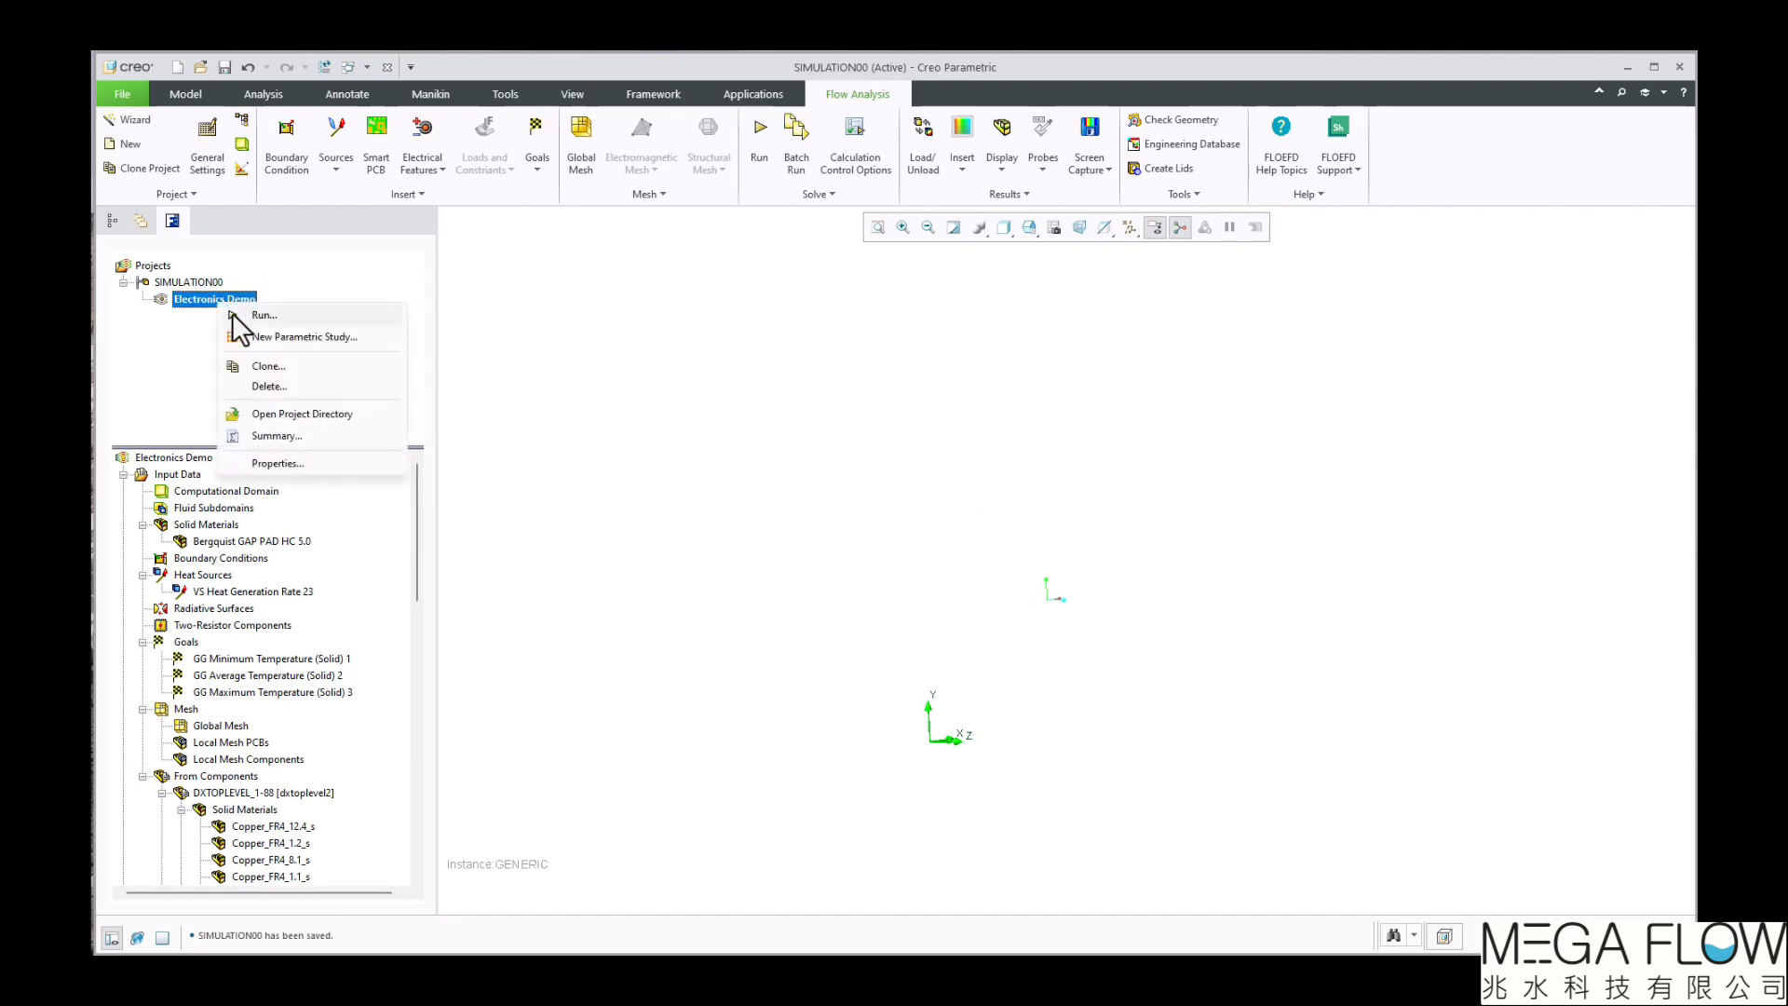
pyautogui.click(280, 365)
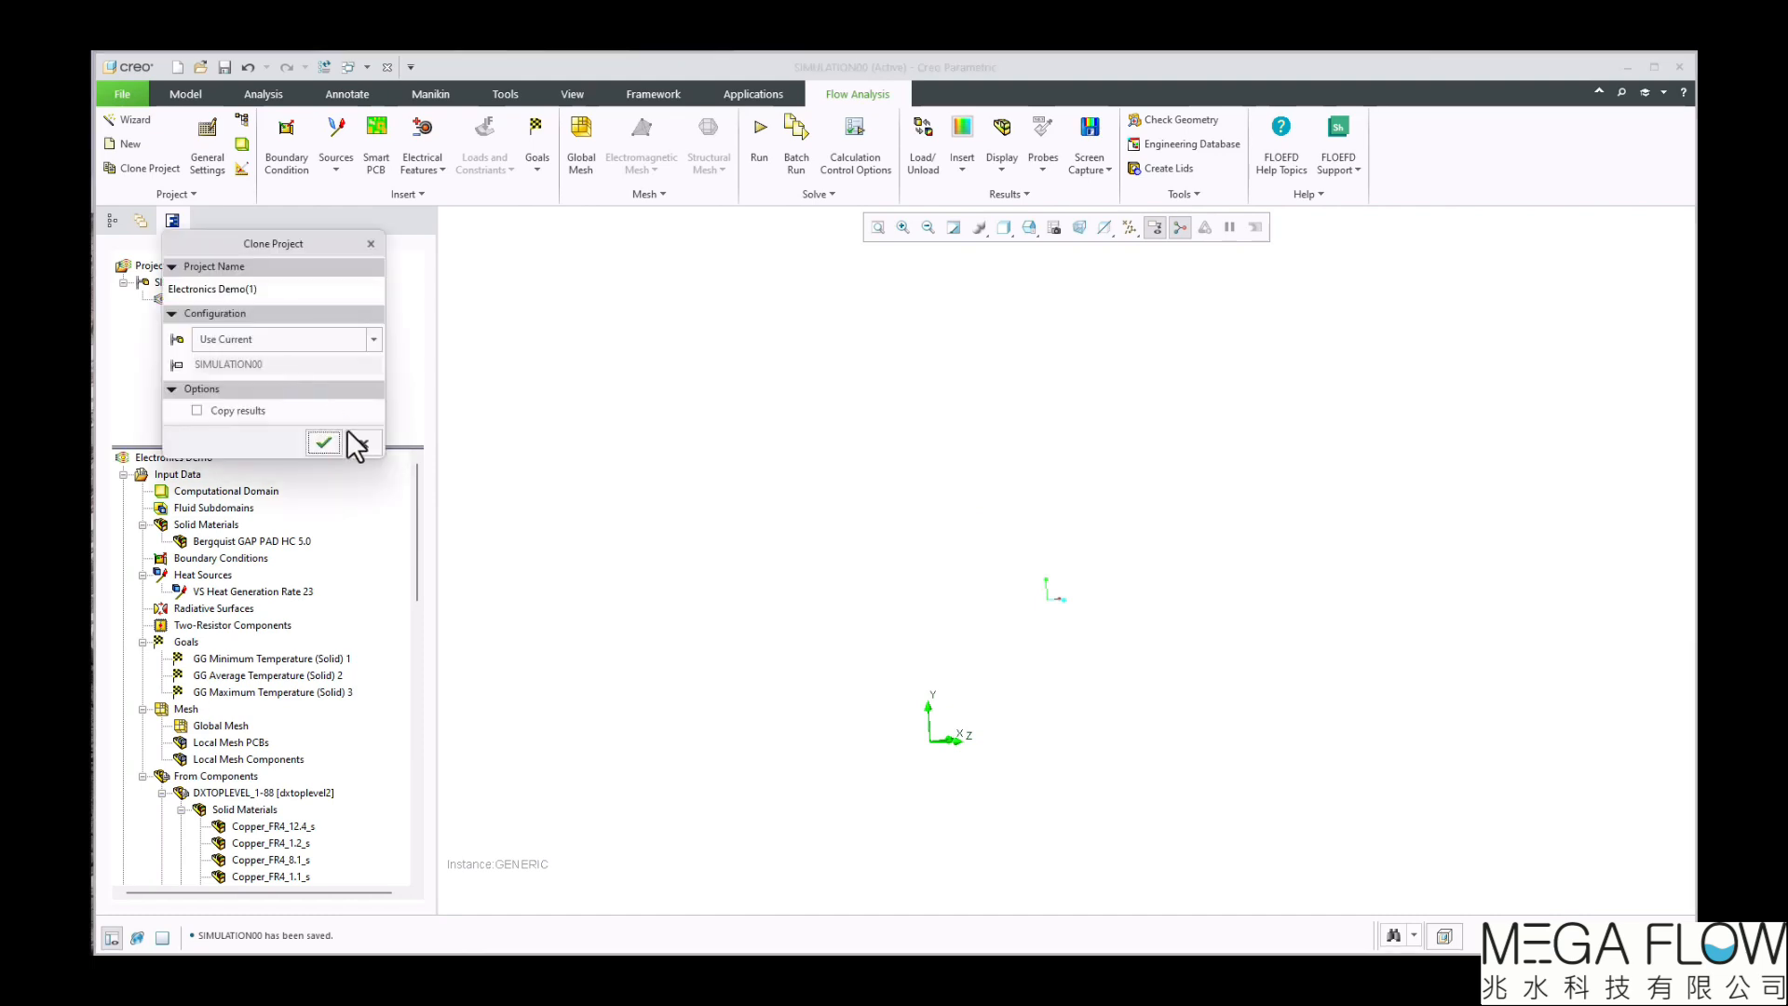
pyautogui.click(332, 443)
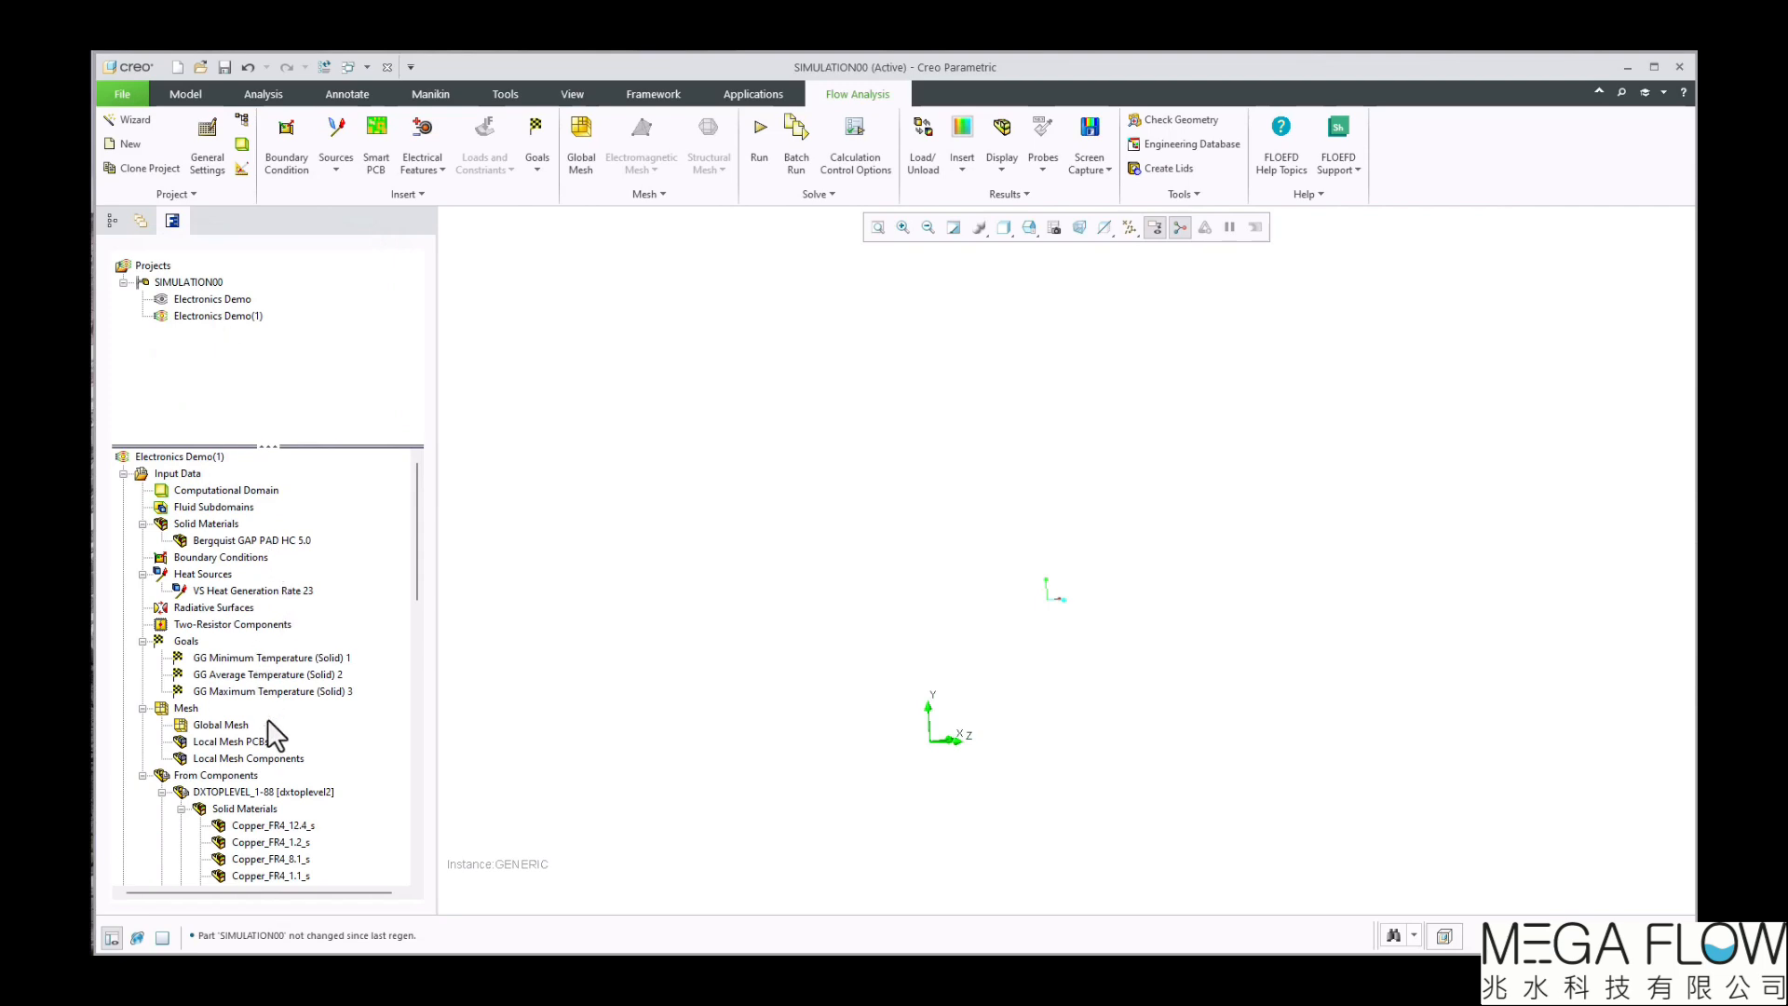
# - Change the solid material of both gap pads in the cloned project to the pre-defined Fujipoly interface material GR25A
pyautogui.rightClick(256, 541)
pyautogui.click(276, 551)
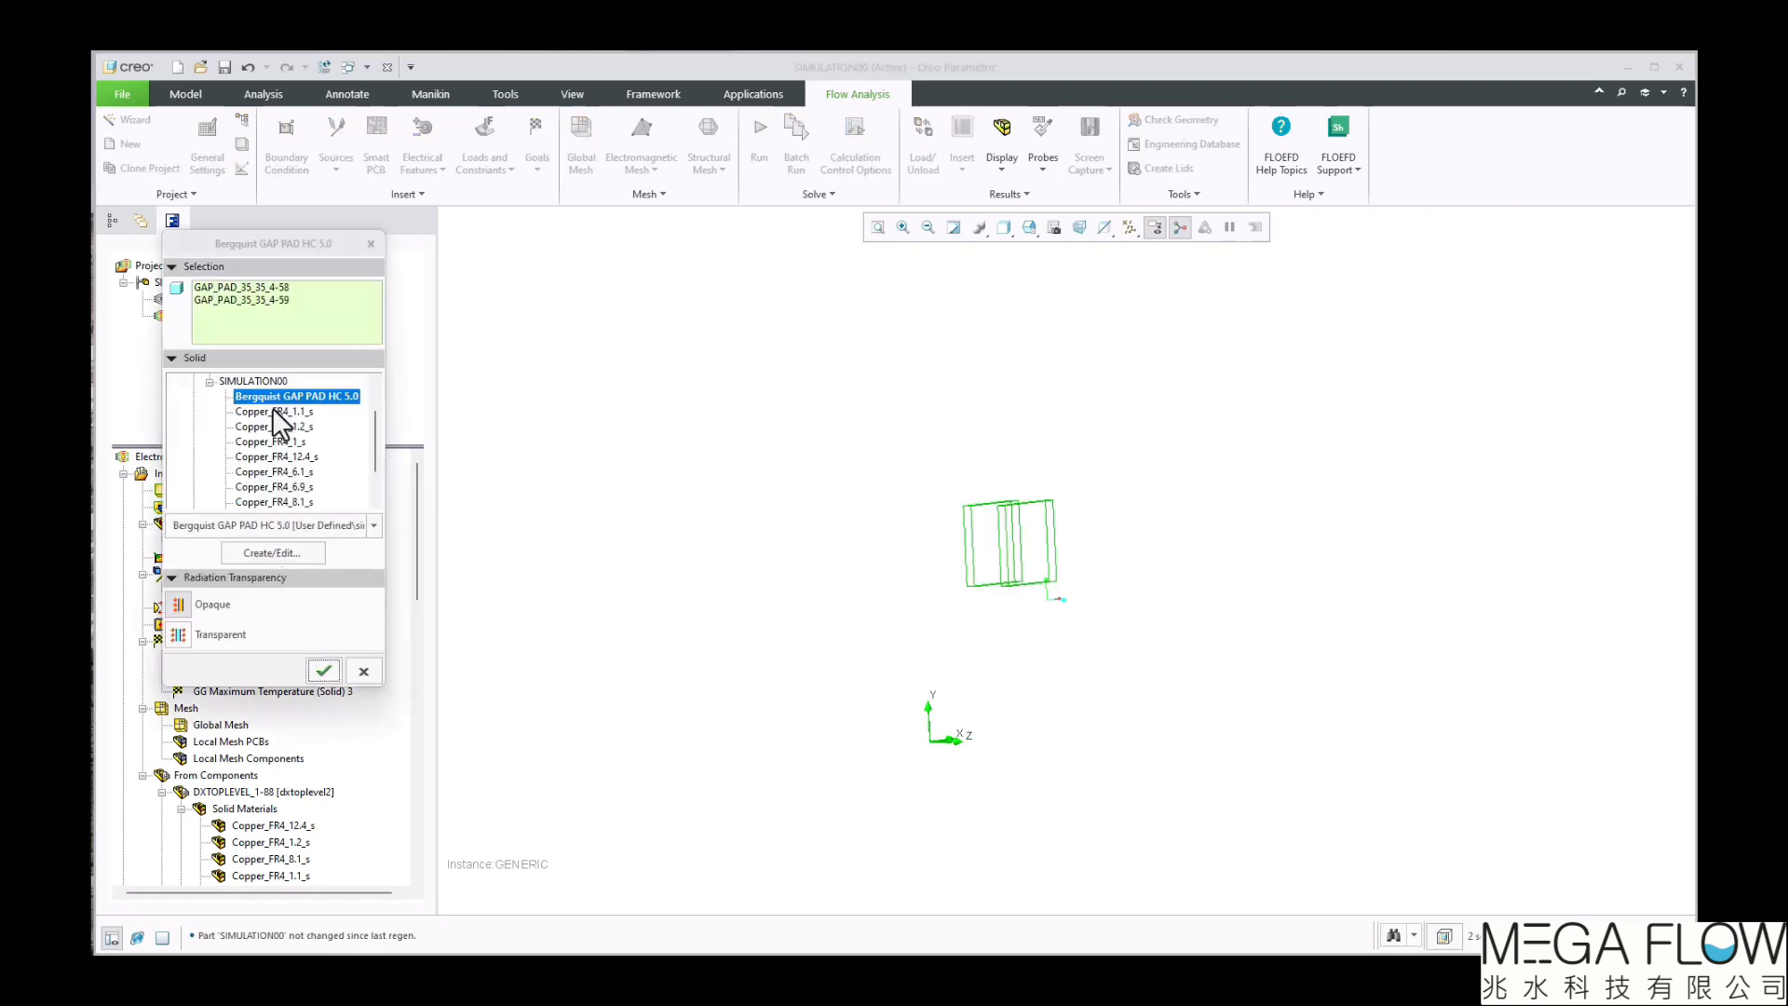
pyautogui.scroll(1, 378, 401)
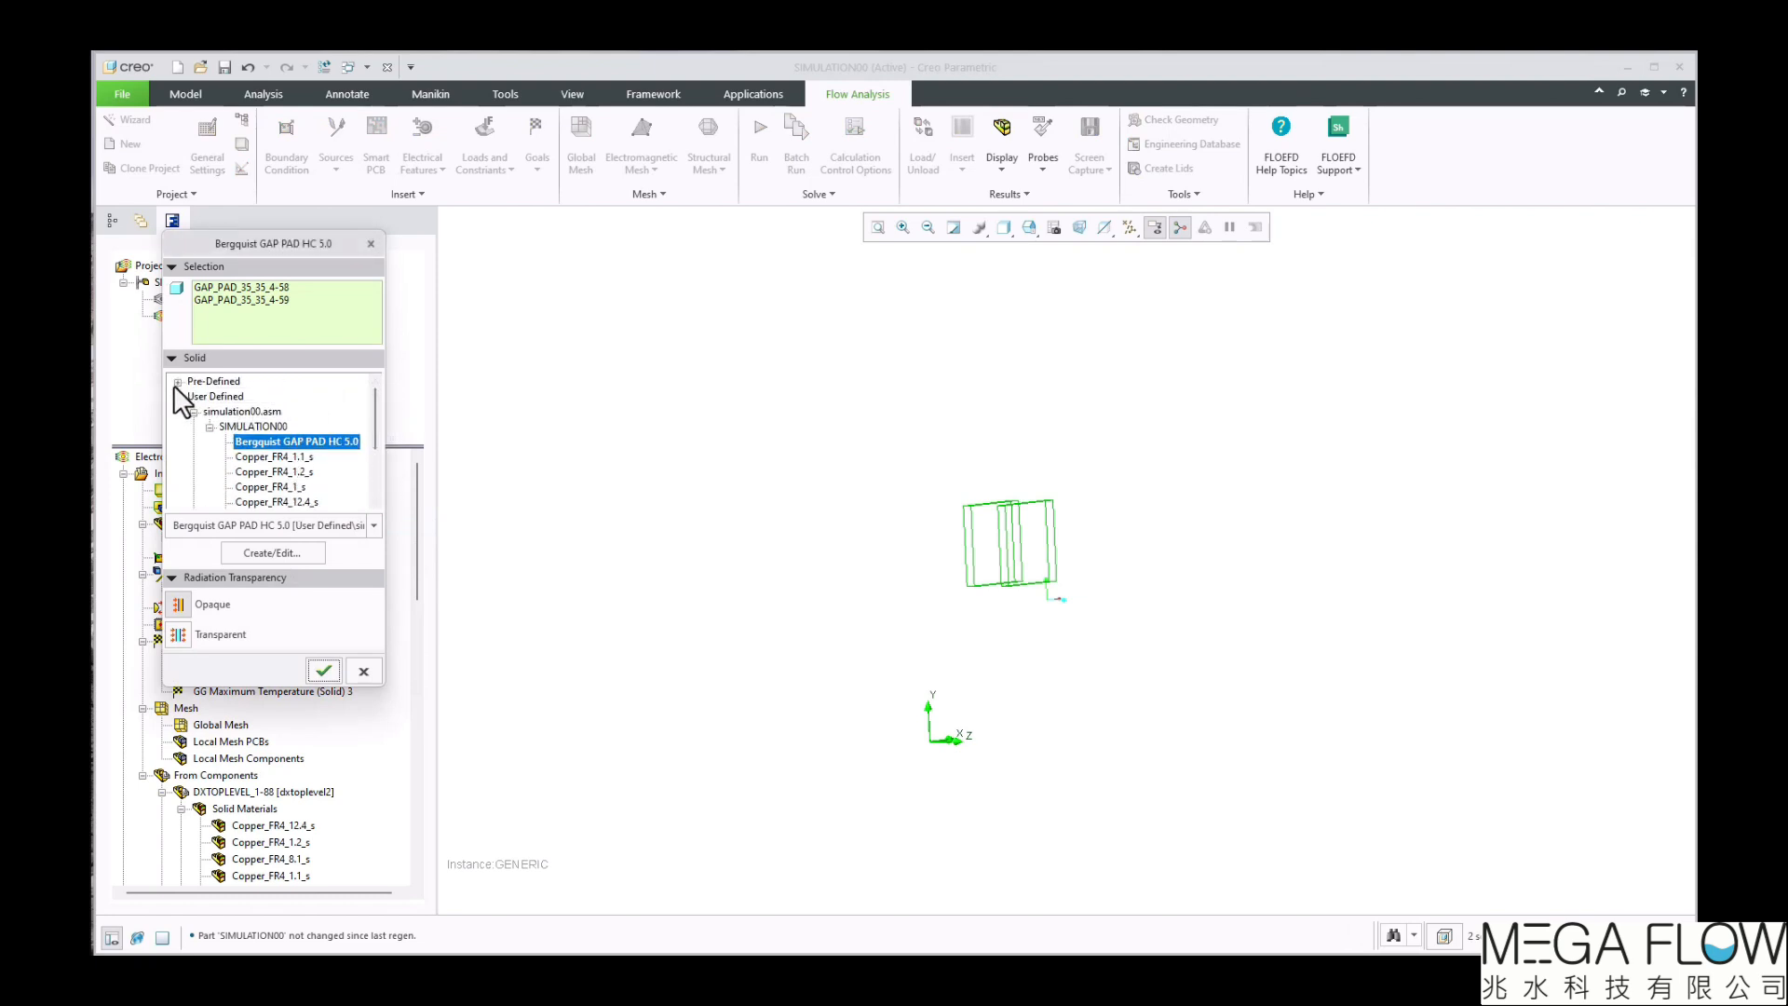
pyautogui.click(176, 382)
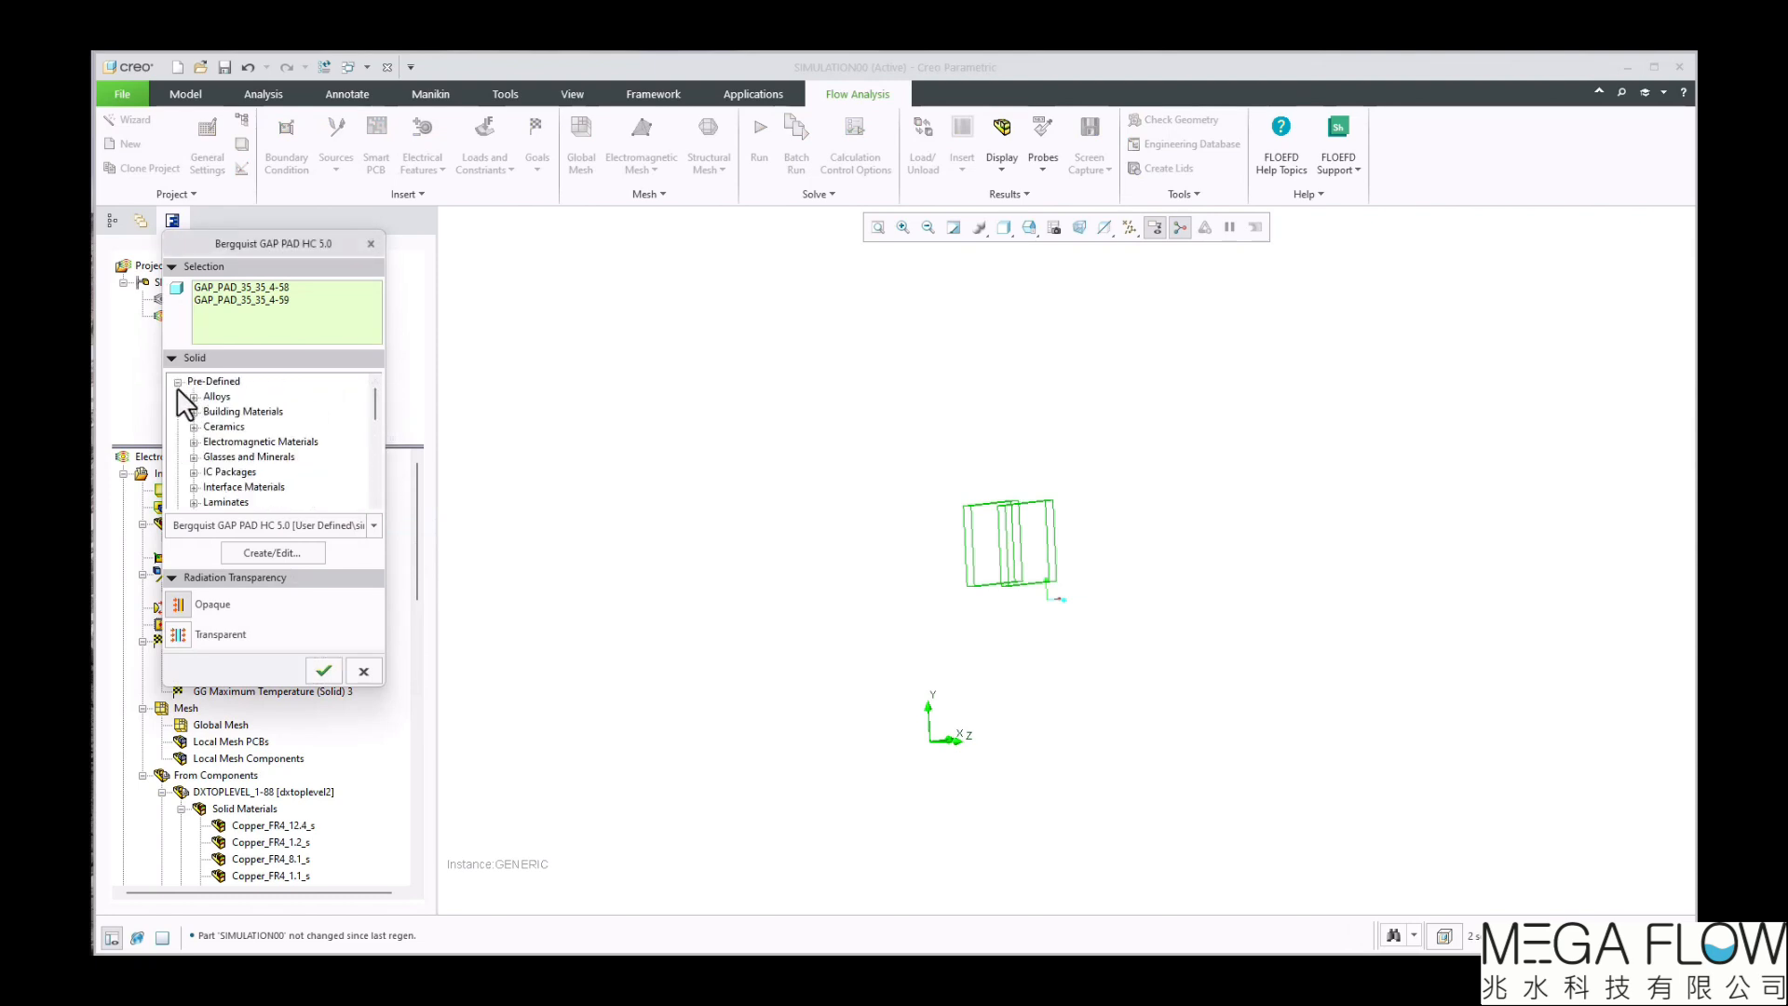
pyautogui.click(192, 486)
pyautogui.click(209, 488)
pyautogui.click(248, 426)
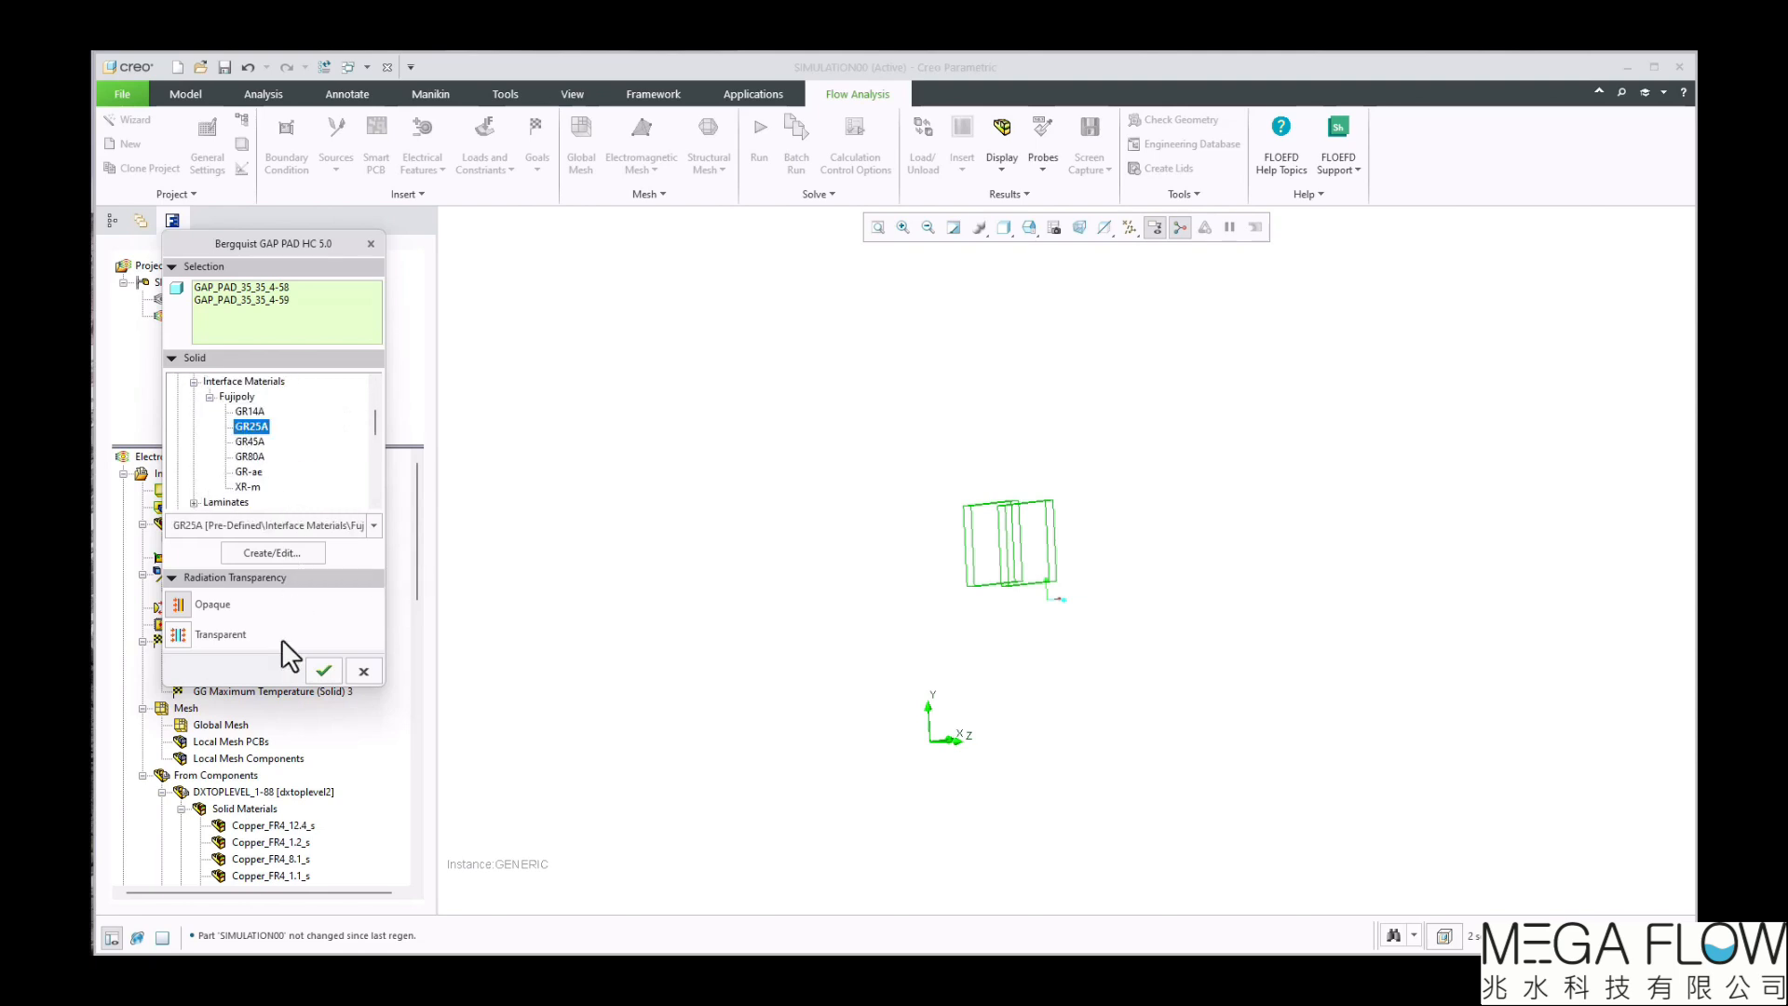
pyautogui.click(325, 669)
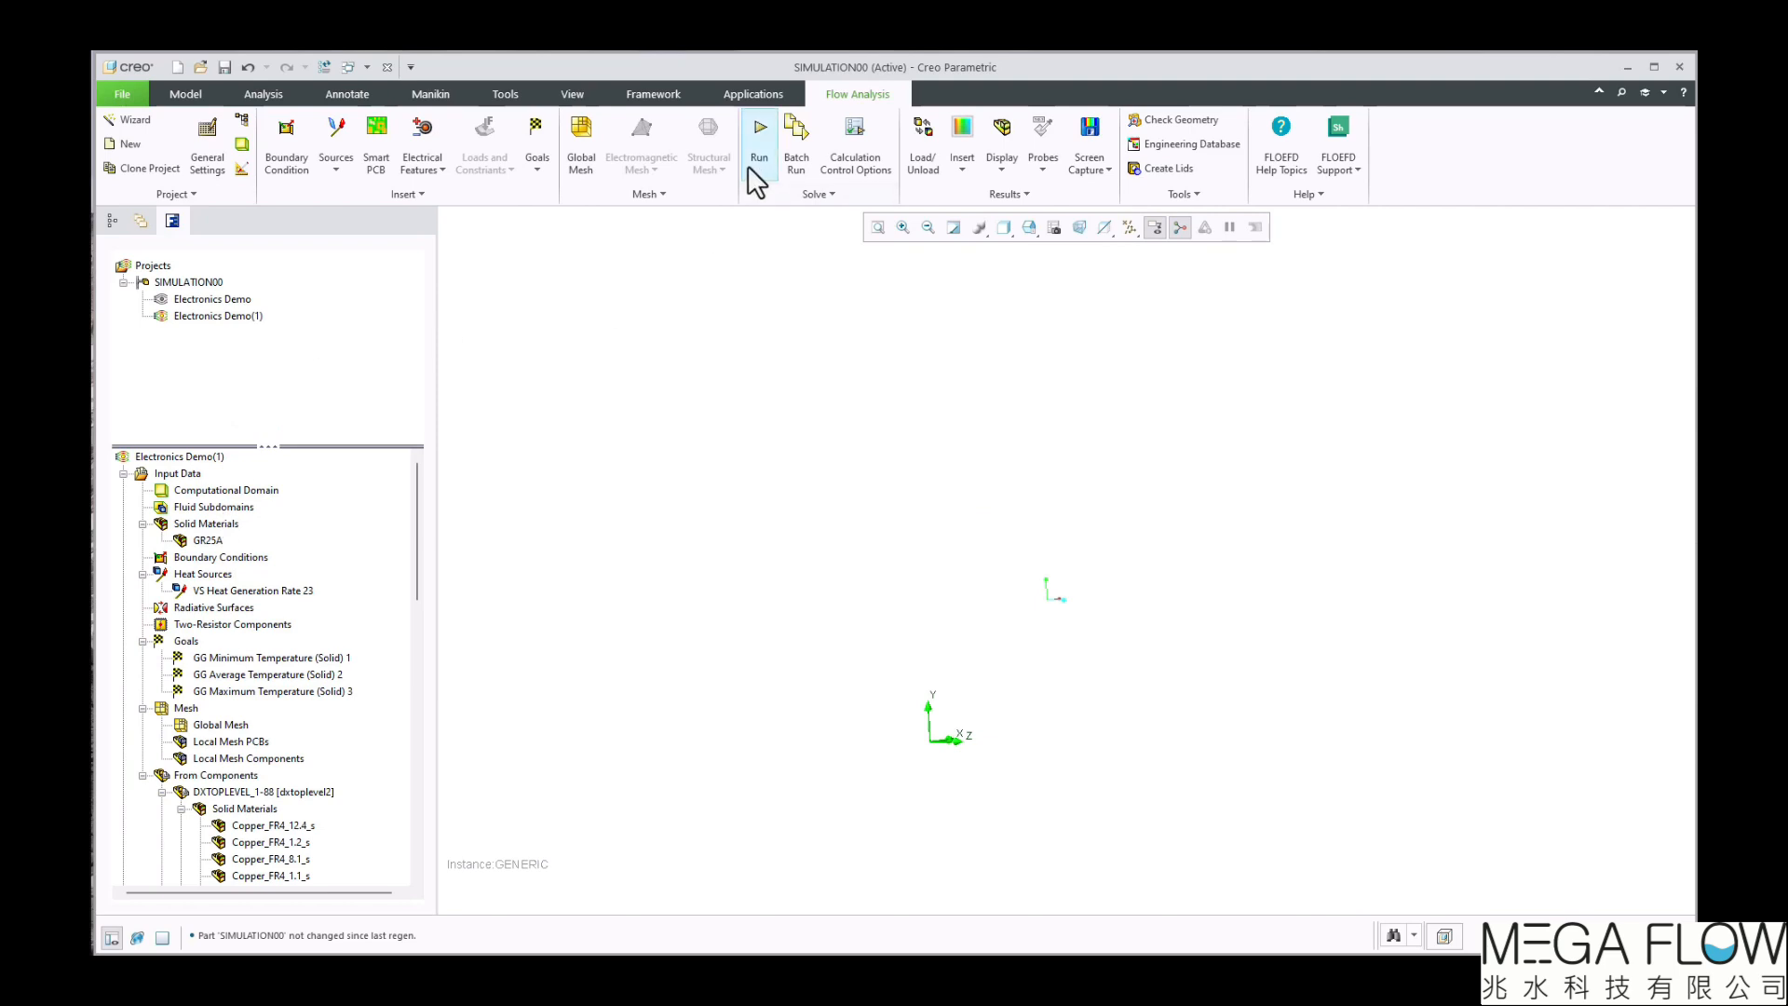
# - Run a new calculation of Electronics Demo(1) on this computer with all cores, loading the results when it finishes
pyautogui.click(759, 140)
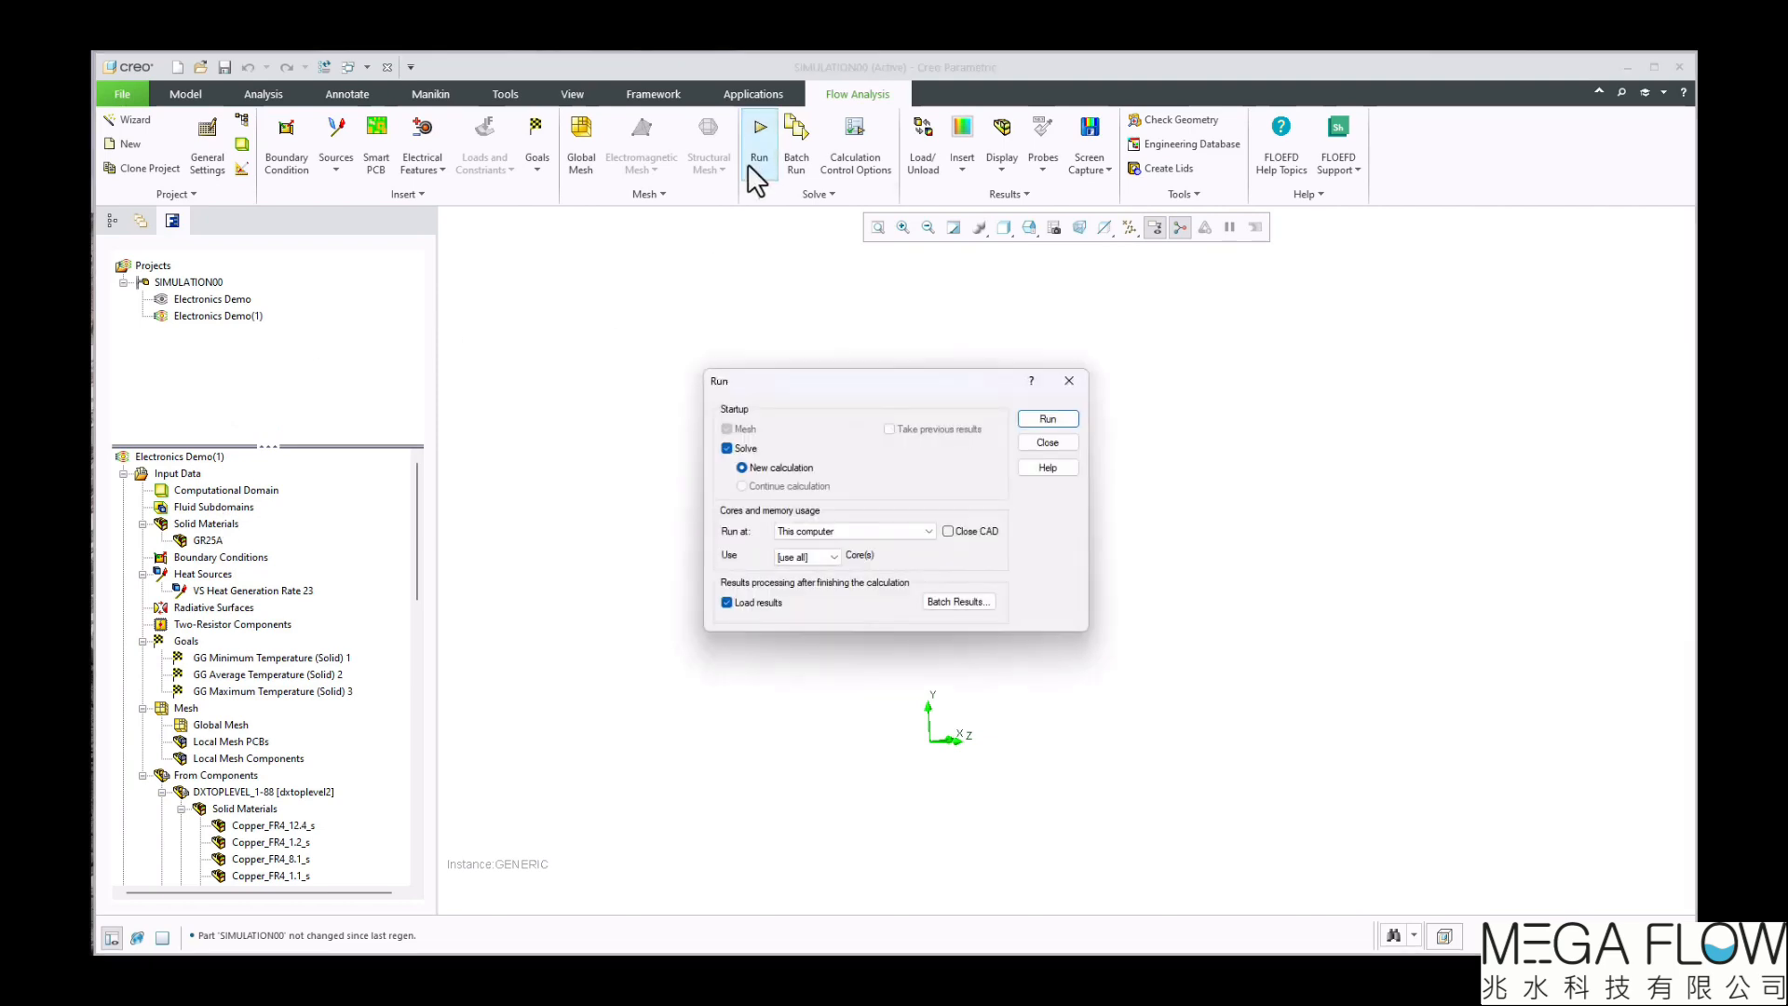
pyautogui.click(1043, 419)
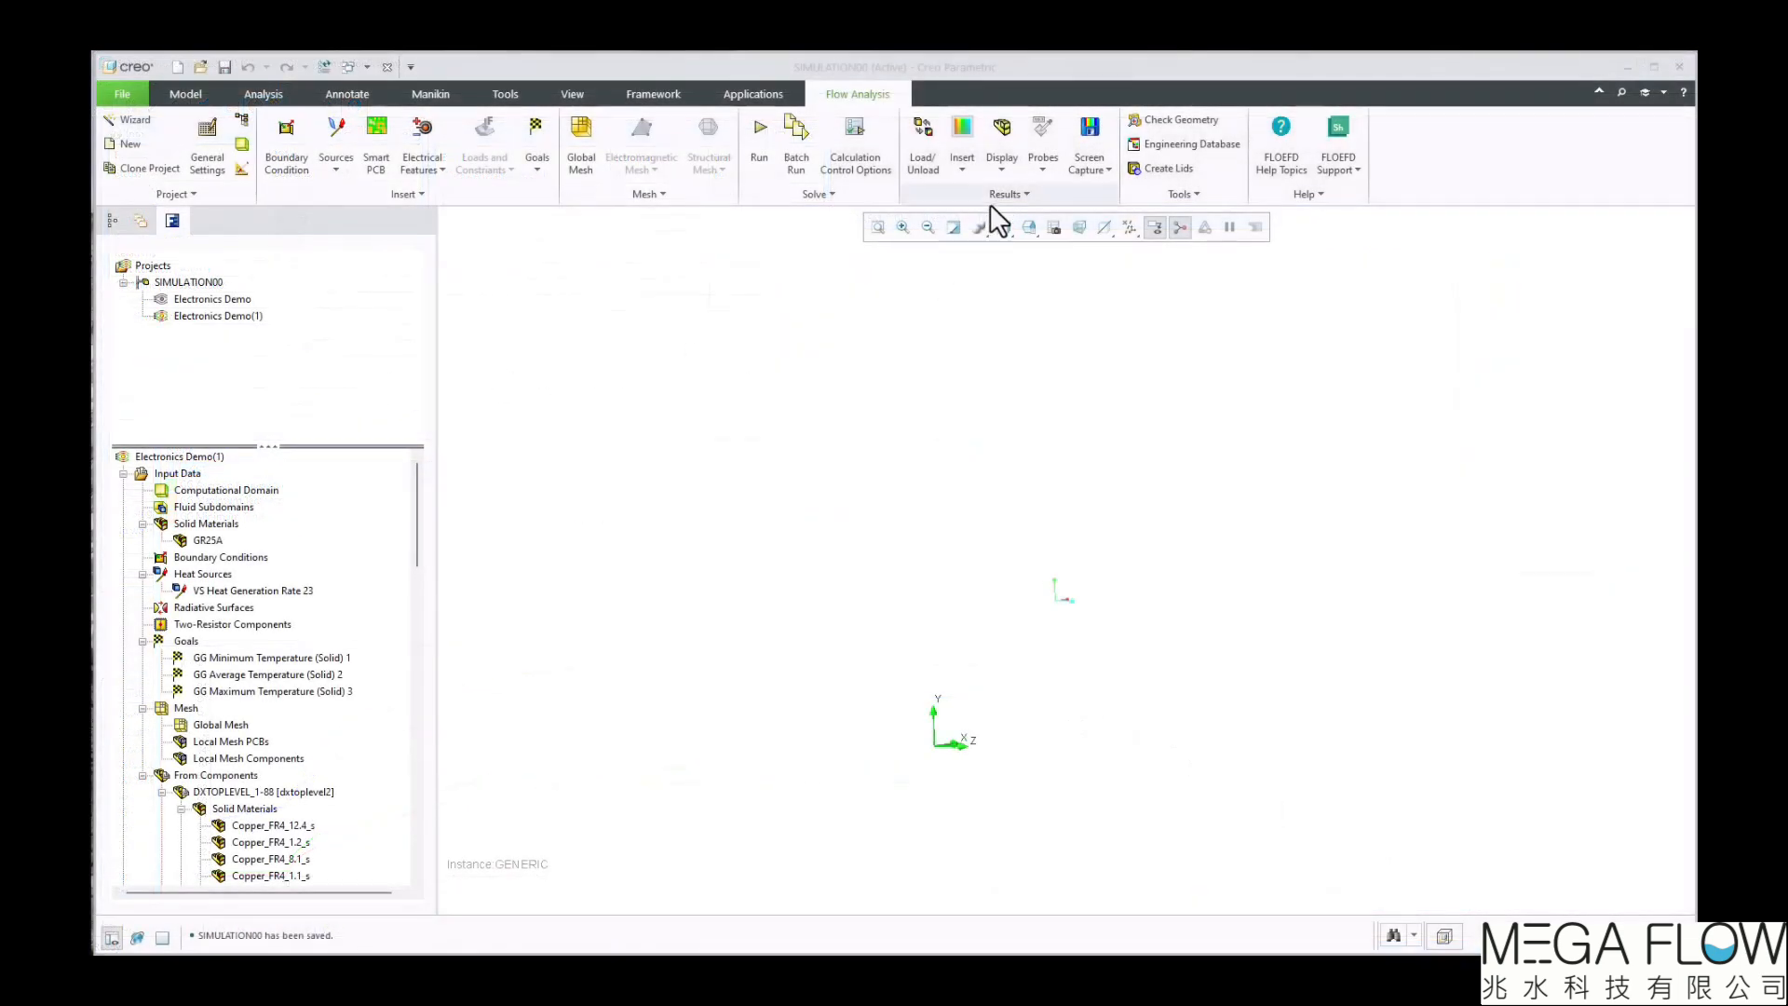
# - Compare Cut Plot 1 and Goal Plot 1 between the Electronics Demo and Electronics Demo(1) projects
pyautogui.click(1011, 194)
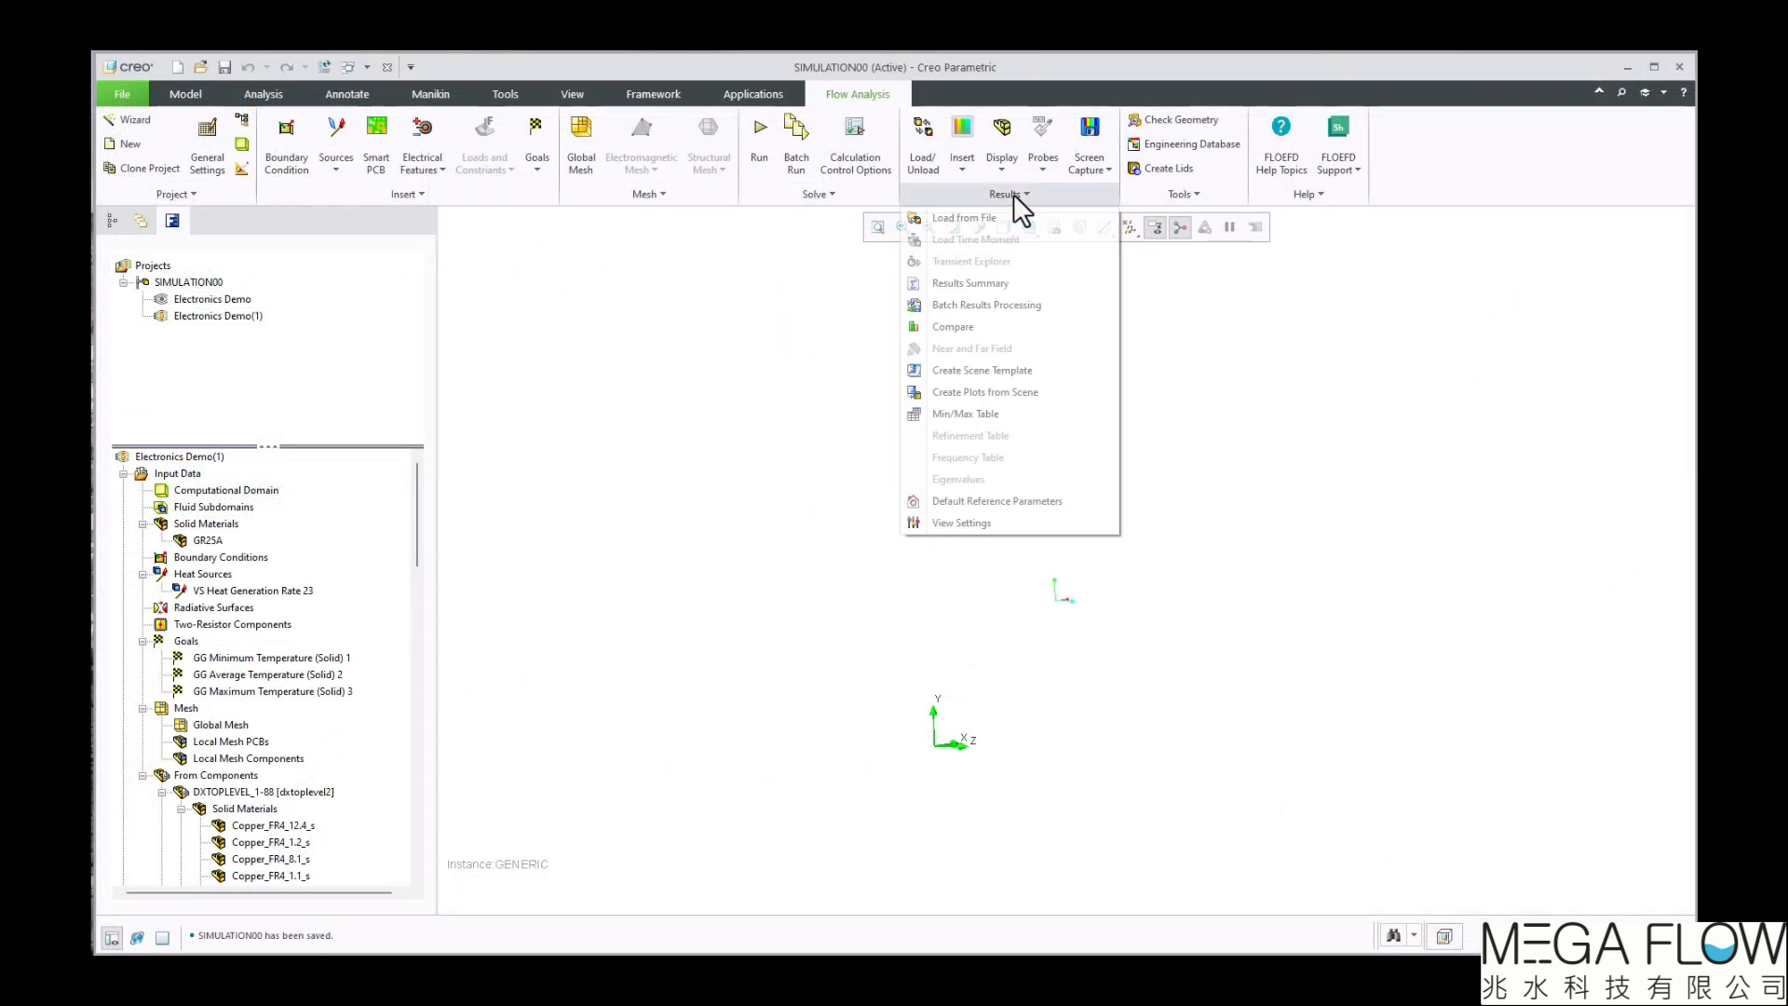
pyautogui.click(970, 328)
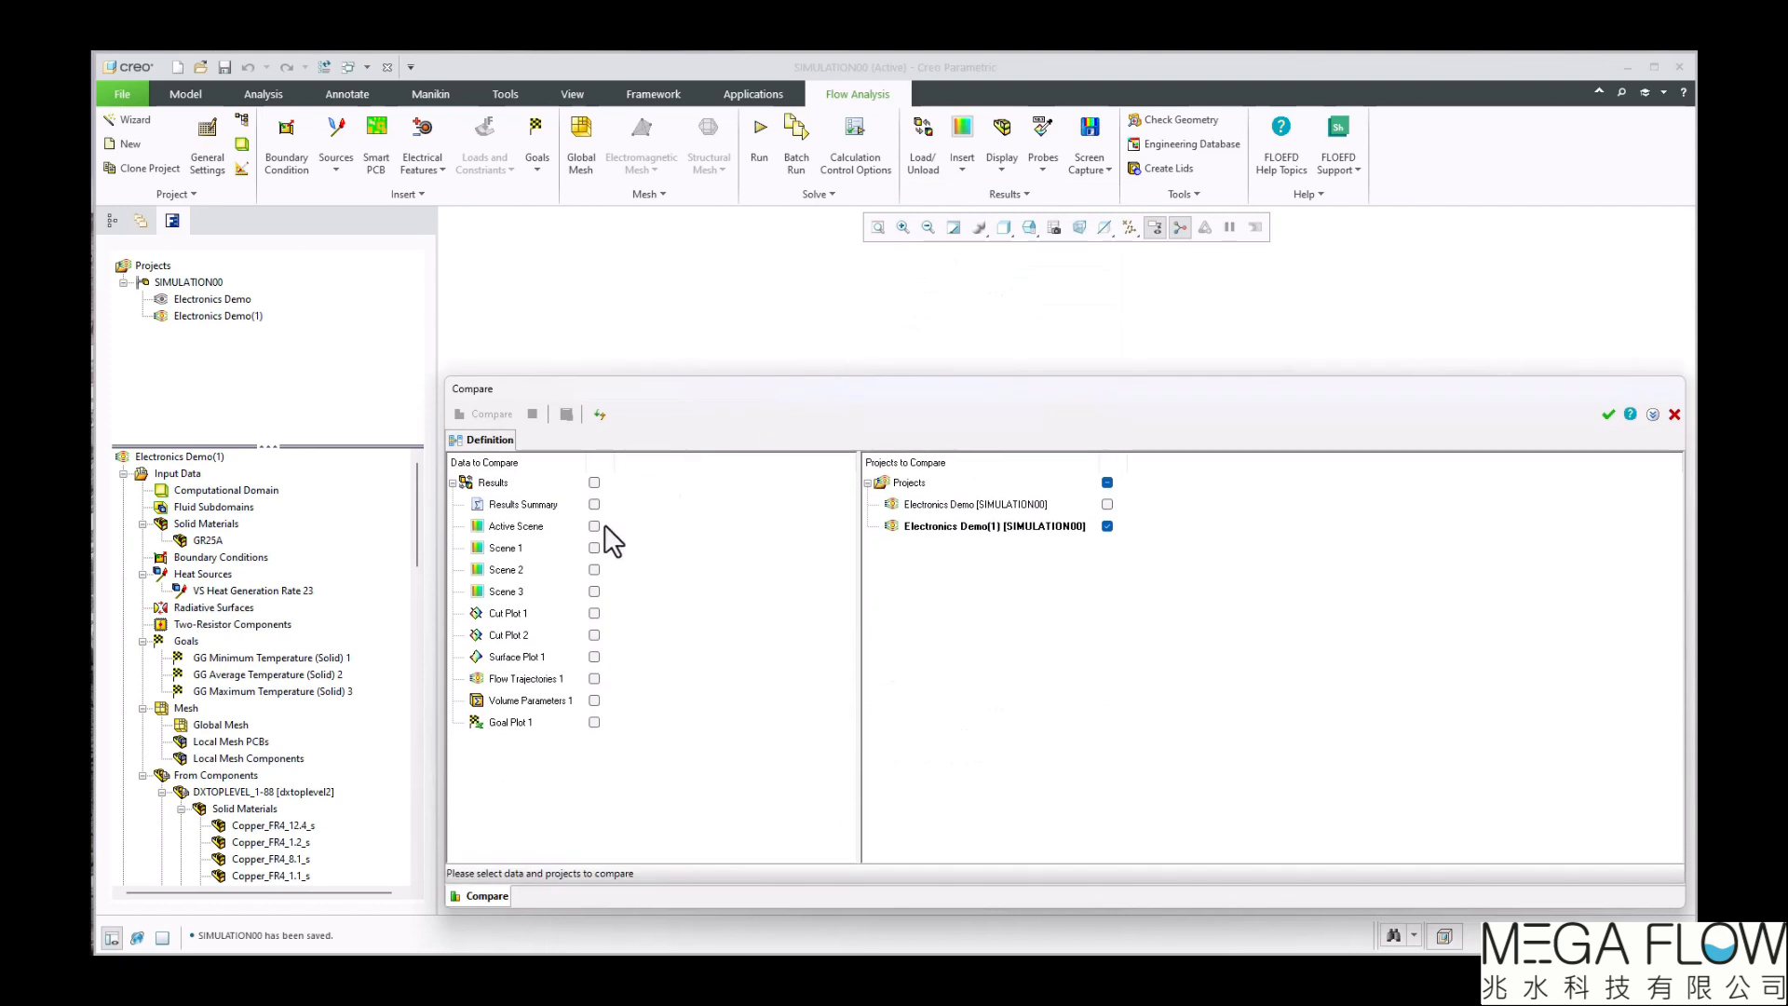
pyautogui.click(595, 614)
pyautogui.click(594, 723)
pyautogui.click(1108, 504)
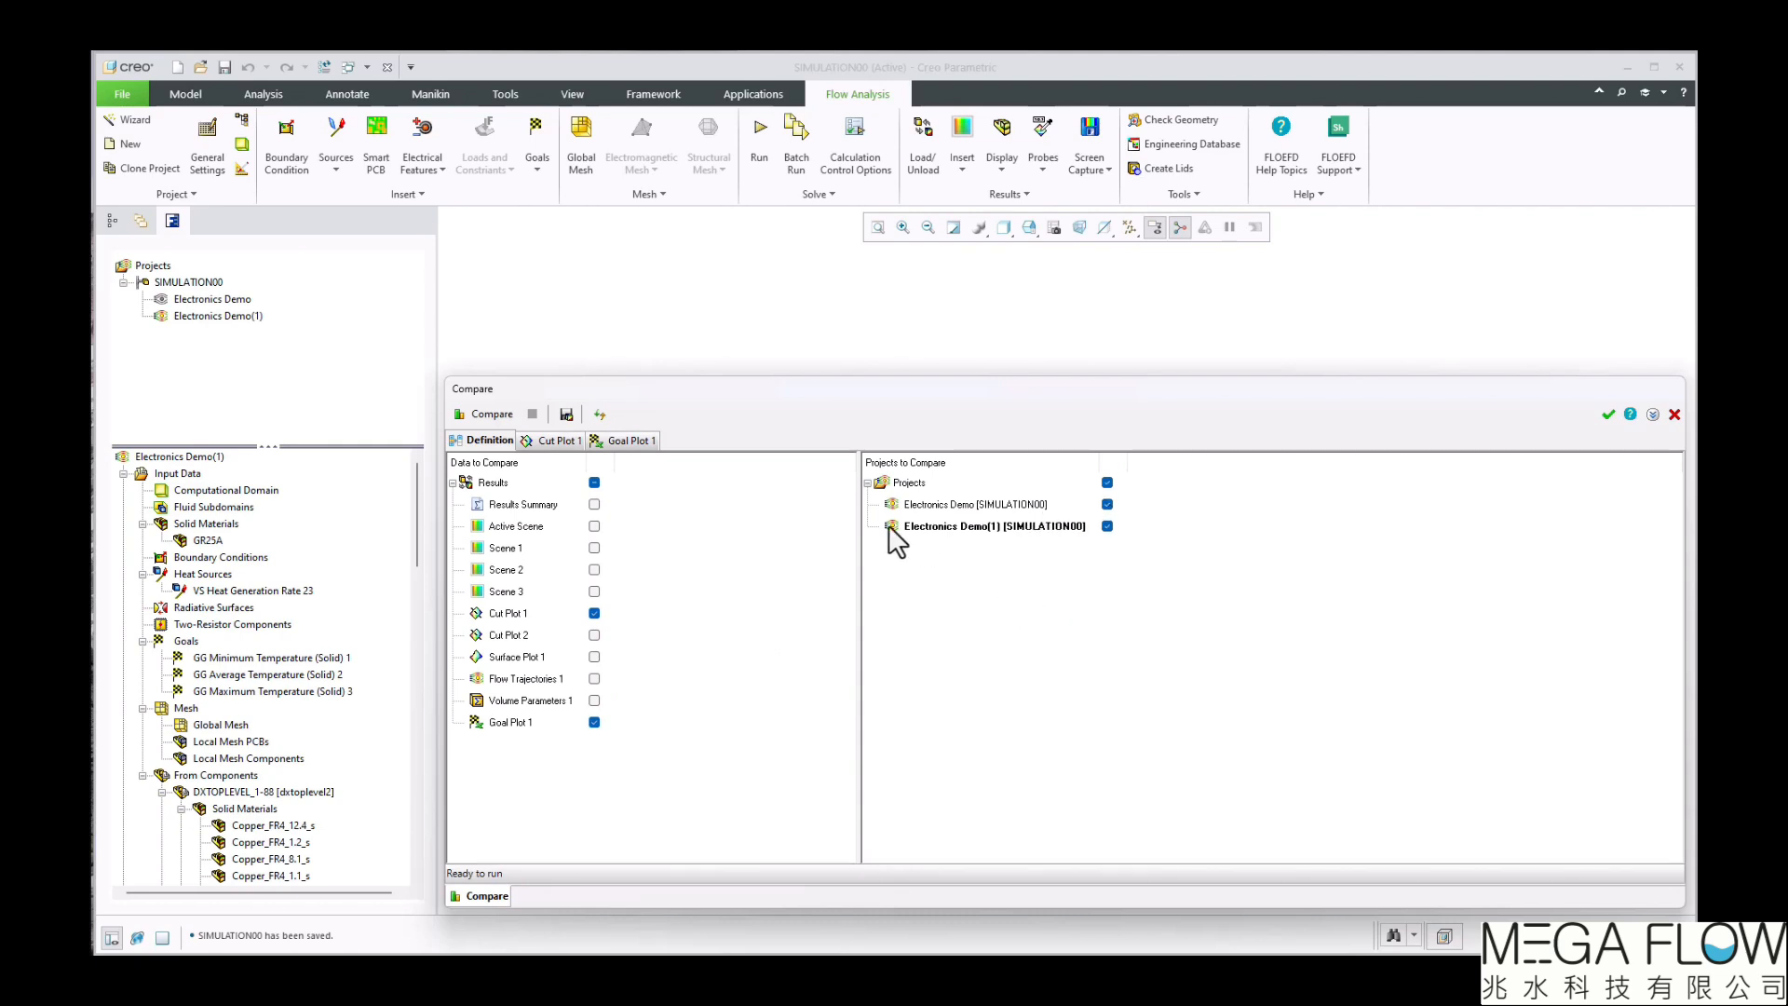
pyautogui.click(486, 410)
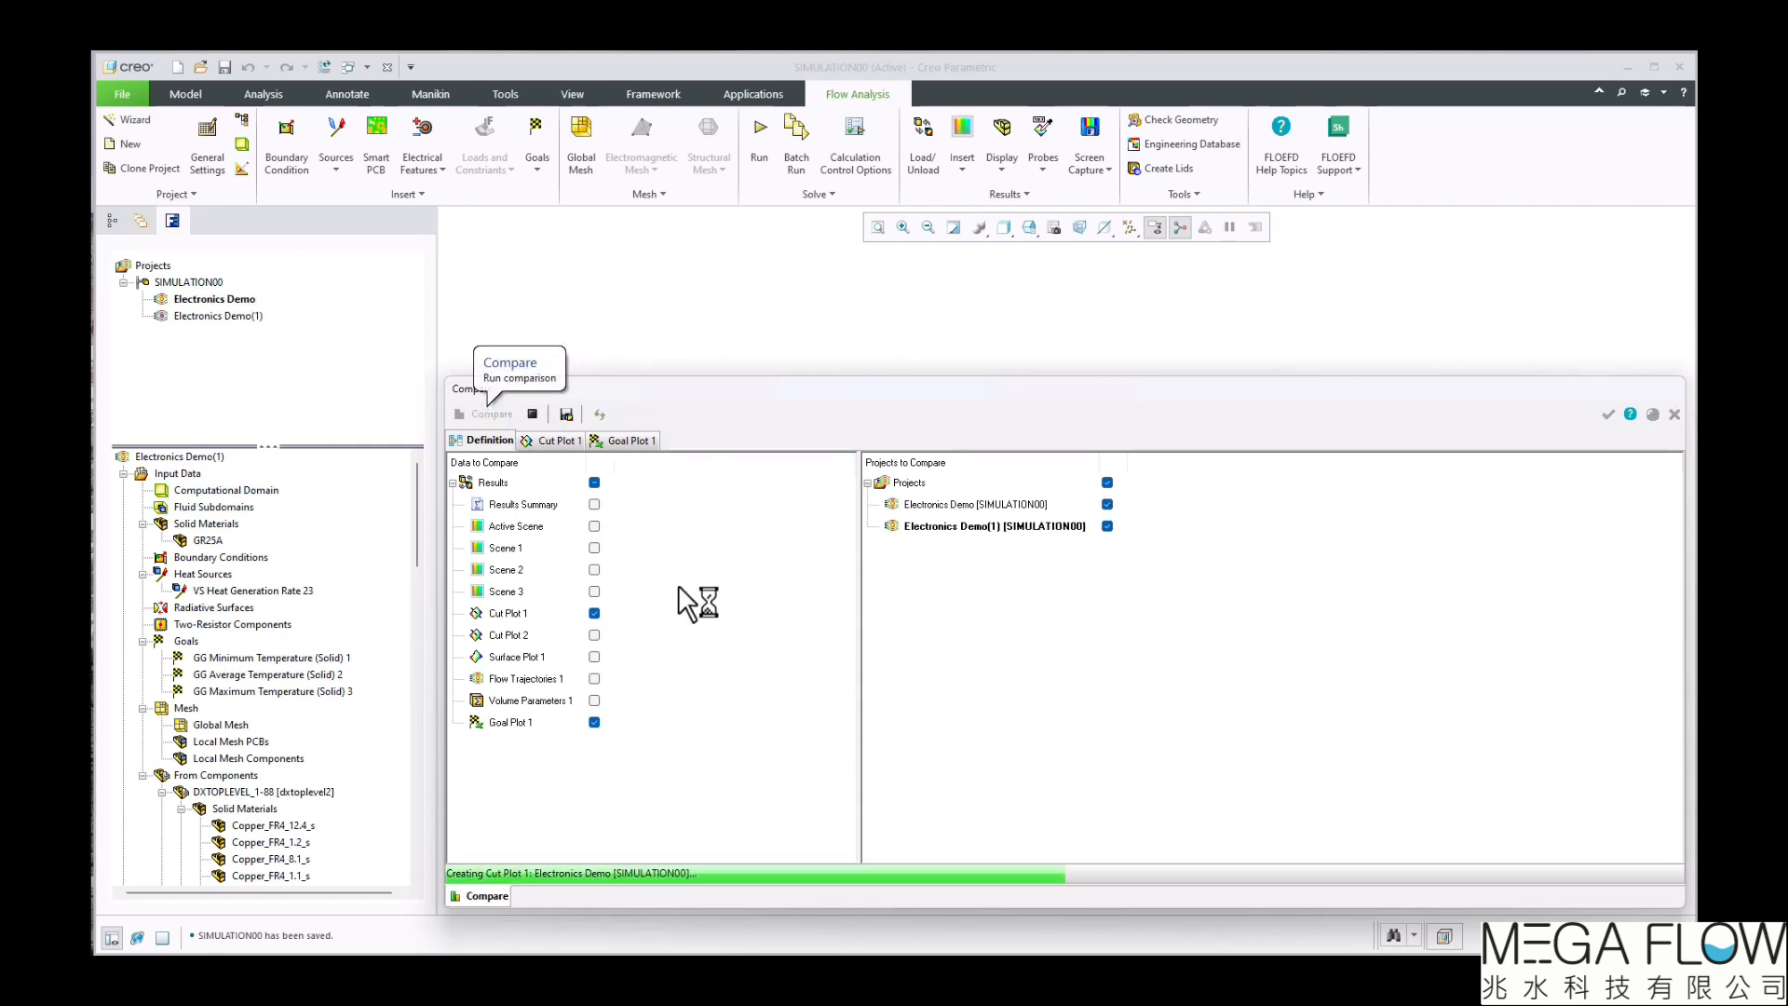
# - Examine the Cut Plot 1 images of both projects side by side, and open and dismiss the plot's image settings
pyautogui.click(560, 441)
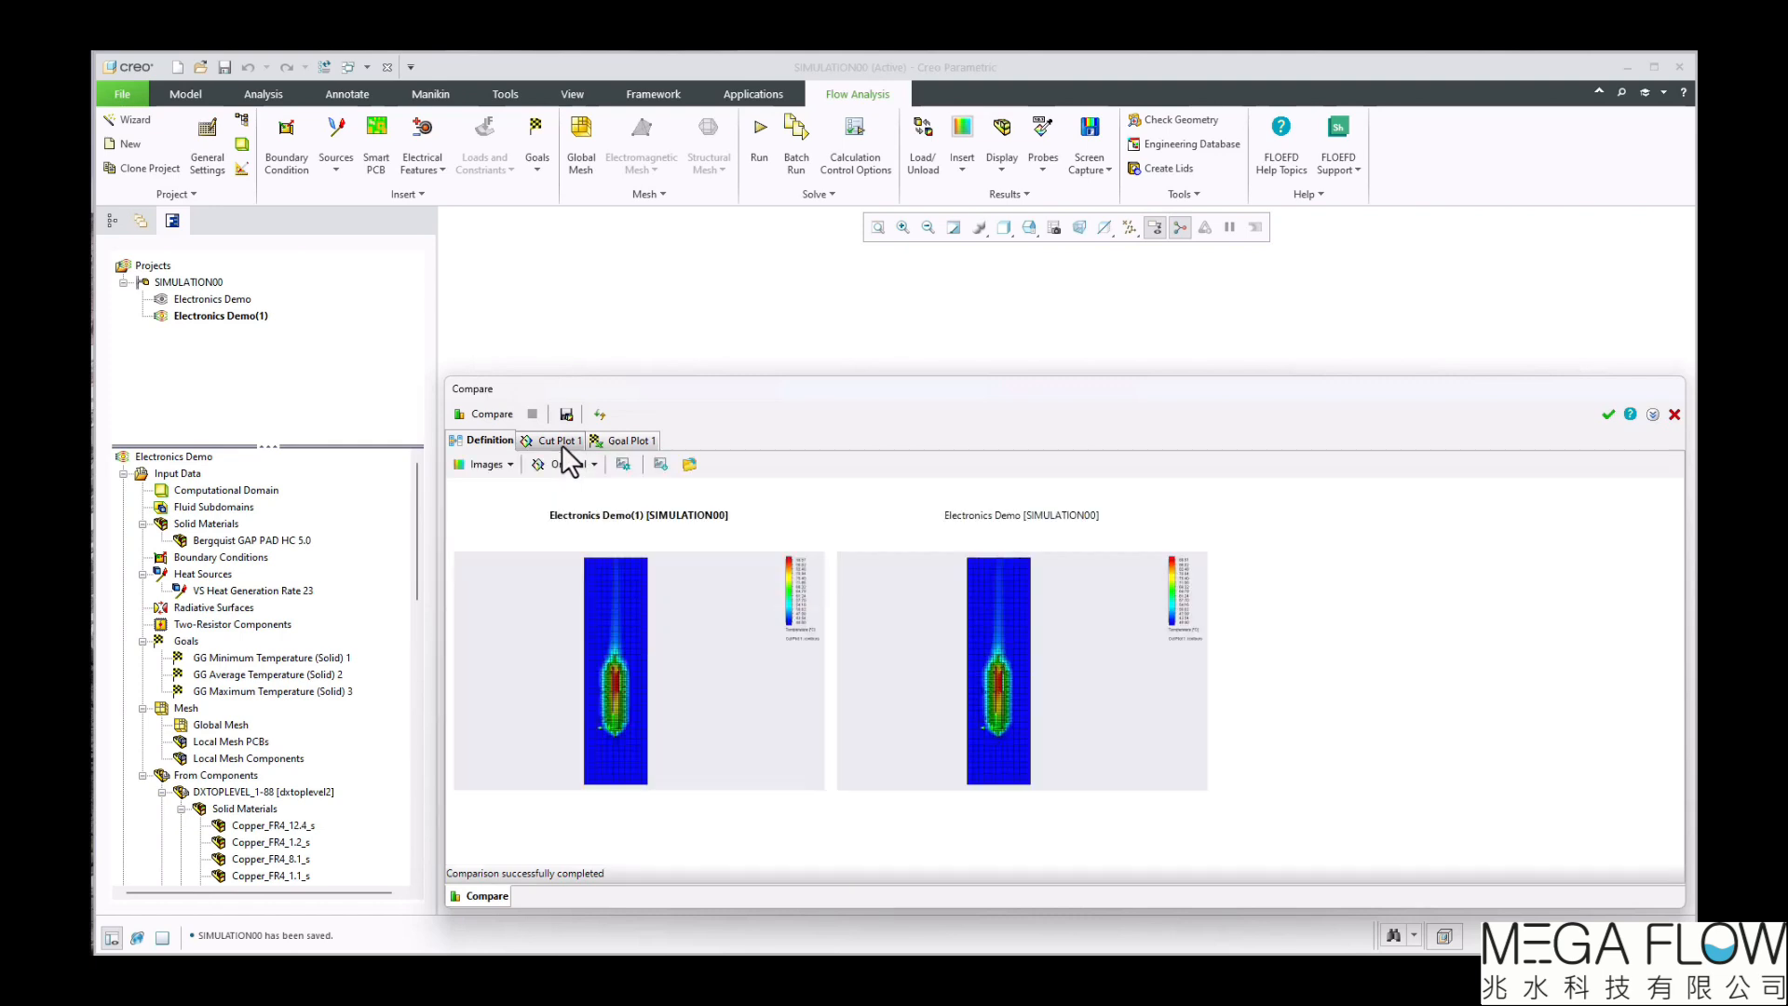
pyautogui.click(623, 464)
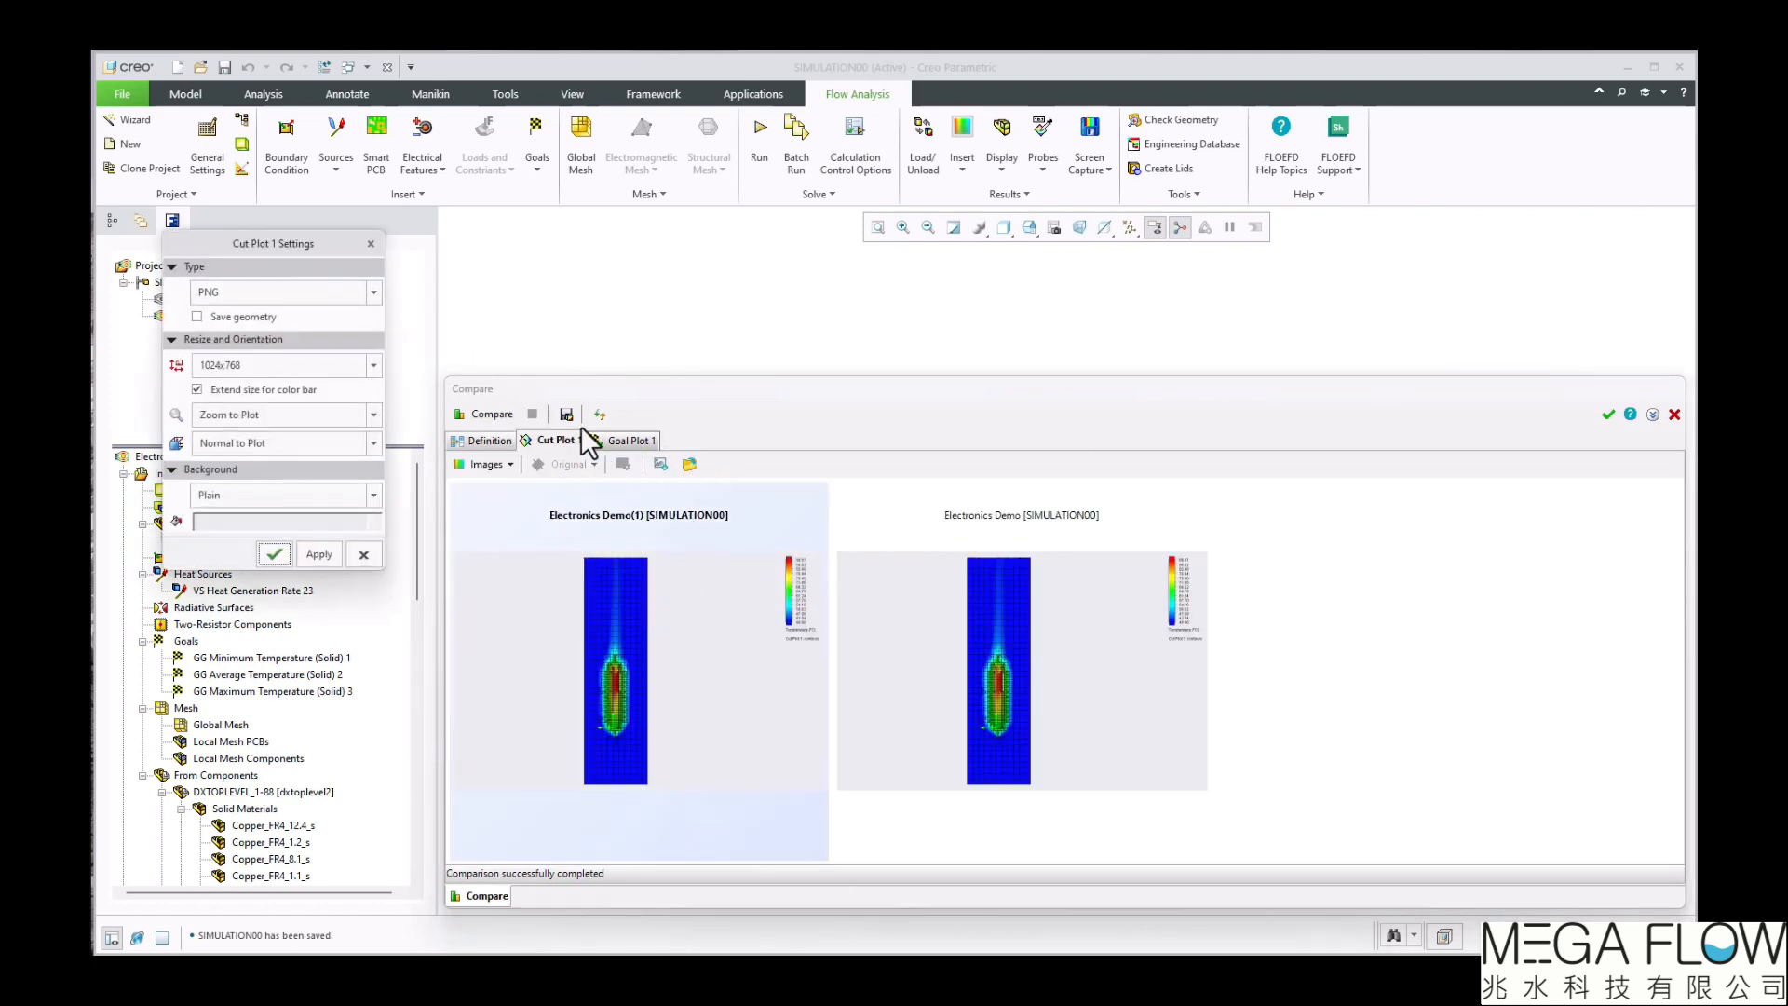
pyautogui.click(370, 244)
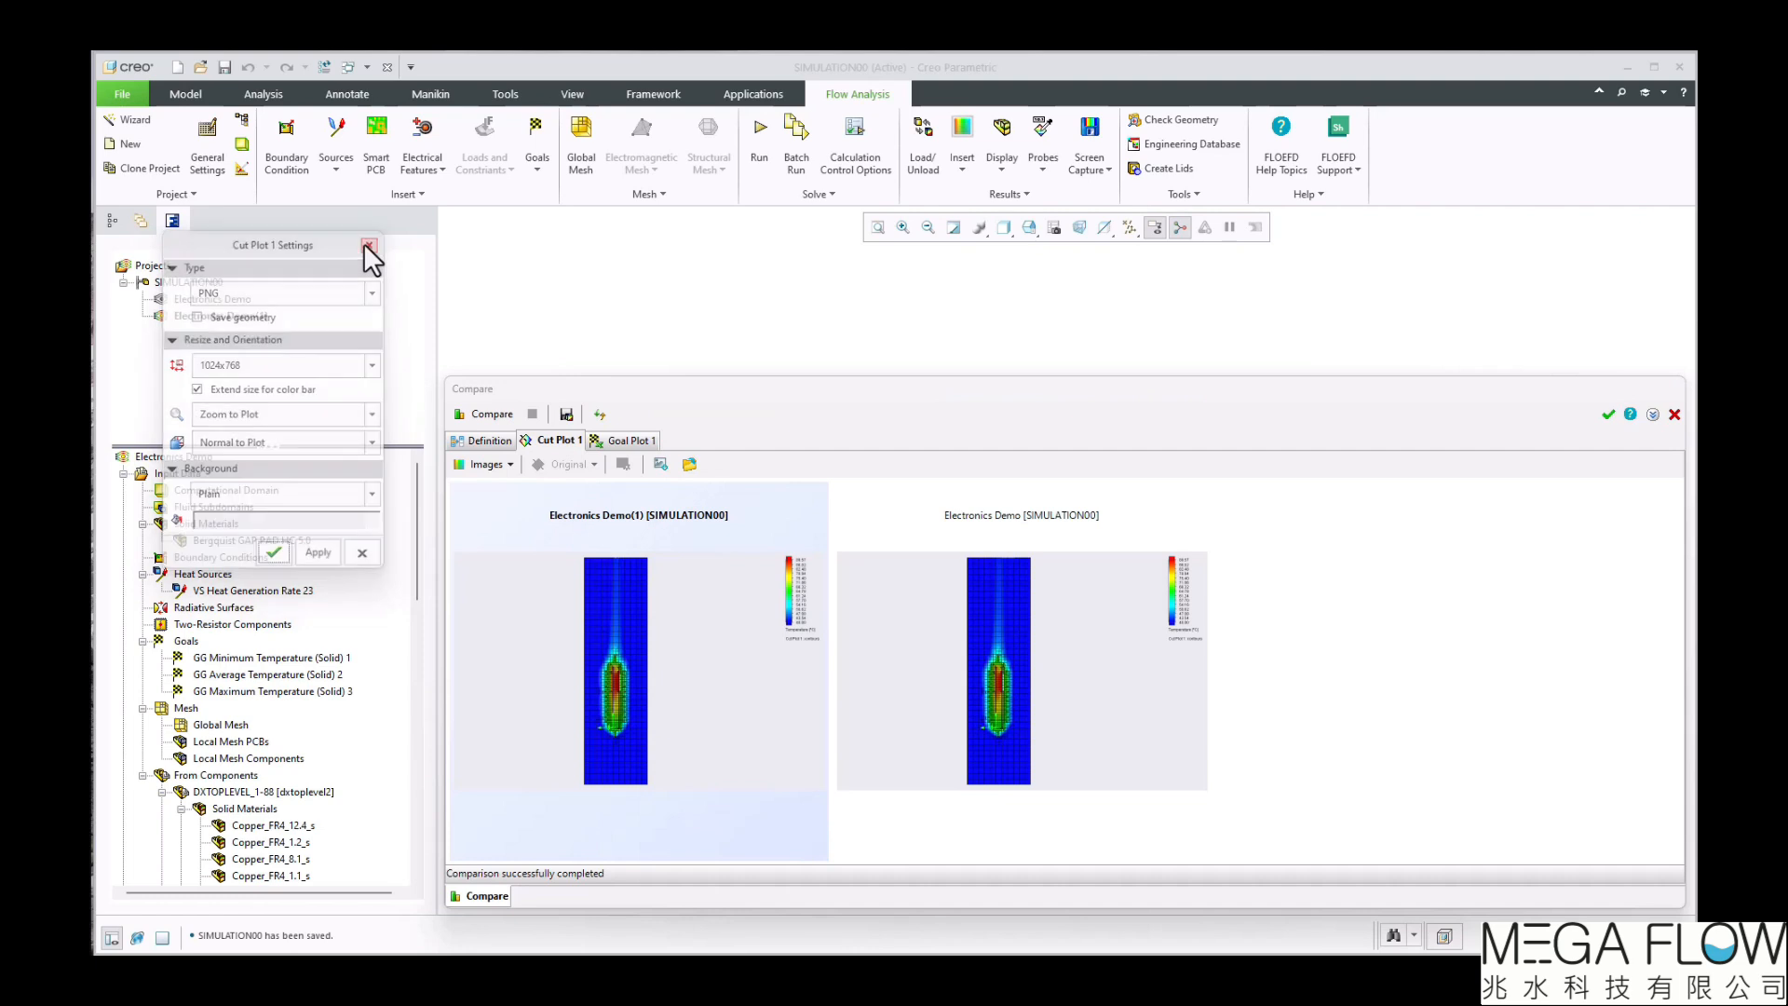
# - Examine the Goal Plot 1 comparison as a summary table and as history curves, and accept the comparison
pyautogui.click(616, 440)
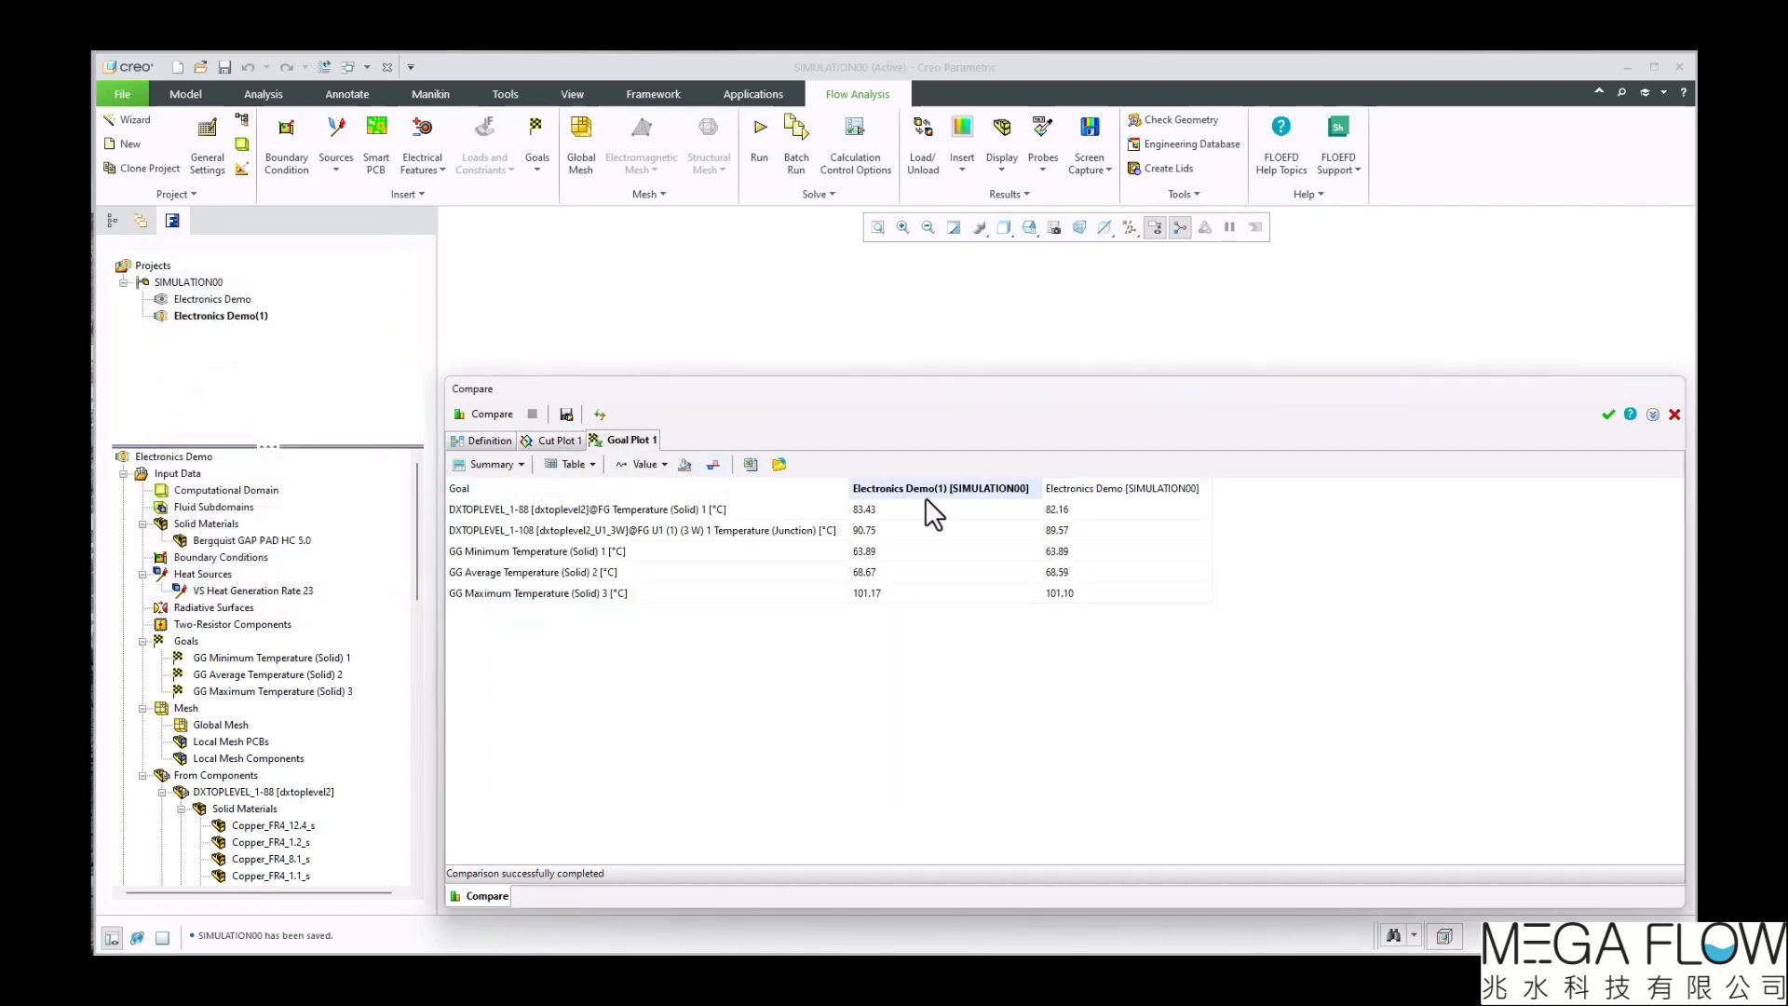
pyautogui.click(516, 464)
pyautogui.click(505, 510)
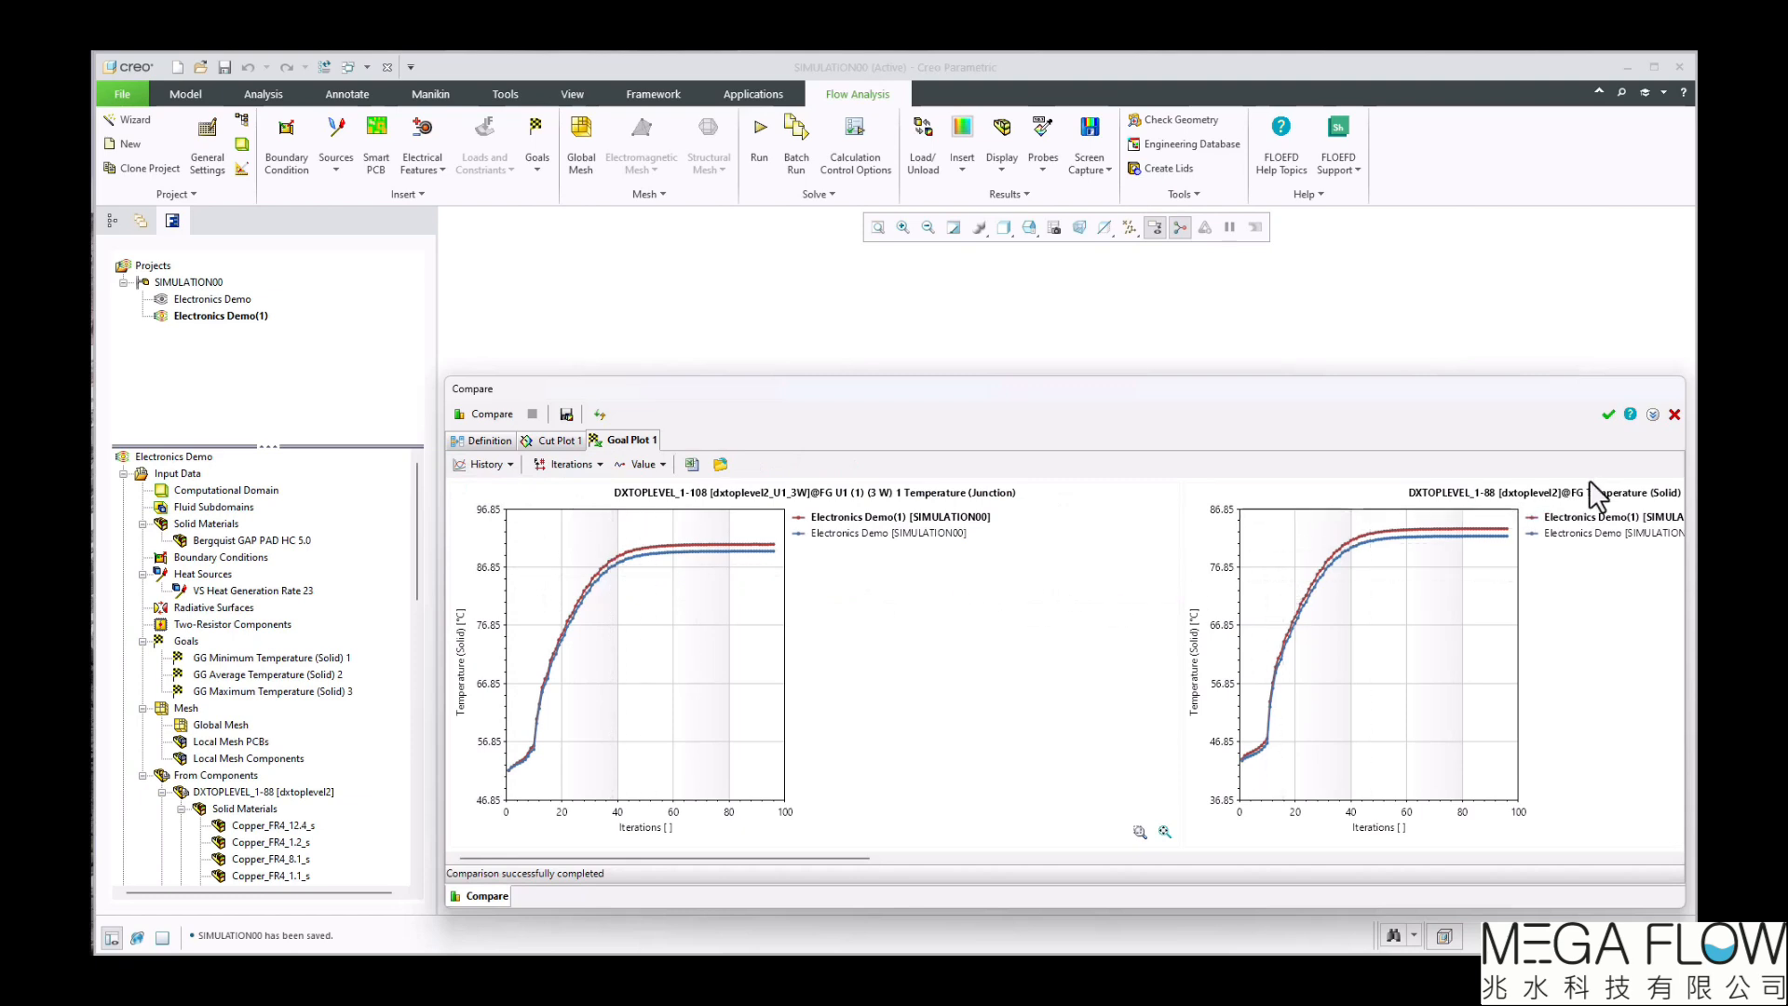
pyautogui.click(1605, 416)
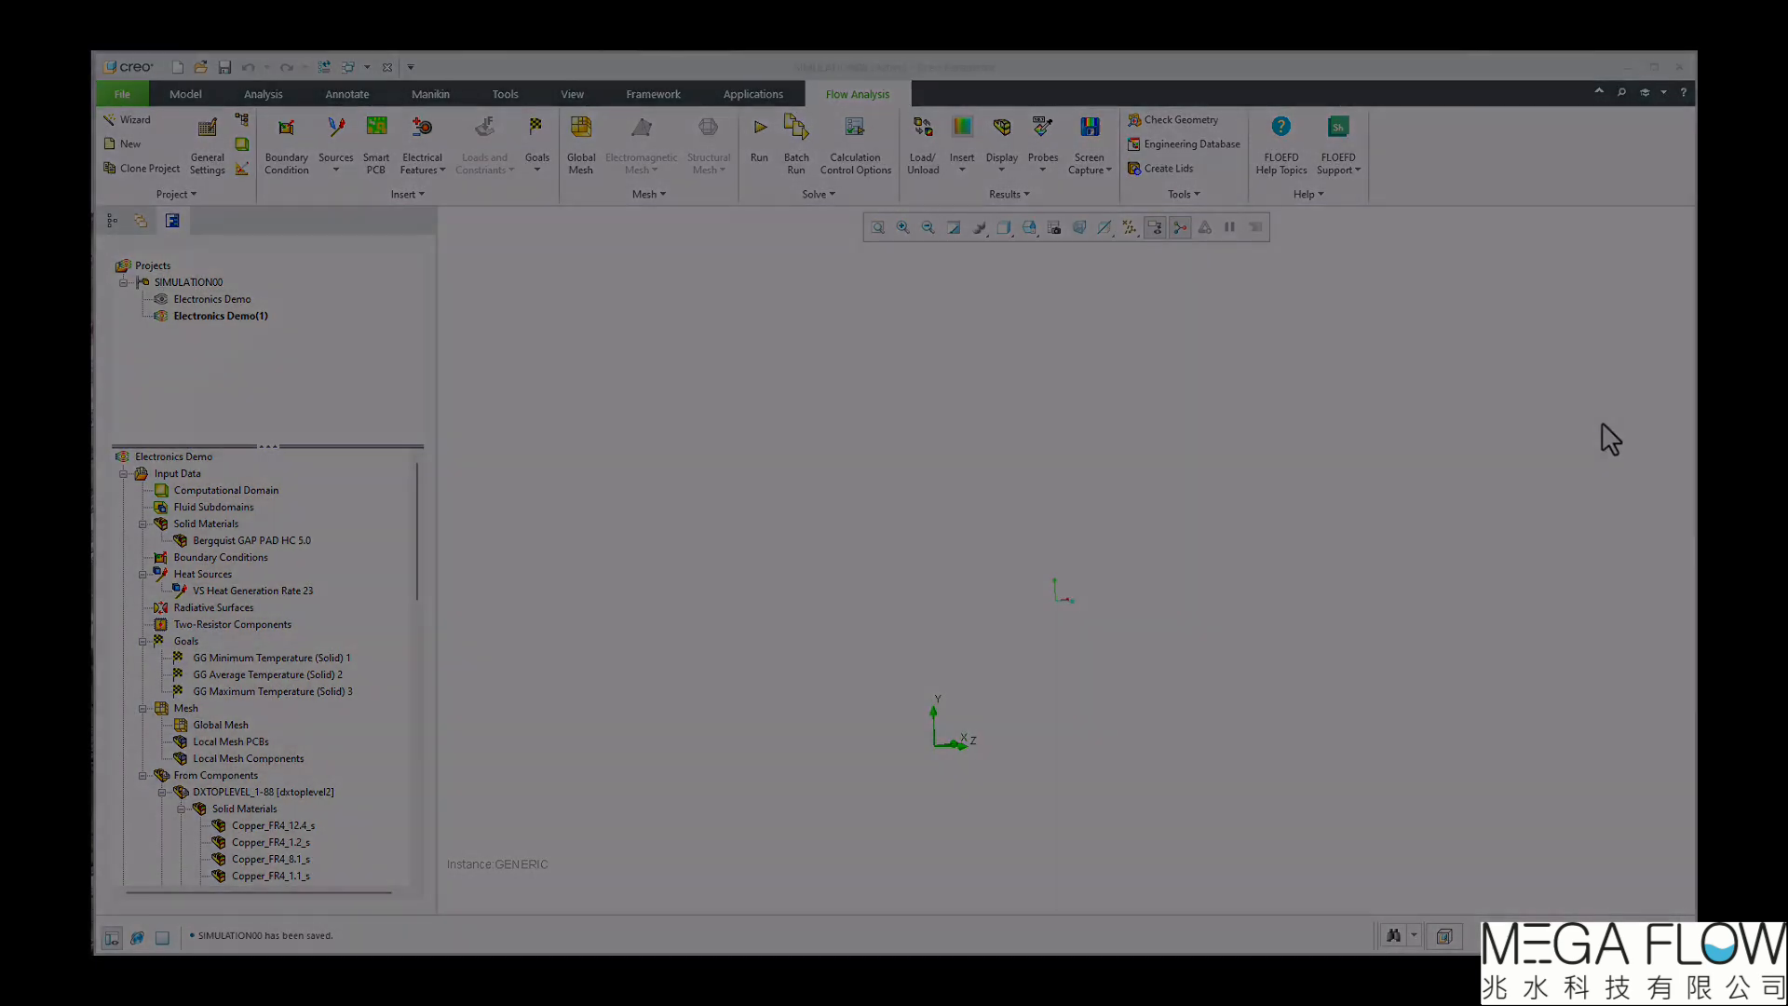